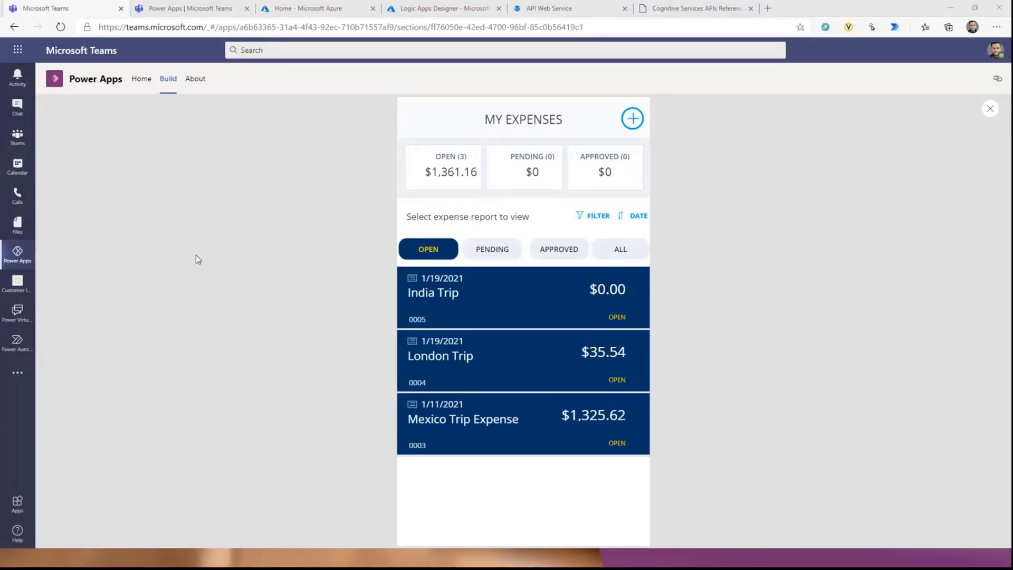
Open the India Trip expense report and load Detailed-Grocery-Payment-Receipt-Samples.jpg as the receipt to scan.
click(514, 305)
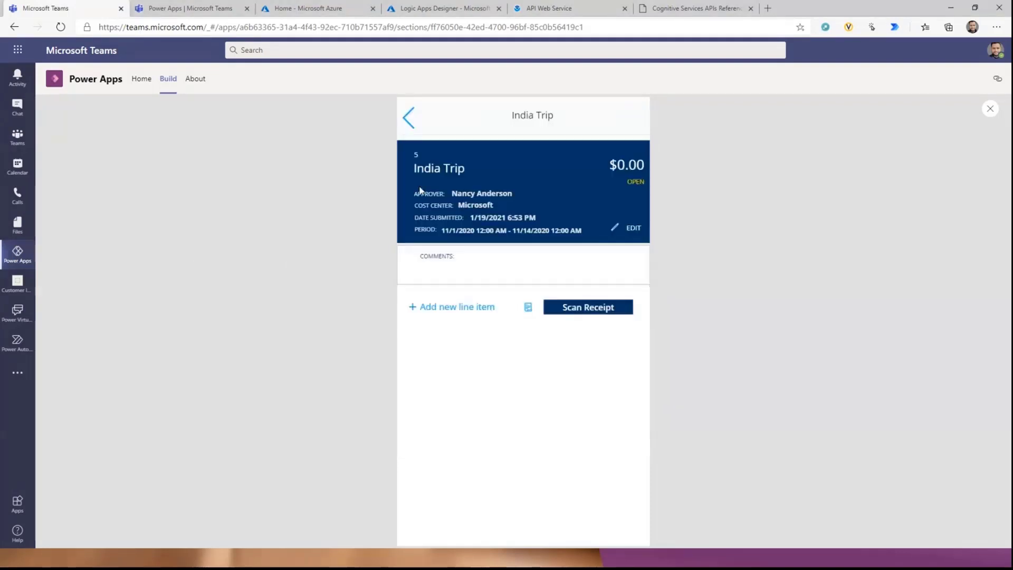
click(592, 308)
click(524, 194)
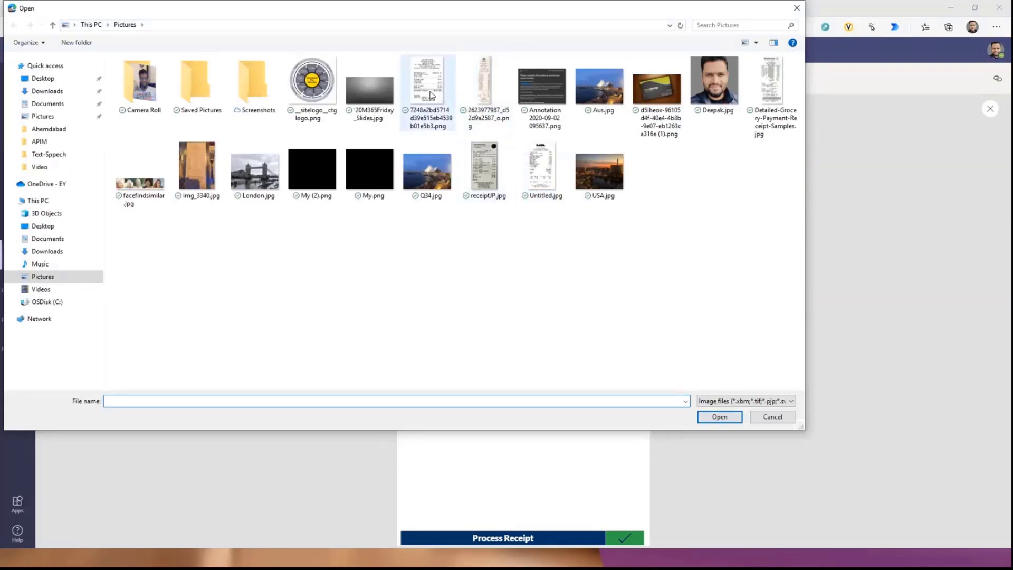
click(771, 85)
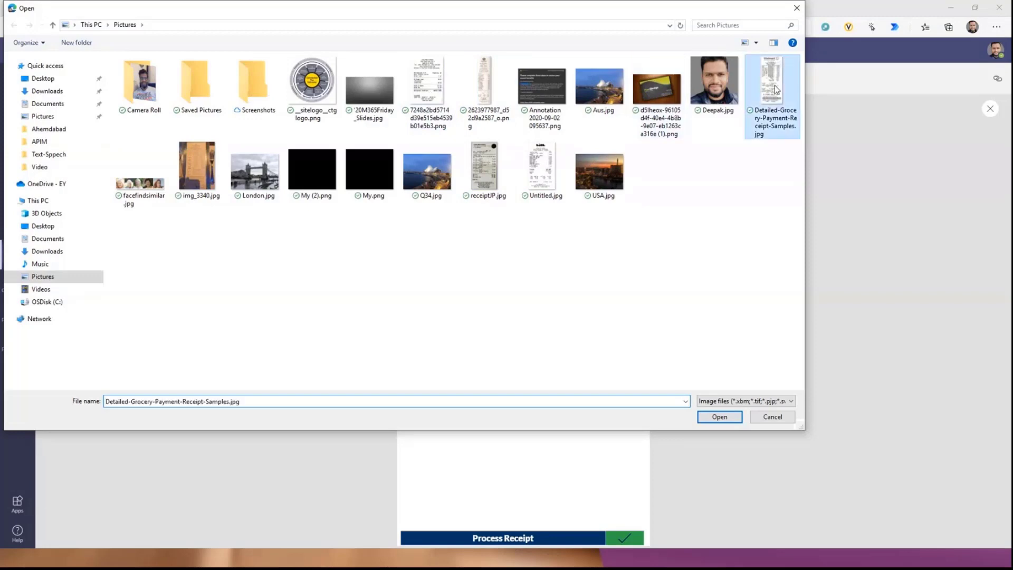
click(704, 417)
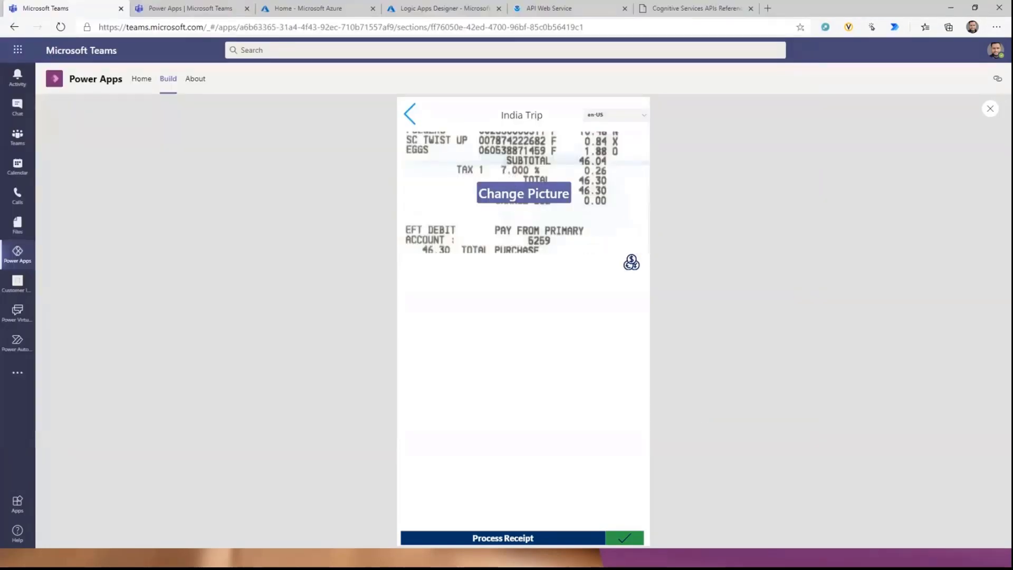
Process the grocery receipt and review the extracted line items.
click(502, 541)
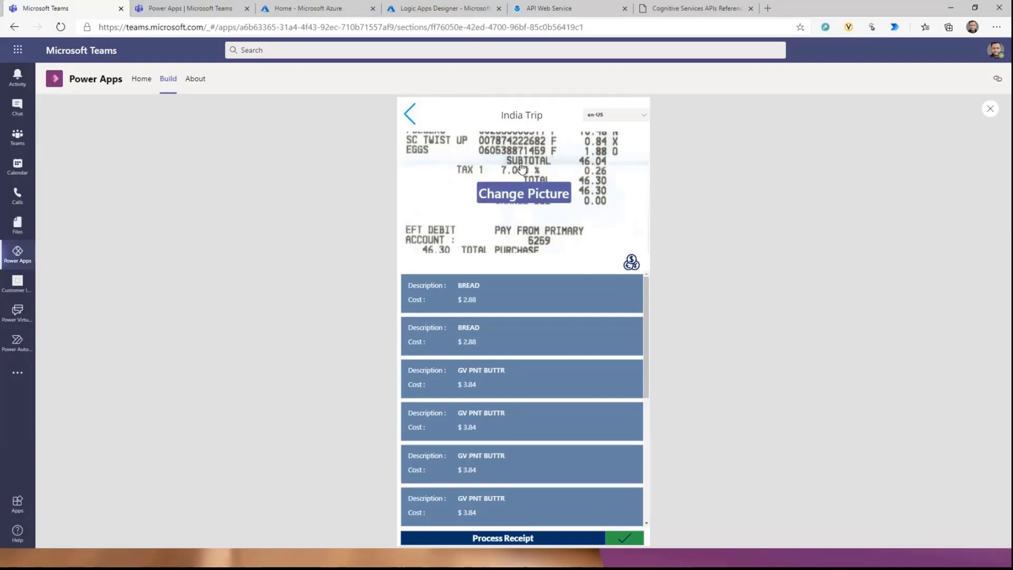
scroll(512, 332, down, 3)
scroll(499, 349, down, 3)
scroll(477, 343, up, 8)
click(612, 218)
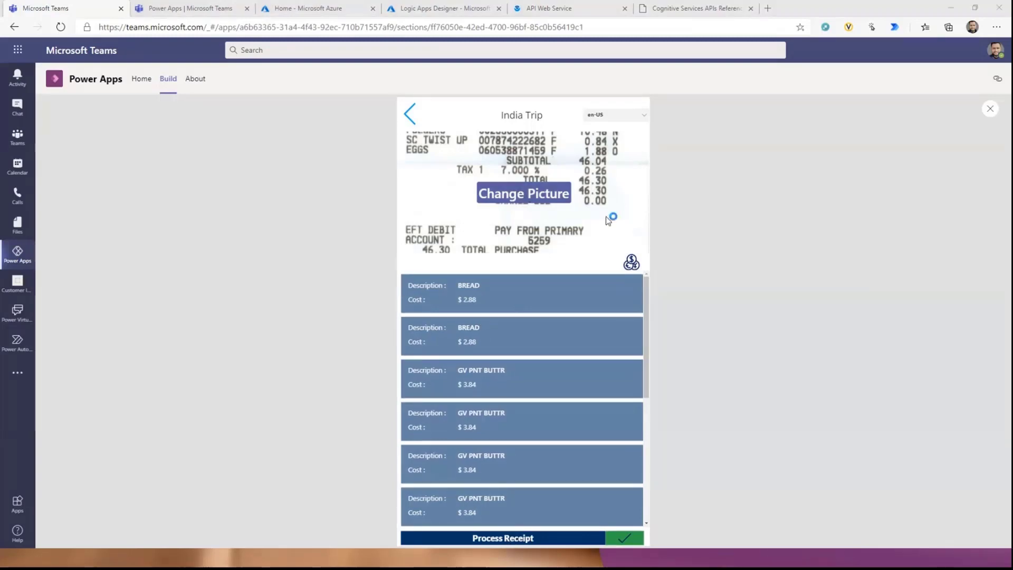
click(485, 82)
click(719, 416)
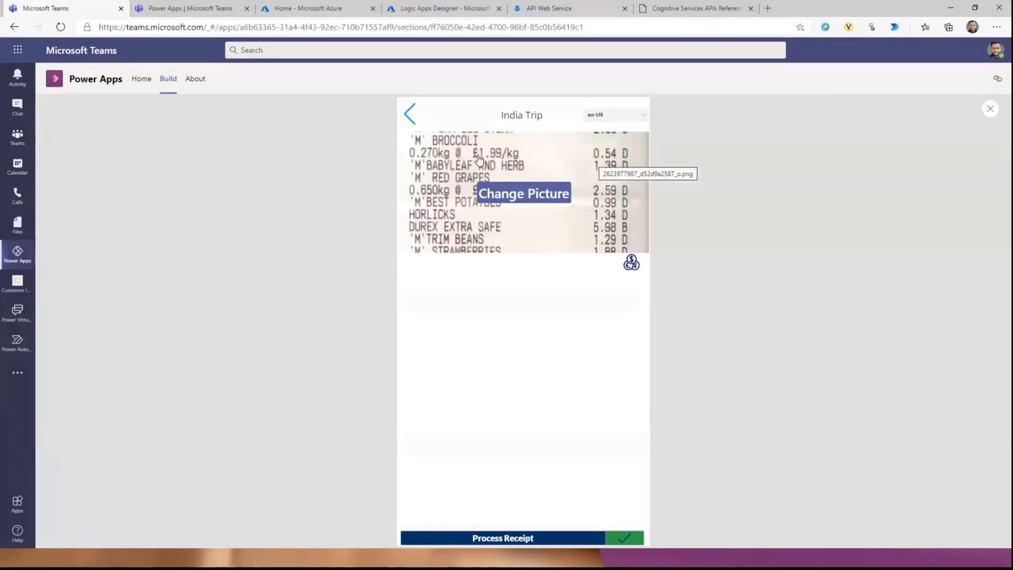
click(497, 539)
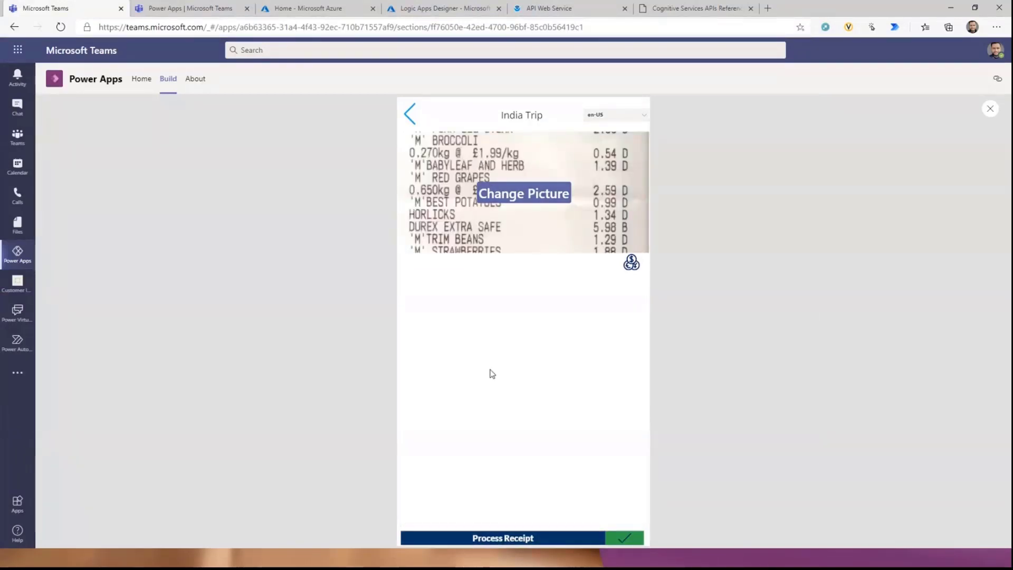
Set the receipt locale to en-GB and process the receipt again.
click(612, 122)
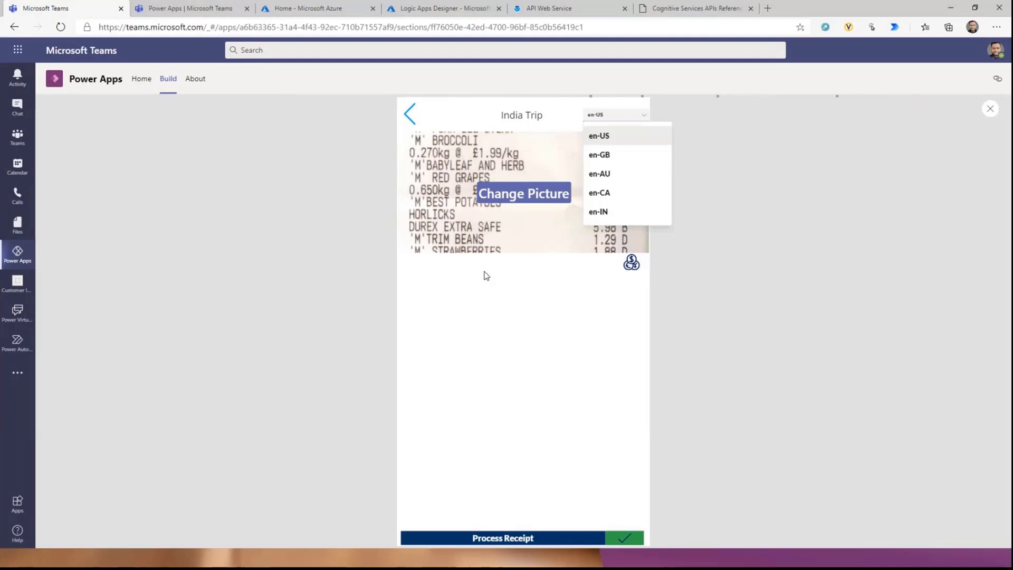
click(609, 156)
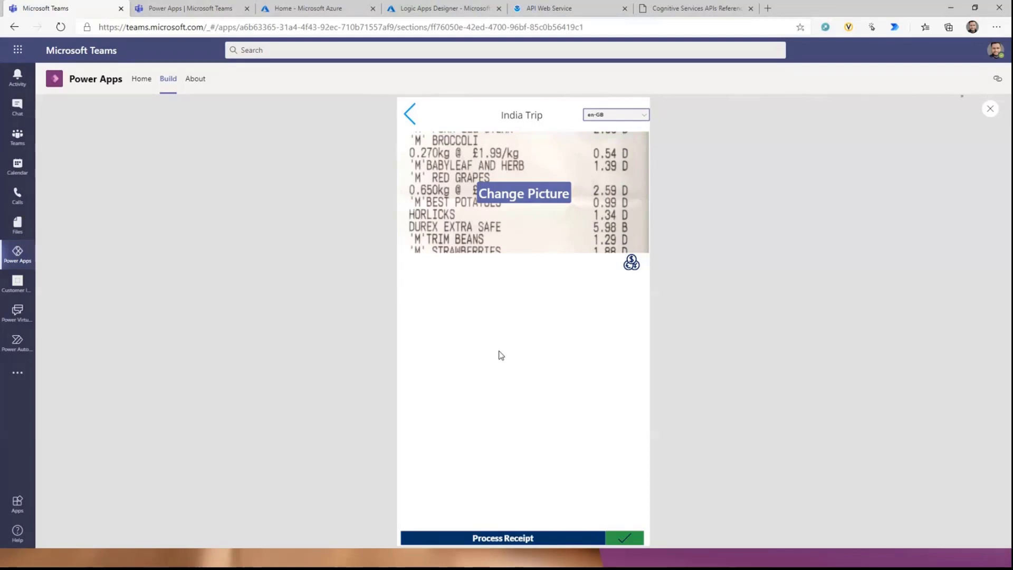
click(491, 538)
click(627, 268)
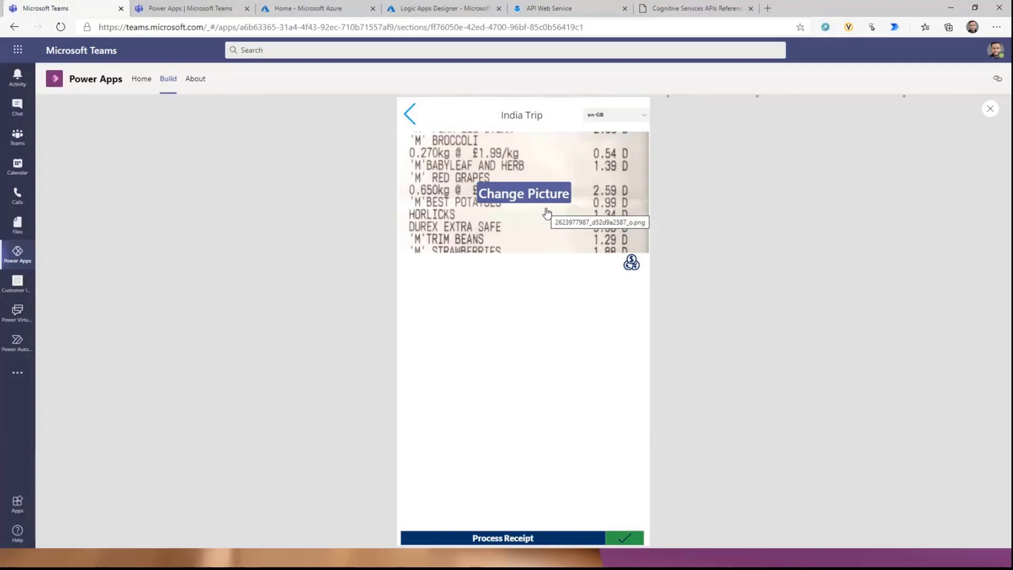
Reopen the receipt scan from the India Trip report and convert the line item costs to dollars.
click(409, 111)
click(468, 299)
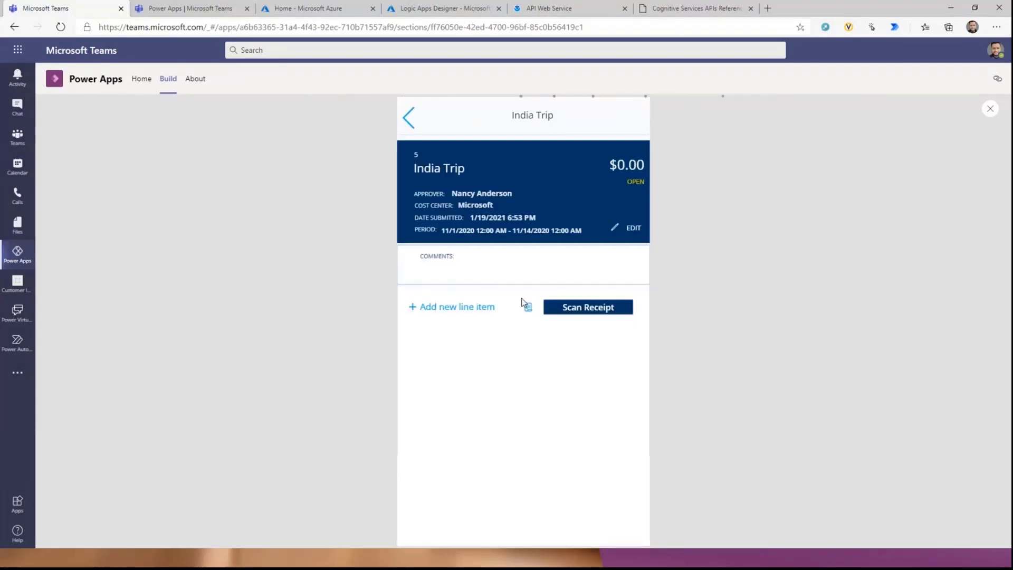
click(562, 307)
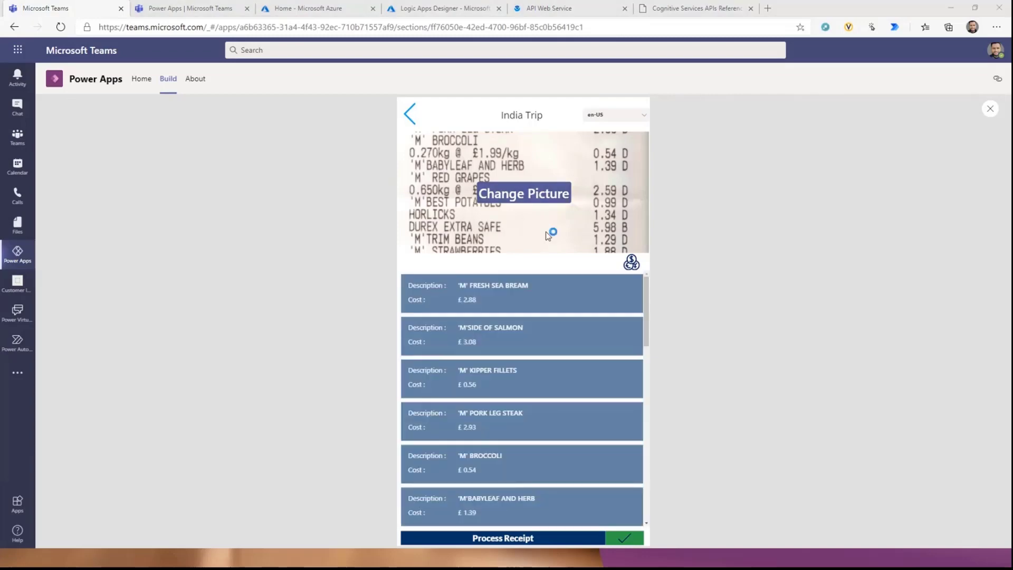
click(549, 232)
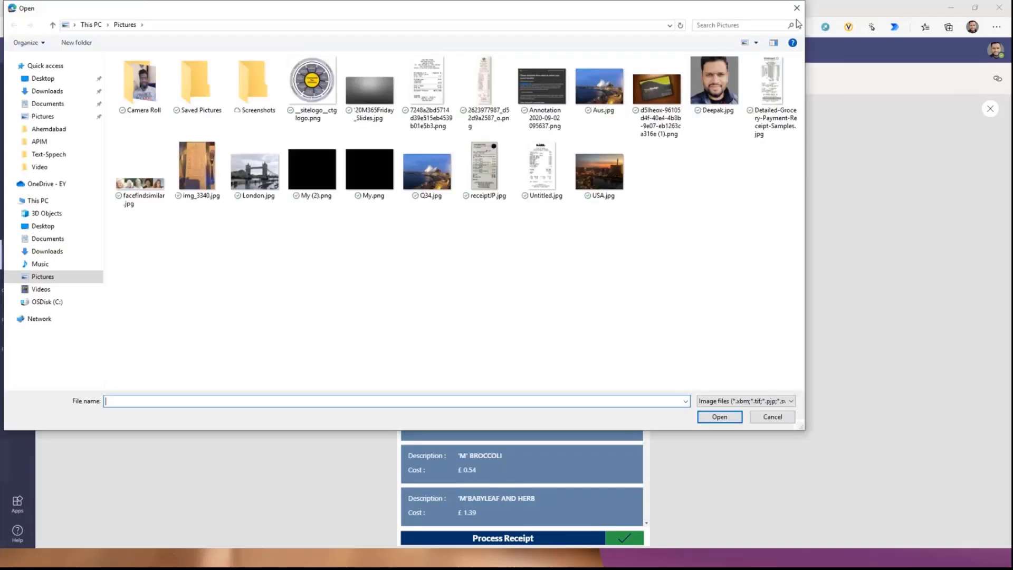
click(796, 8)
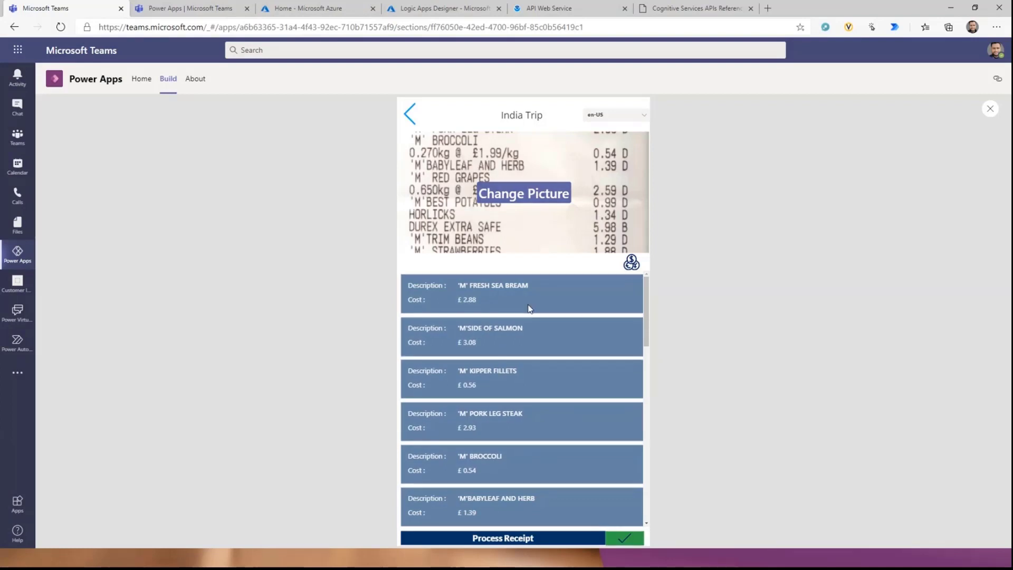
click(631, 264)
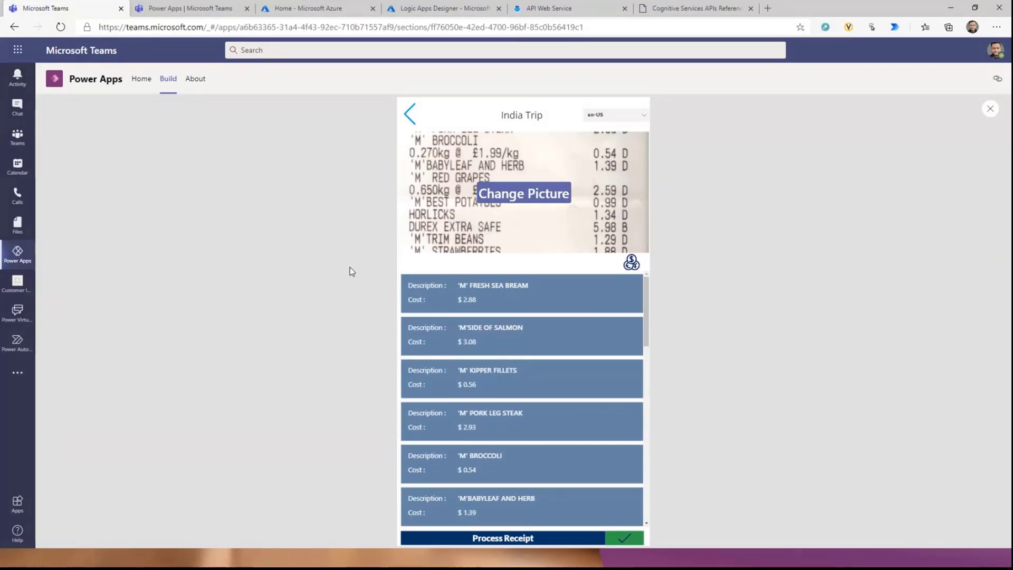
Switch to the Azure portal, show the APIs of the PowerPlatform-Demo service and widen the API list to read full names.
click(331, 9)
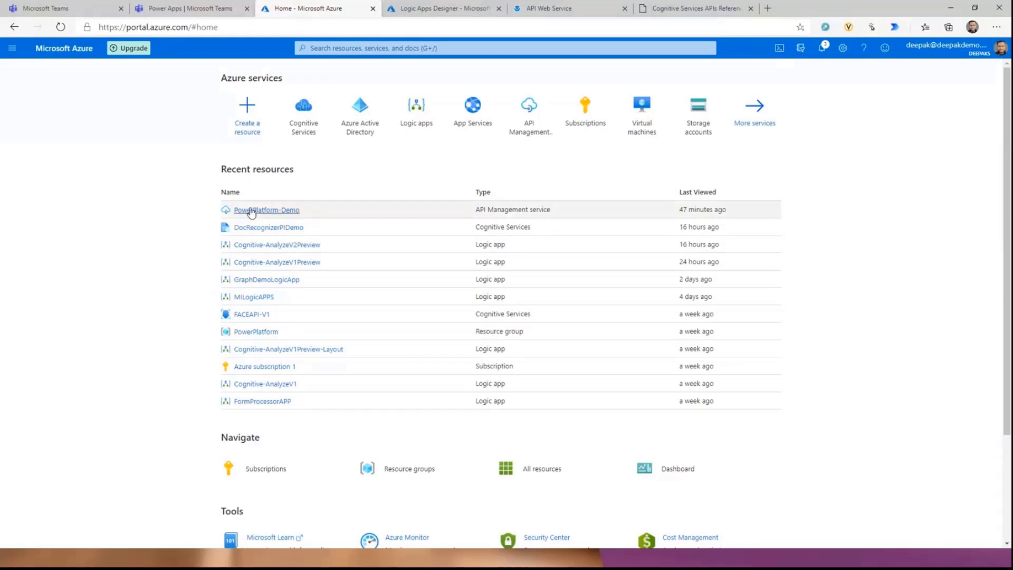
click(266, 211)
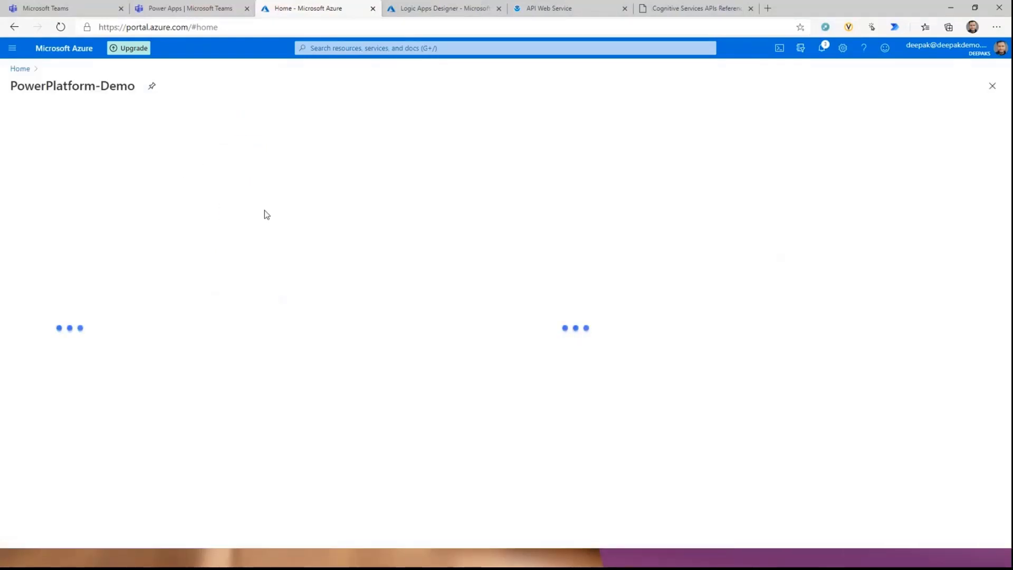
click(77, 298)
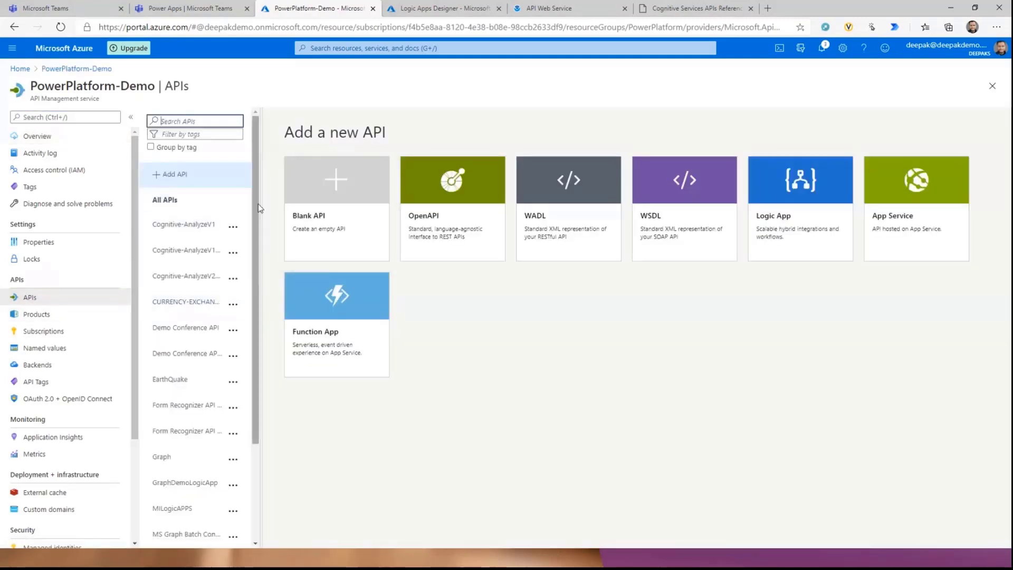
drag(259, 211, 395, 222)
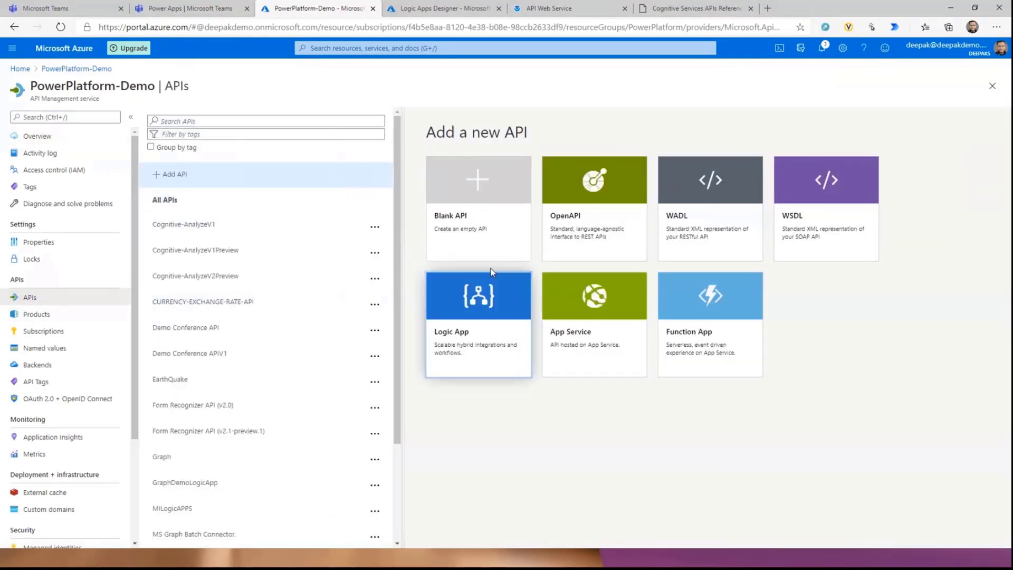
Inspect the backend target and Azure resource of the Cognitive-AnalyzeV1Preview API.
click(193, 252)
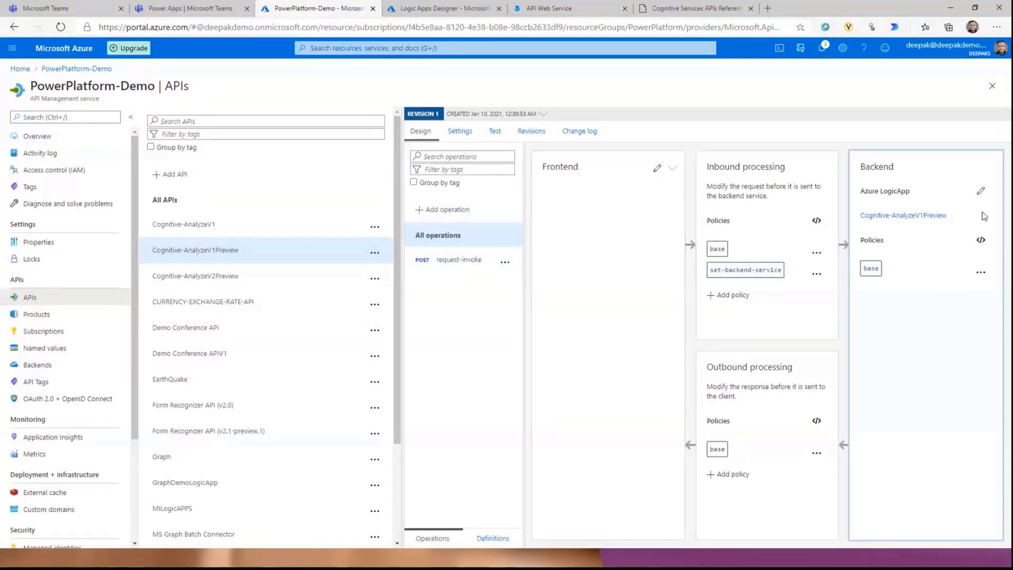
click(979, 191)
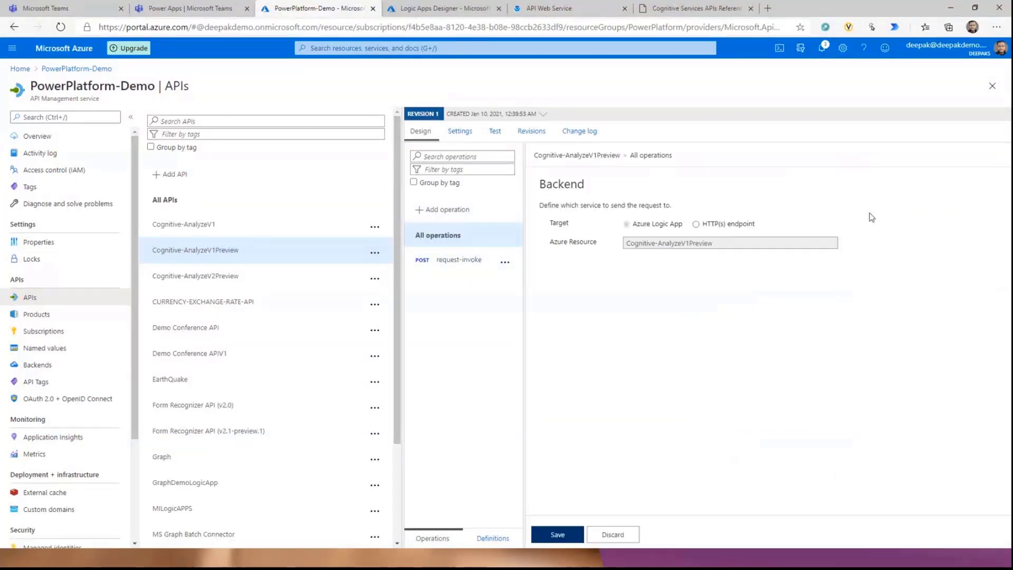
drag(739, 242, 621, 243)
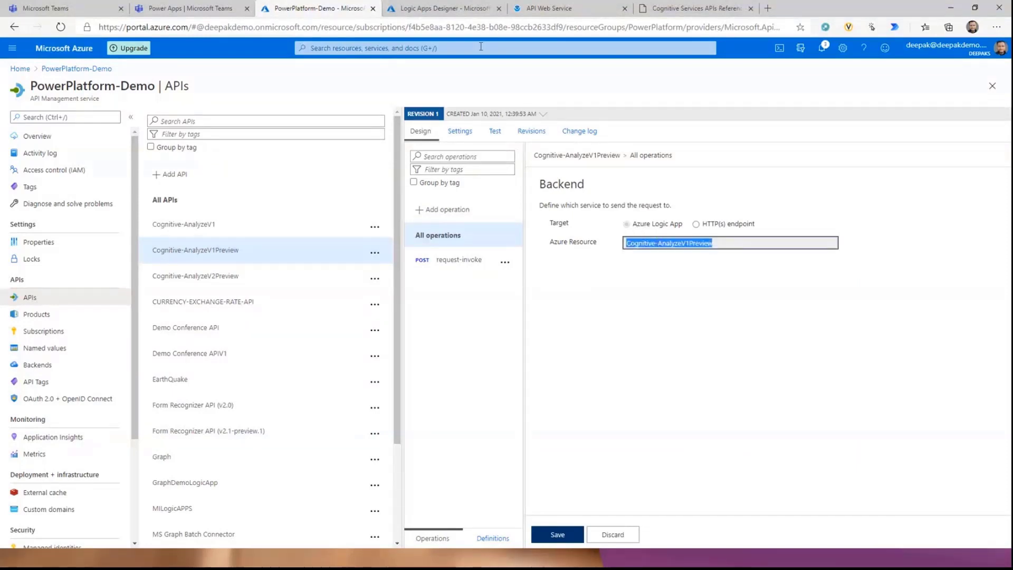
Switch to the Logic Apps Designer and examine the HTTP request trigger's JSON schema, including the InputData and locale properties.
click(446, 8)
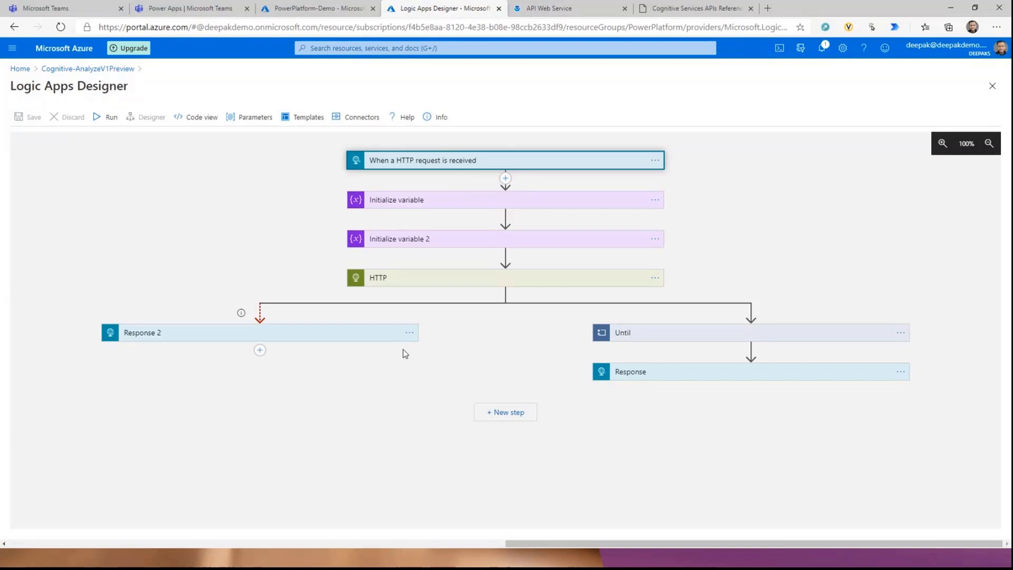
click(428, 160)
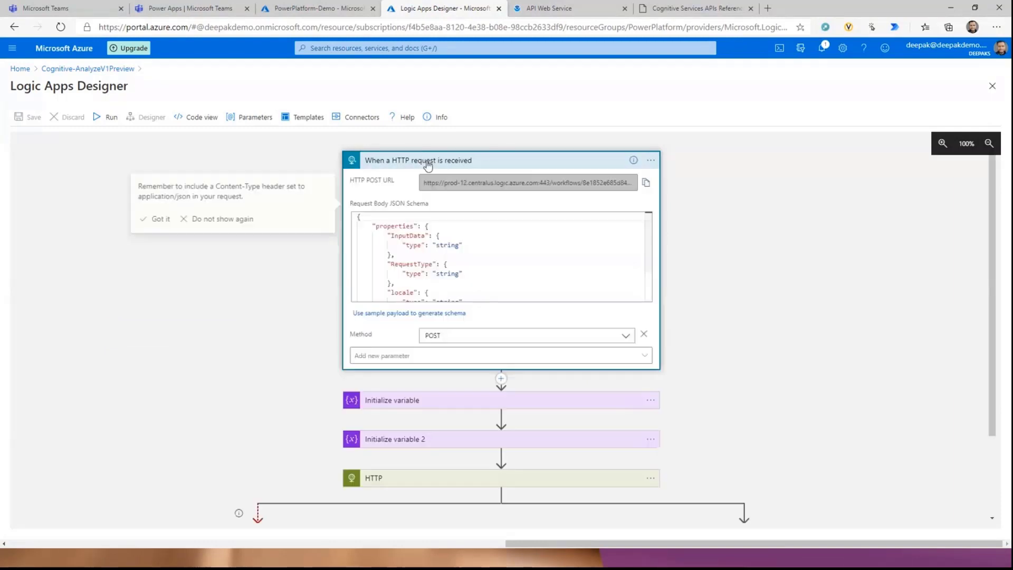
scroll(480, 243, down, 3)
scroll(482, 249, up, 3)
drag(378, 229, 420, 299)
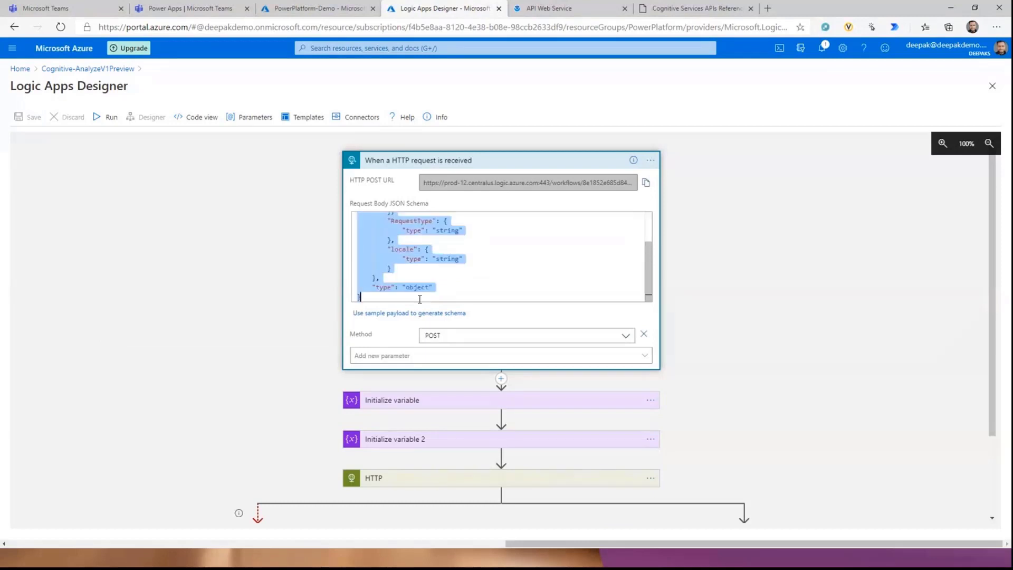
scroll(458, 276, up, 2)
double_click(407, 236)
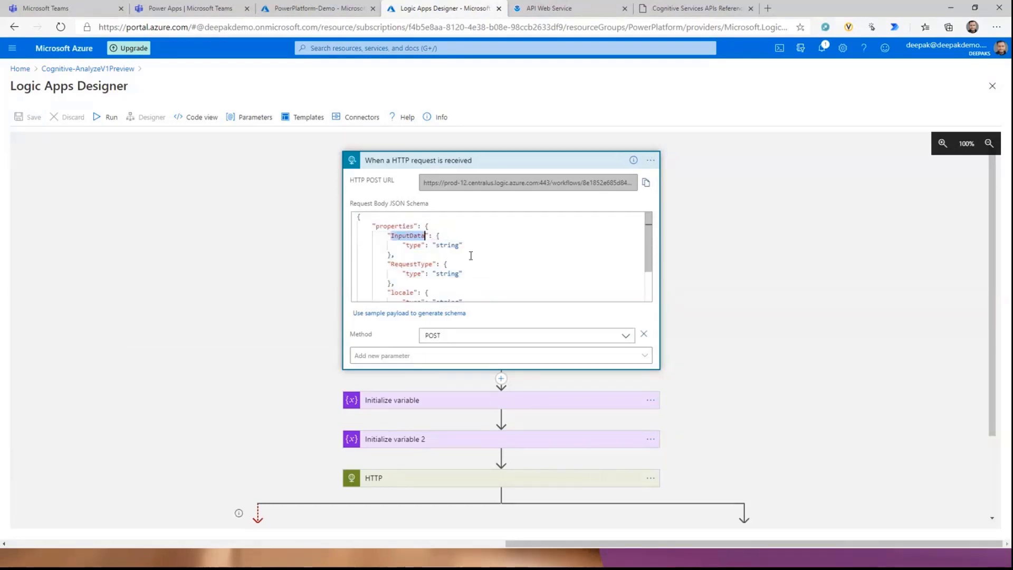
scroll(472, 257, down, 2)
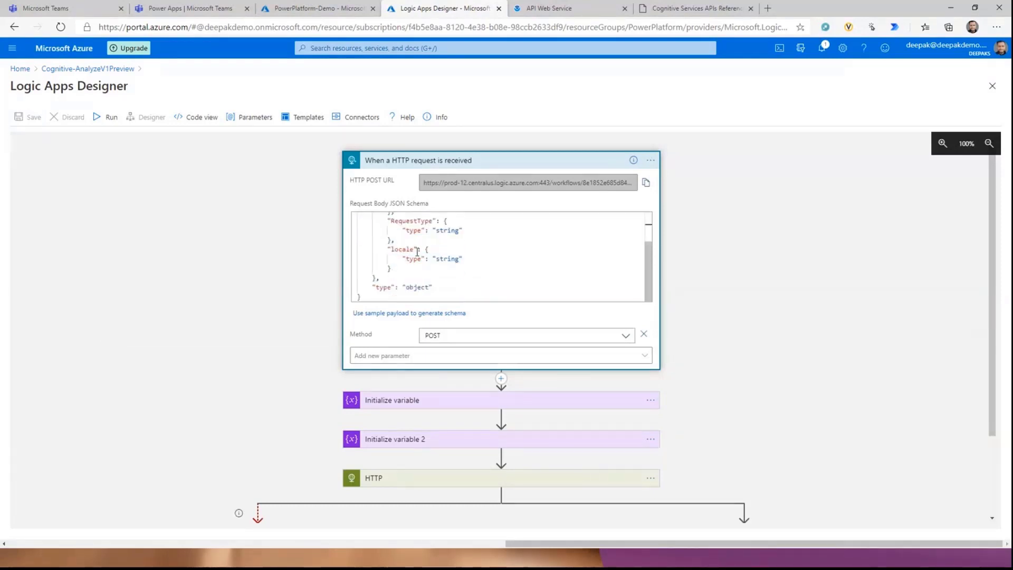
double_click(405, 250)
Expand the HTTP action in the logic app and examine its request URI.
scroll(532, 319, down, 2)
click(474, 373)
scroll(503, 298, down, 2)
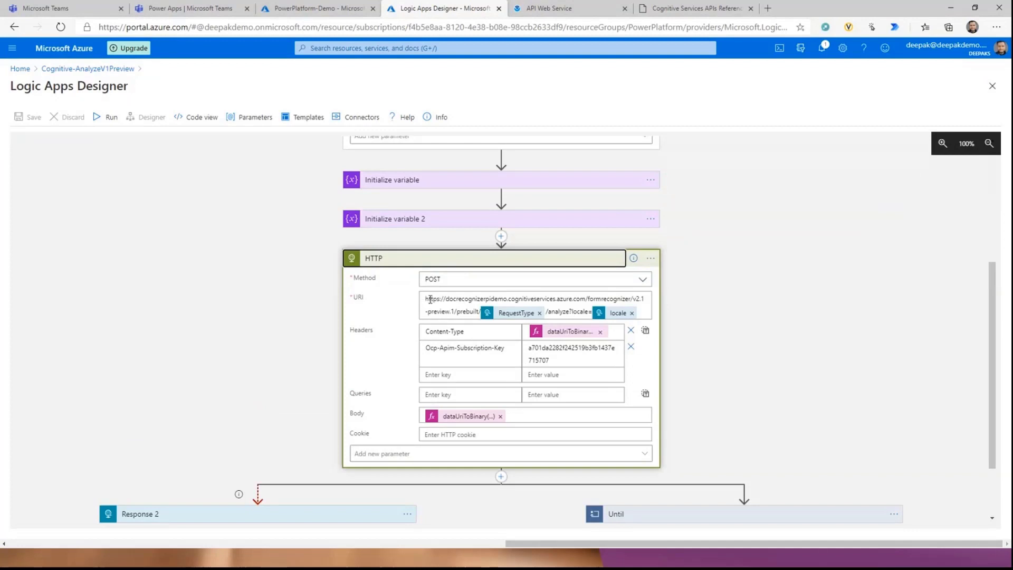
click(447, 301)
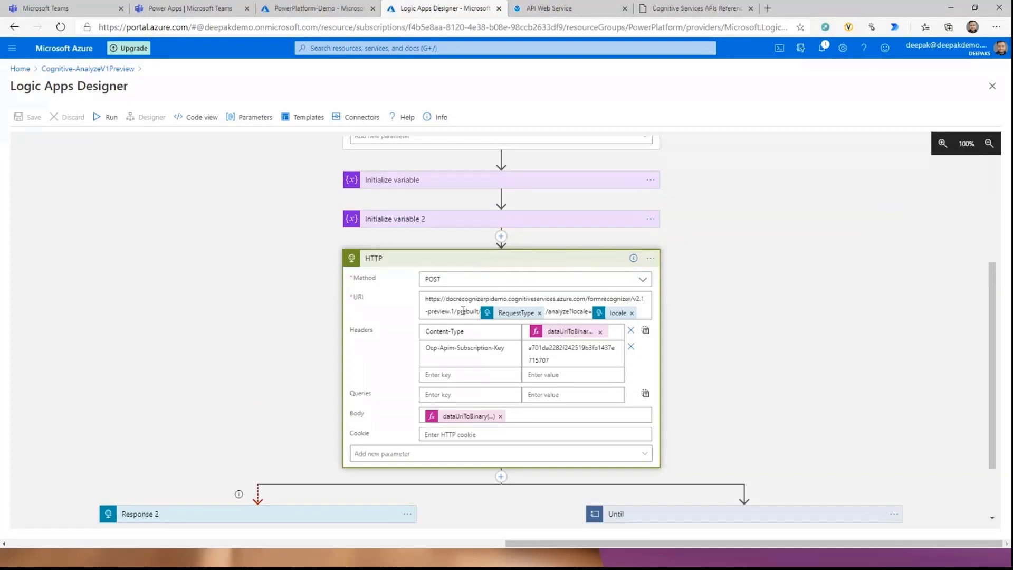
Consult the Form Recognizer API (v2.1-preview.2) reference page for Analyze Receipt.
click(673, 10)
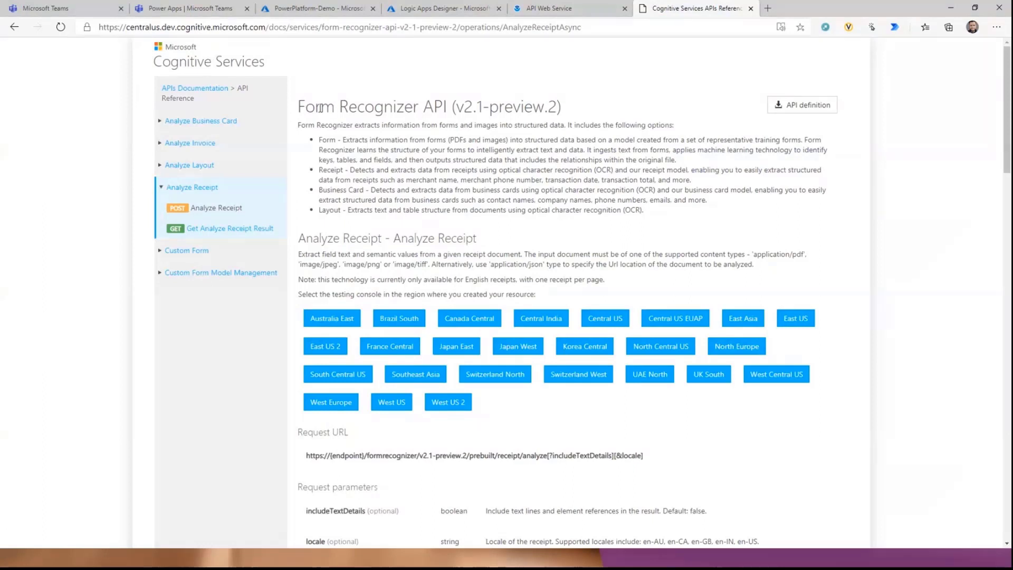
drag(569, 108, 310, 115)
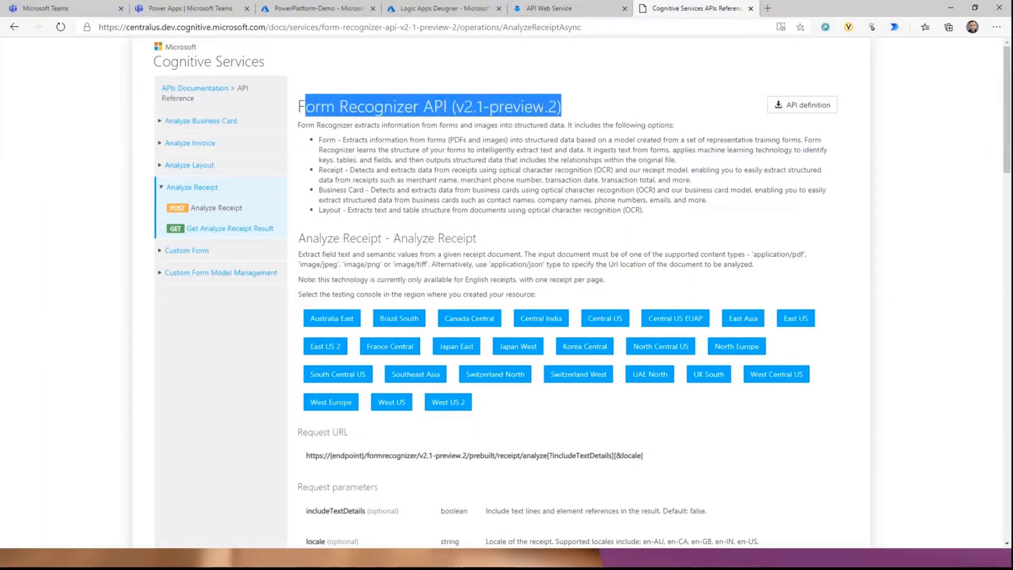
click(310, 117)
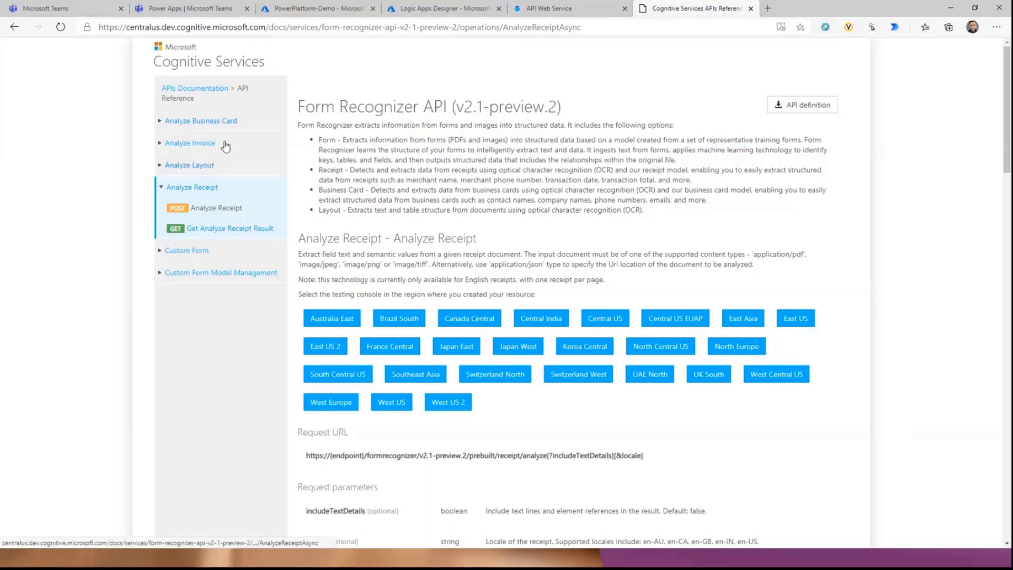
Return to the Logic Apps Designer and compare the trigger schema with the HTTP action's URI, headers and body.
click(450, 11)
scroll(601, 274, up, 2)
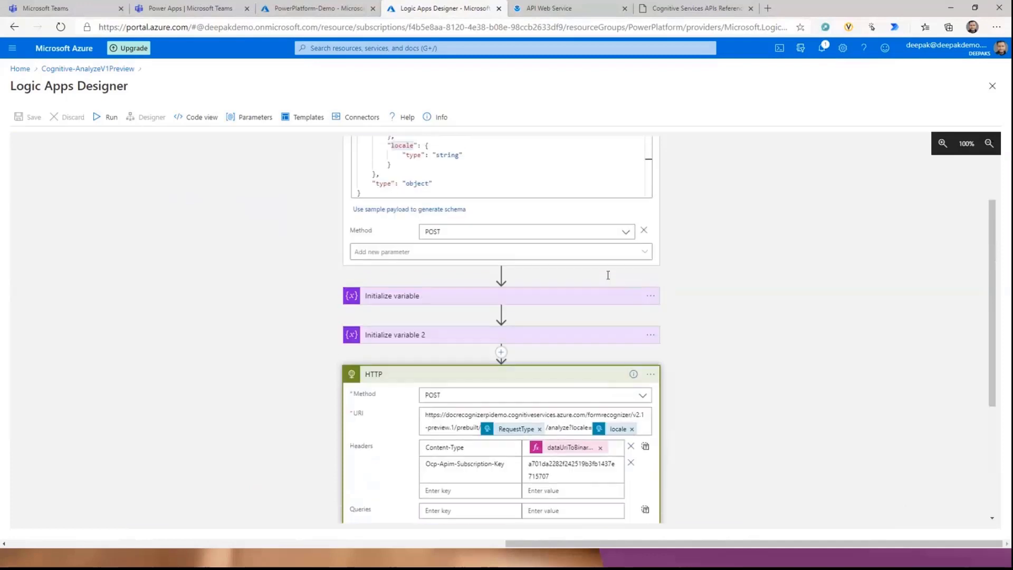
scroll(606, 277, up, 2)
scroll(528, 305, down, 5)
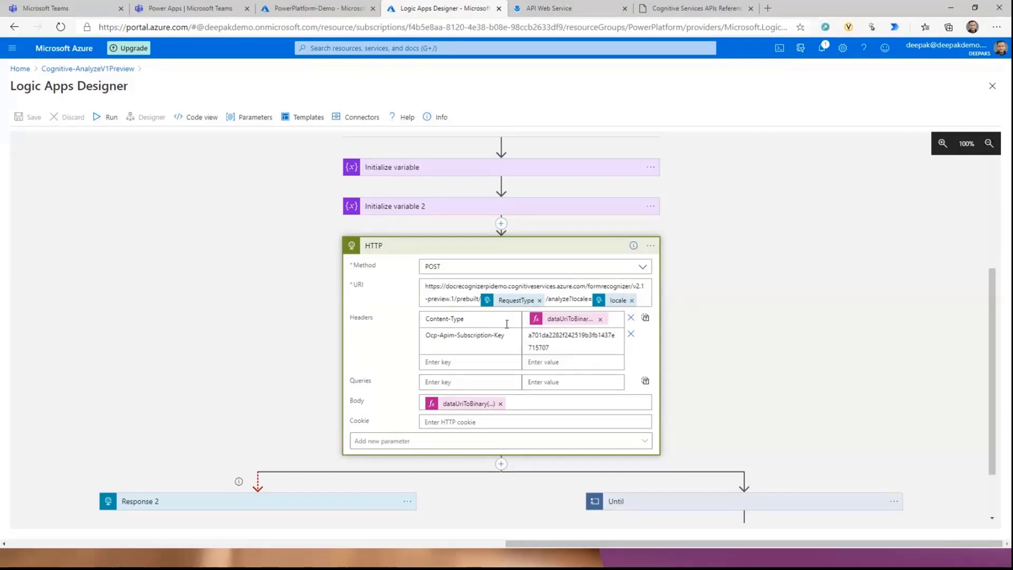
Consult the Form Recognizer API reference for Get Analyze Business Card Result and the operations listed under Analyze Layout.
click(691, 9)
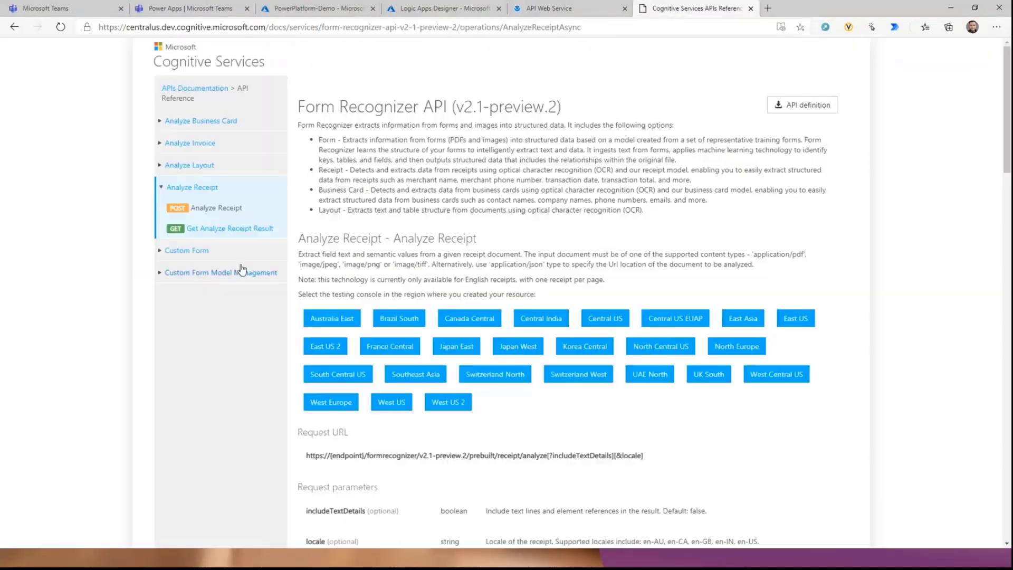
click(164, 122)
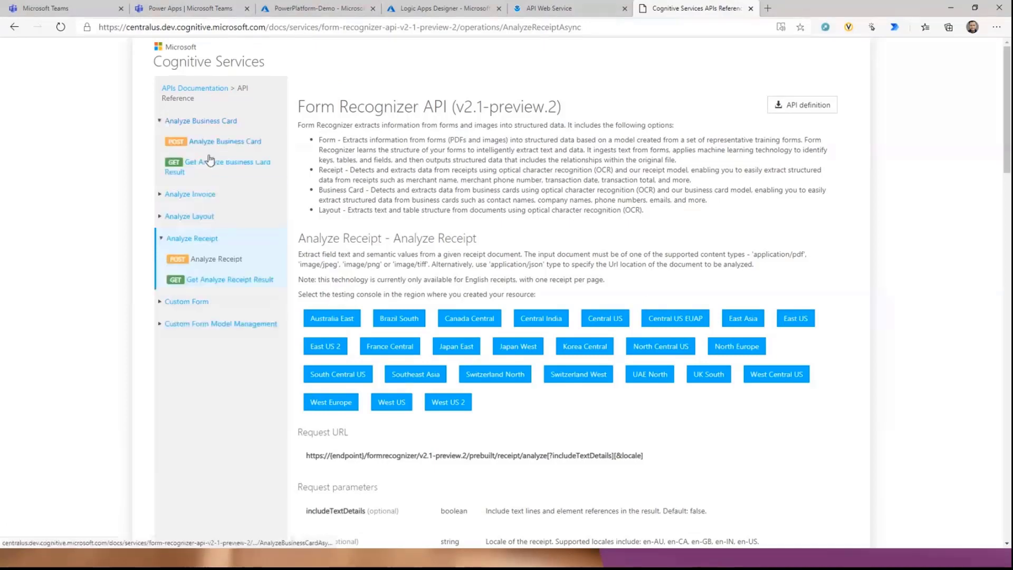
click(224, 163)
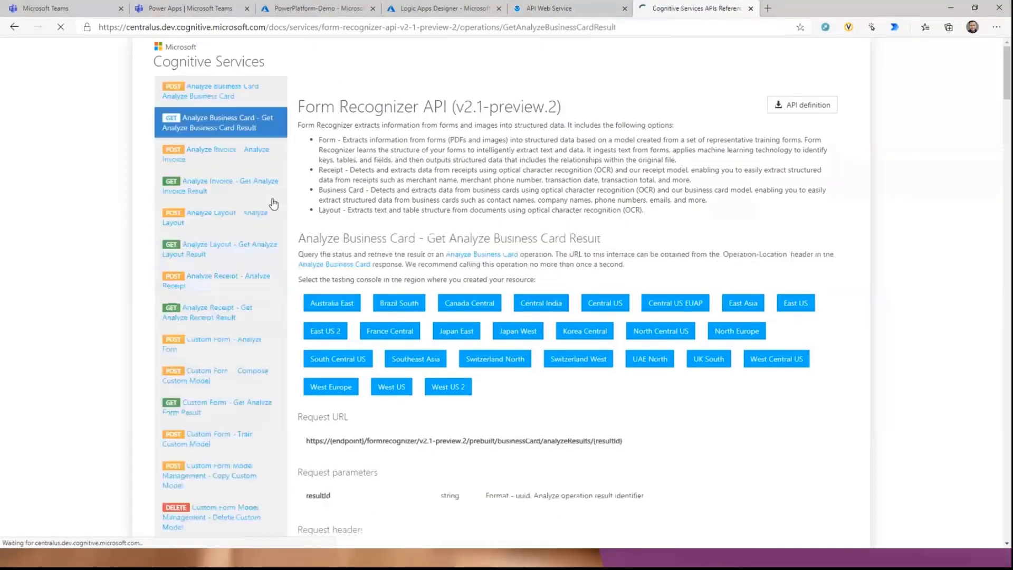
scroll(492, 310, down, 8)
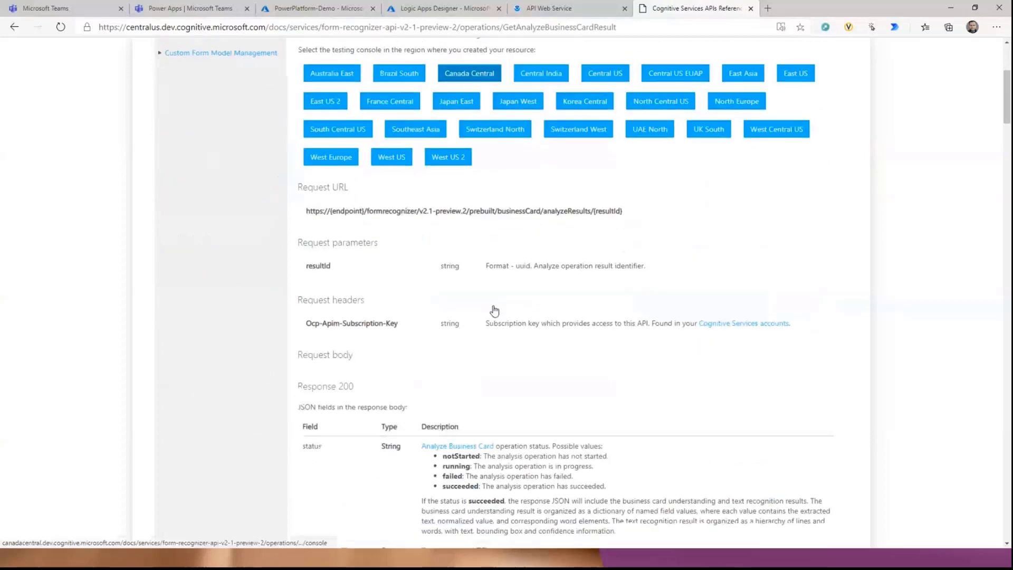
scroll(494, 305, down, 20)
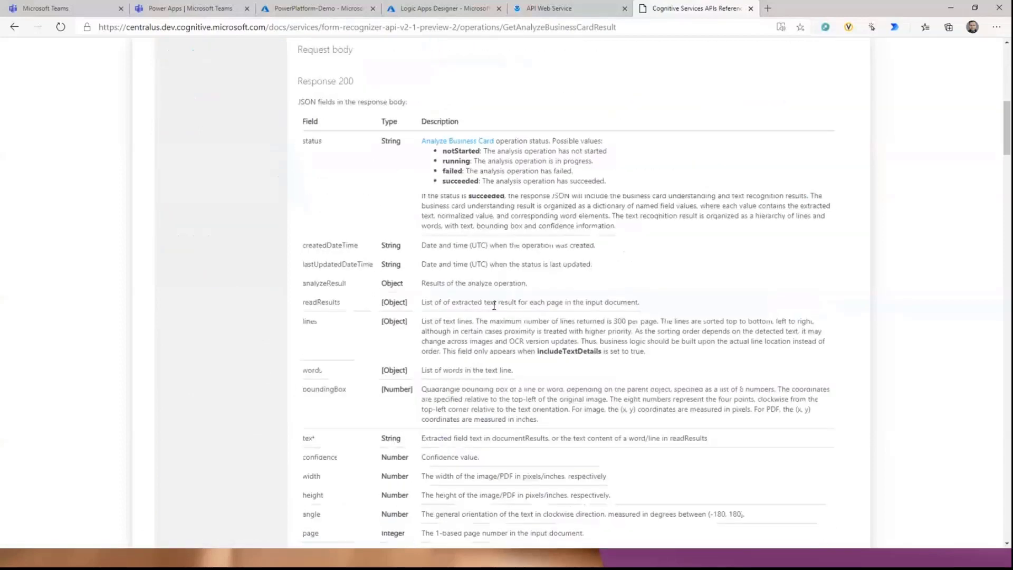
scroll(493, 305, down, 4)
scroll(488, 306, up, 12)
scroll(485, 306, up, 12)
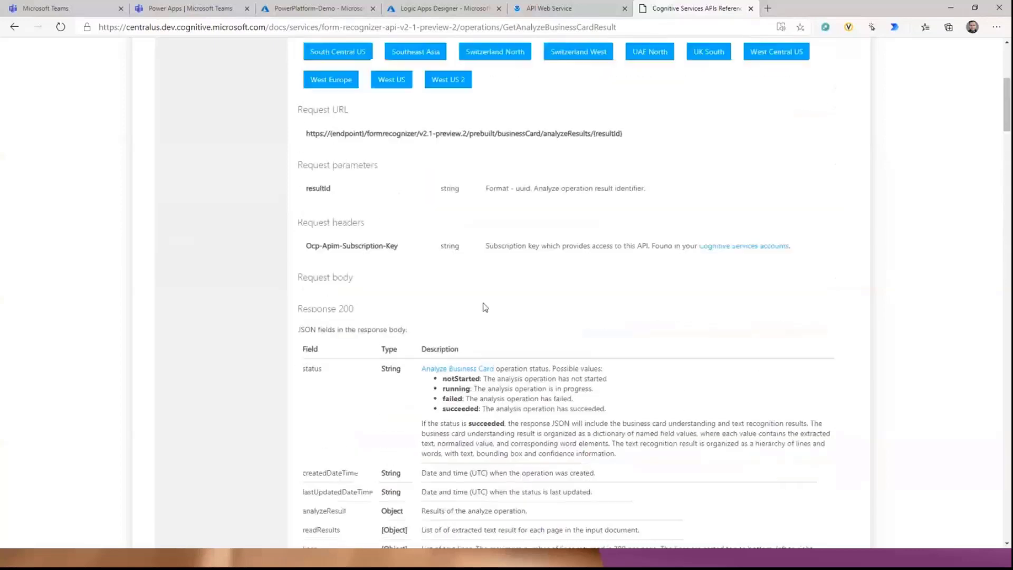
scroll(330, 320, up, 3)
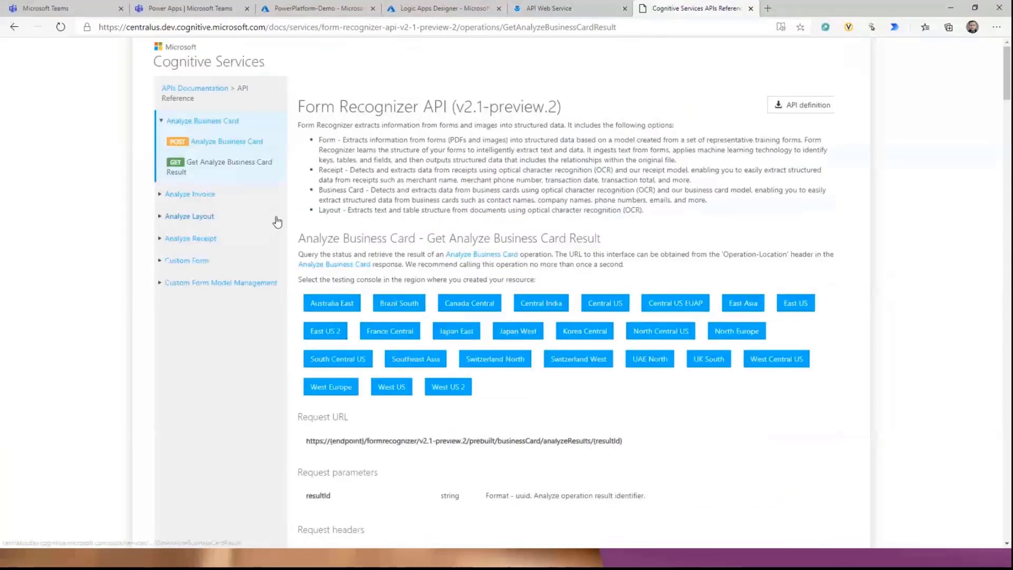
click(160, 216)
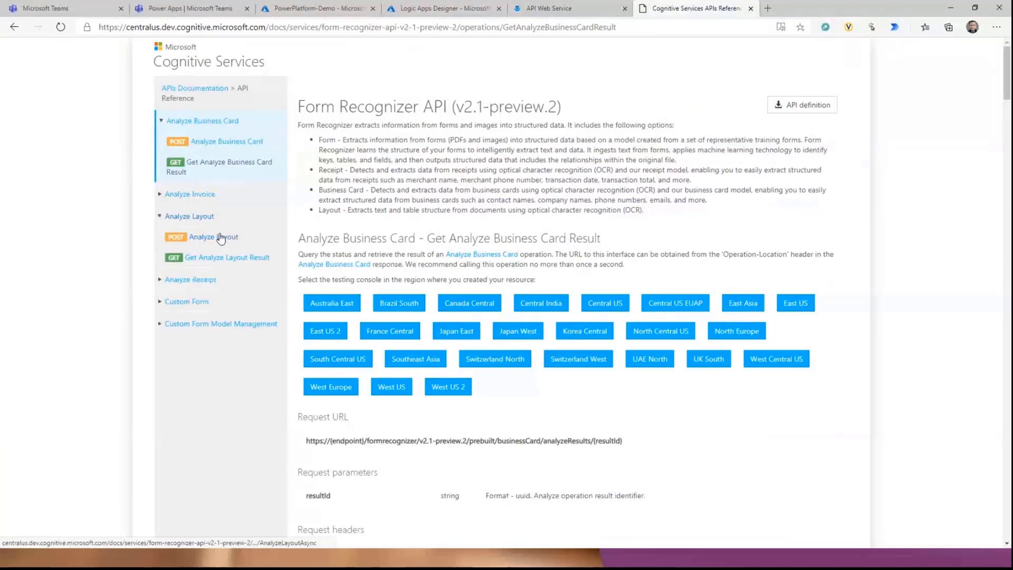
Return to the Logic Apps Designer and review the HTTP action's URI and headers along with the branches below it.
click(420, 9)
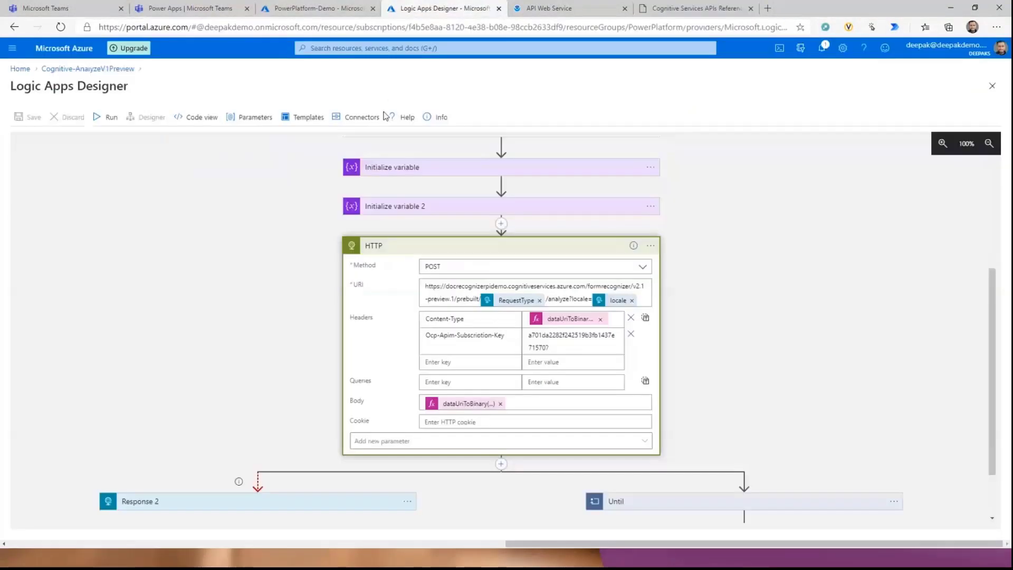
scroll(519, 390, down, 2)
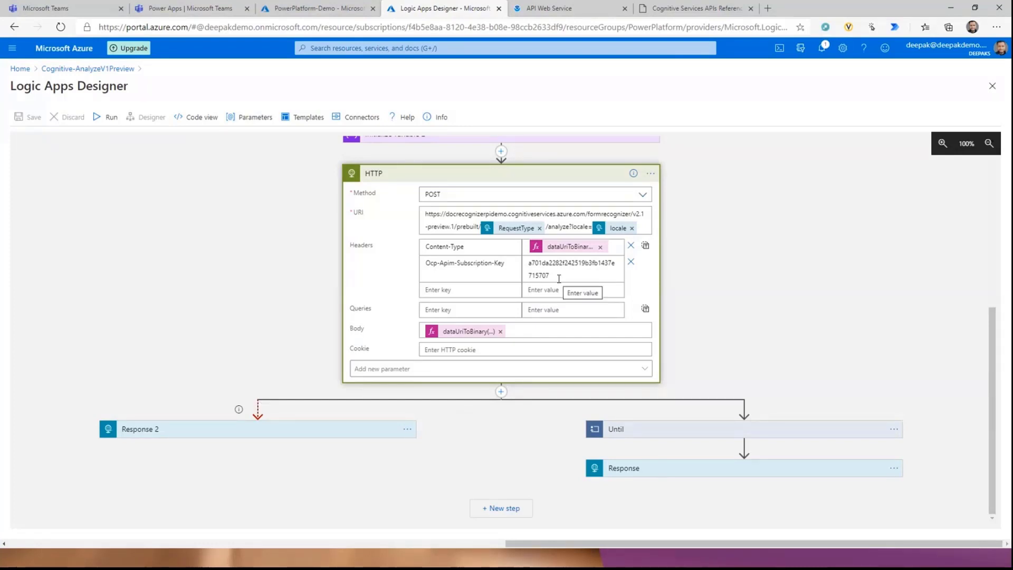
scroll(521, 411, up, 1)
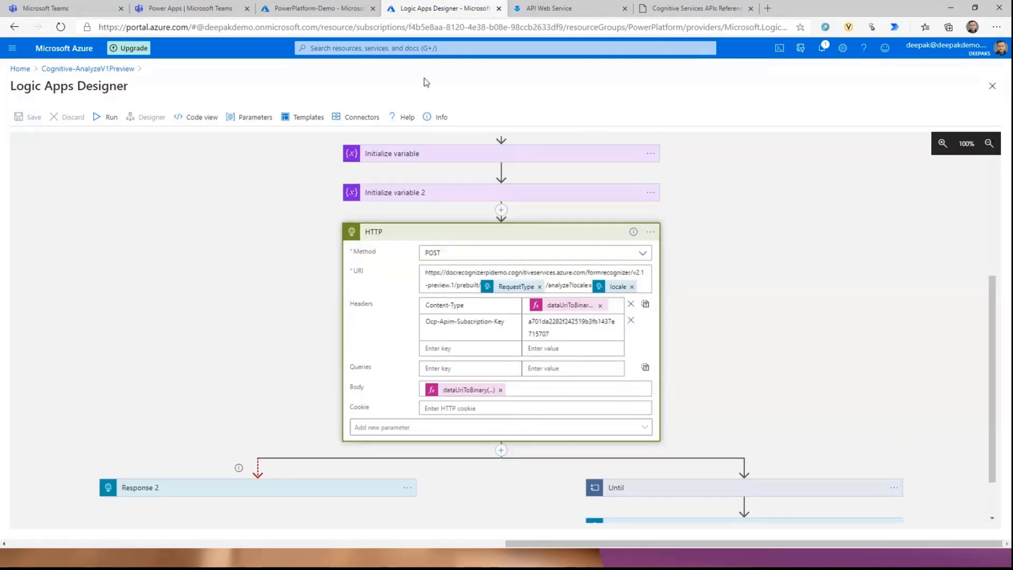
Examine the backend and the Get operation of CURRENCY-EXCHANGE-RATE-API in the PowerPlatform-Demo API Management service.
click(311, 8)
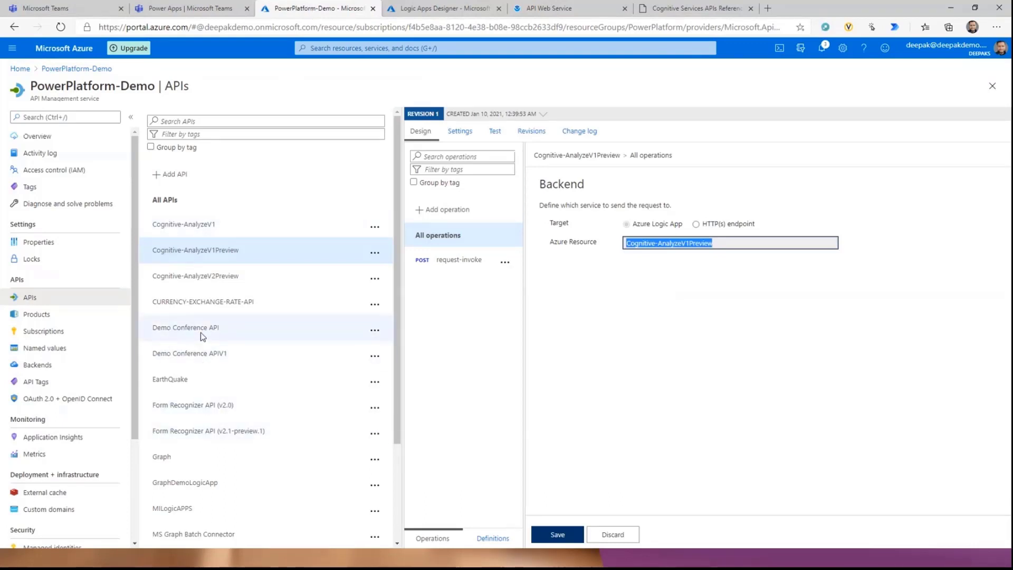
click(205, 302)
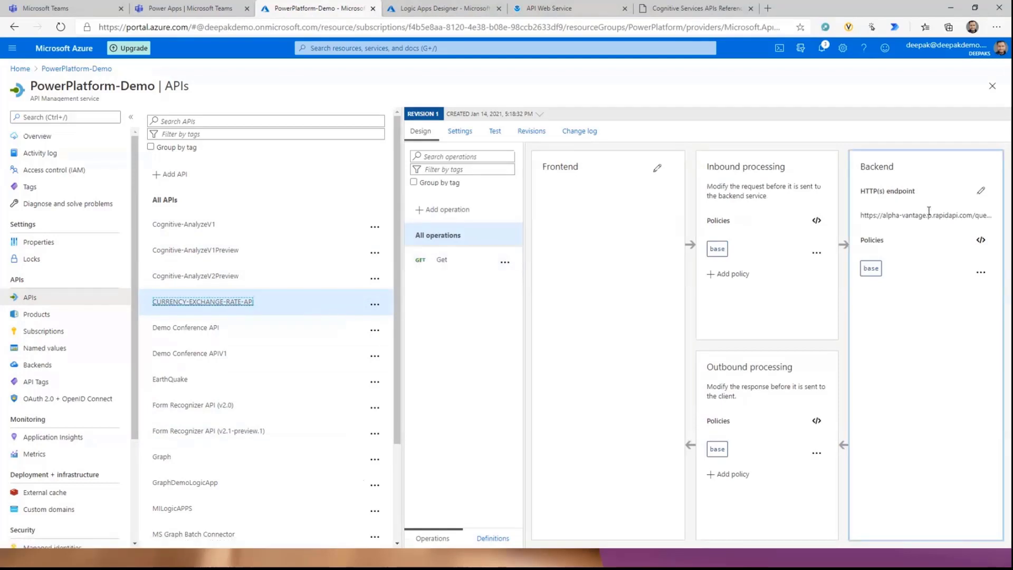
click(980, 190)
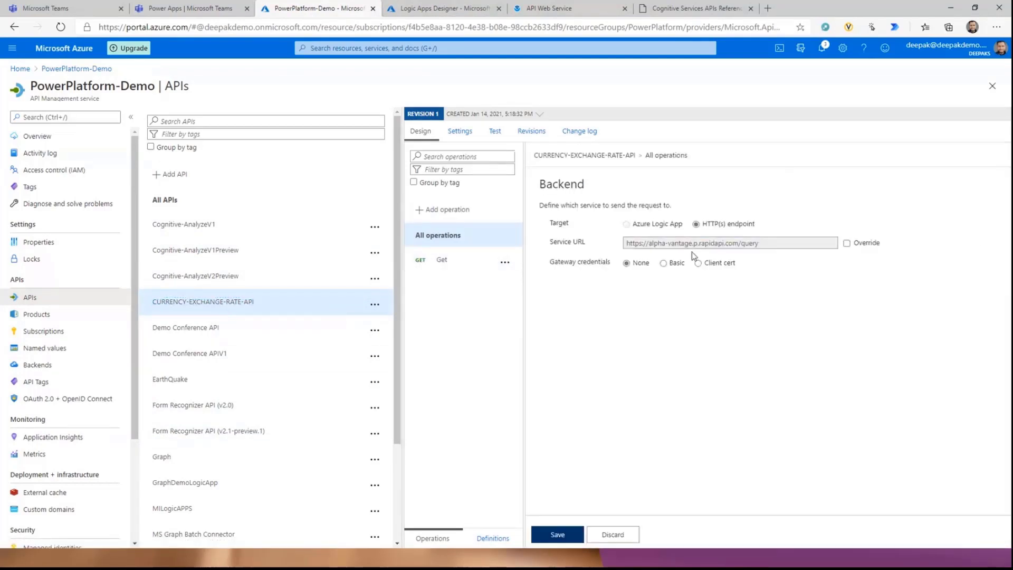
click(612, 536)
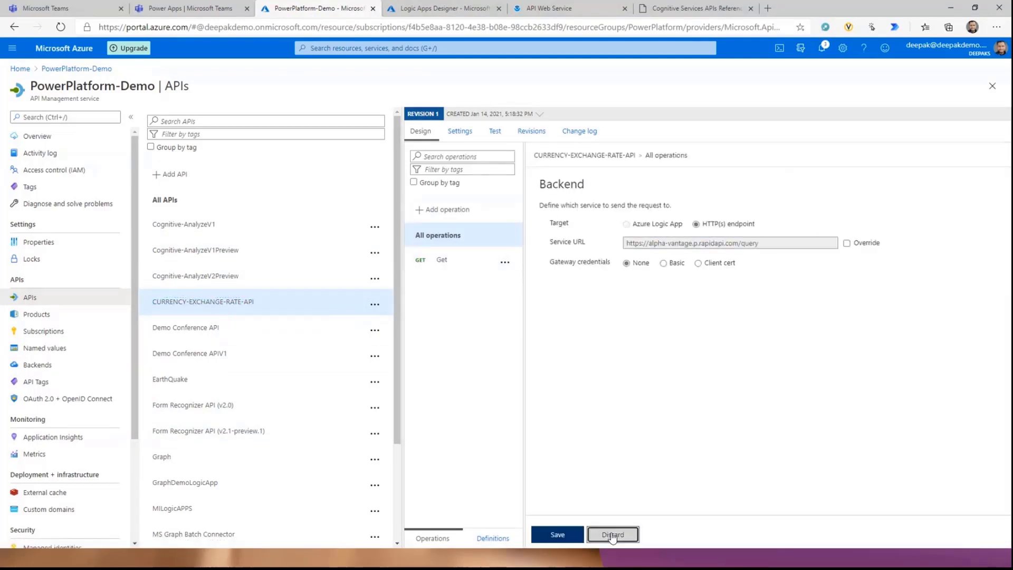
click(419, 260)
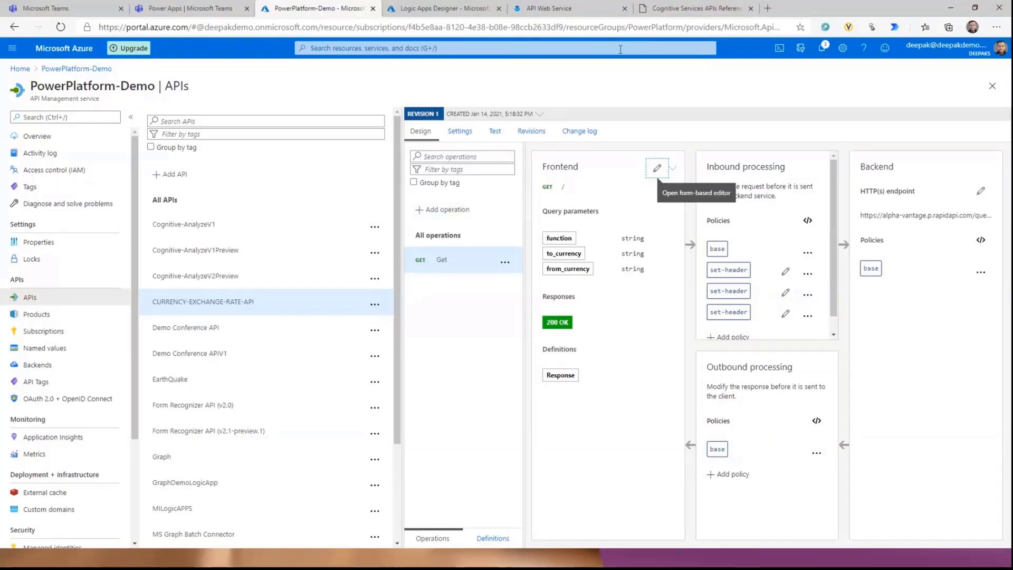
Switch to the weather.gov API Web Service page and examine the example alerts request URL and its area parameter.
click(580, 8)
scroll(430, 147, up, 3)
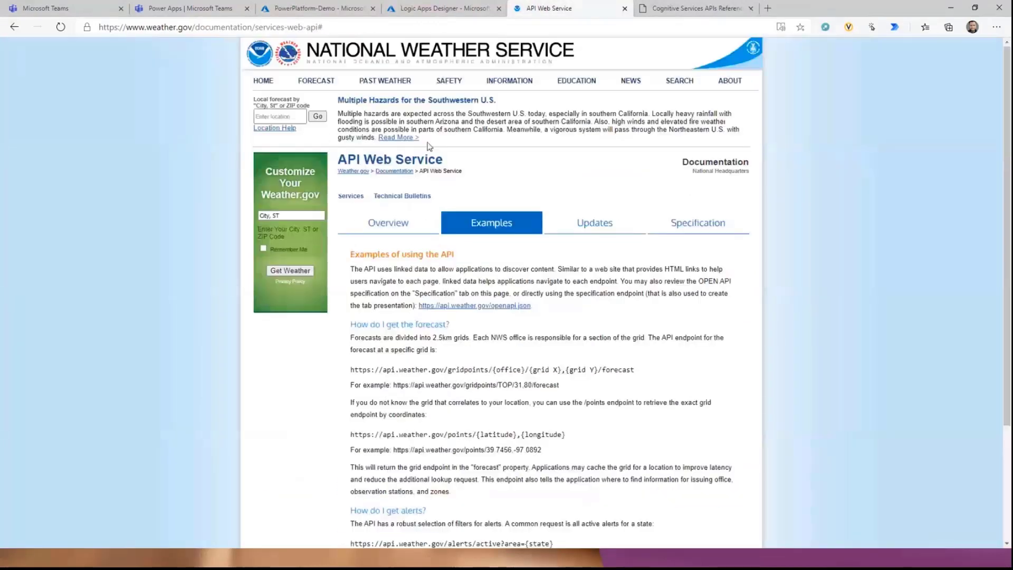
scroll(430, 146, down, 3)
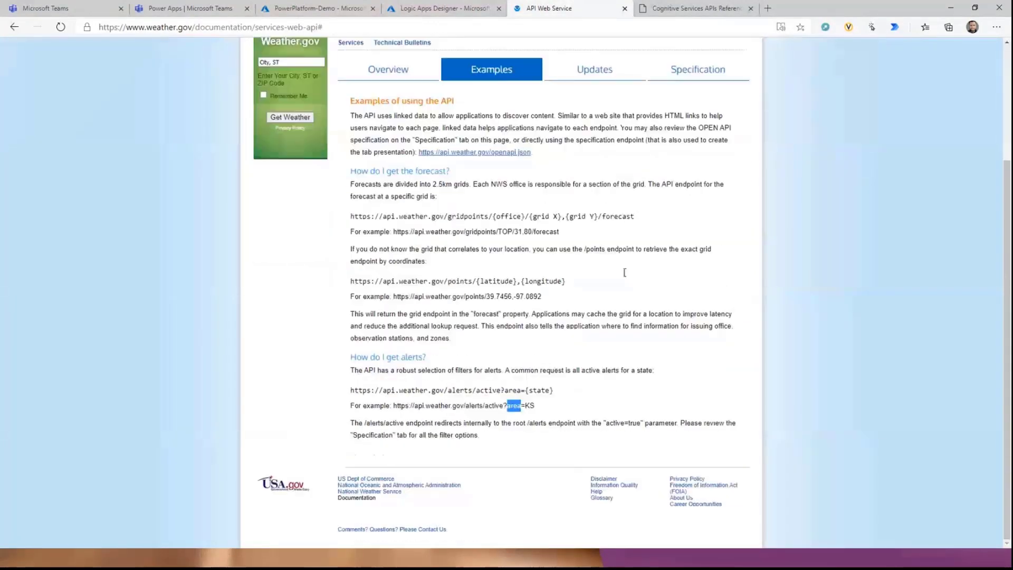
drag(535, 405, 393, 406)
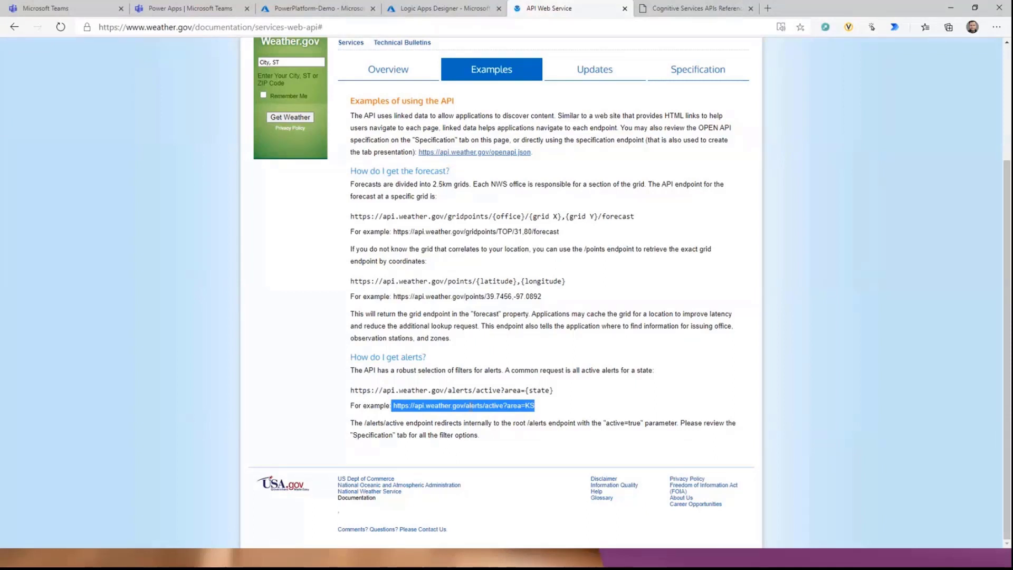
click(390, 404)
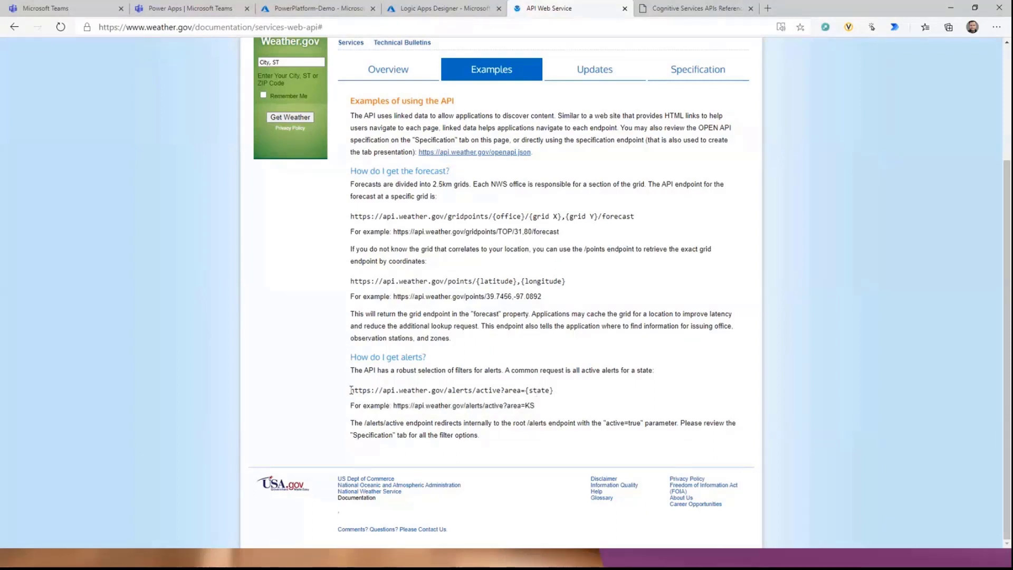
drag(348, 391, 553, 390)
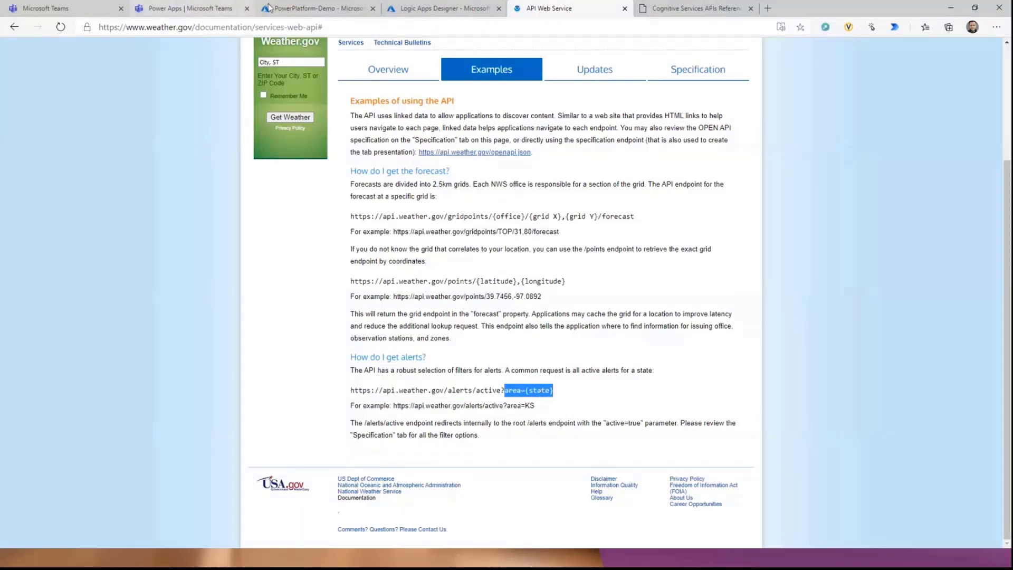
Start a new blank API in the PowerPlatform-Demo service with the display name DemoPACC.
click(323, 8)
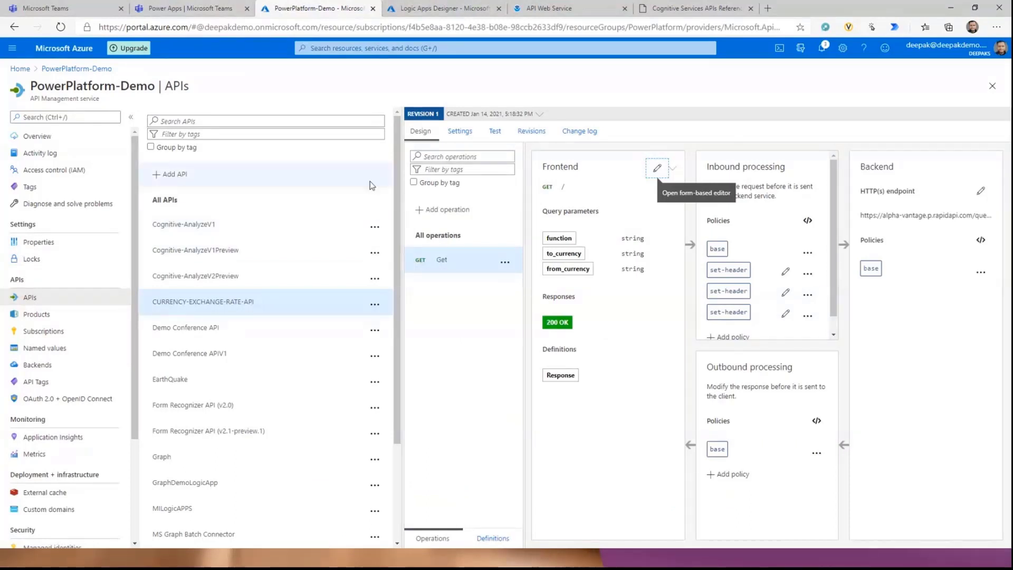
click(182, 177)
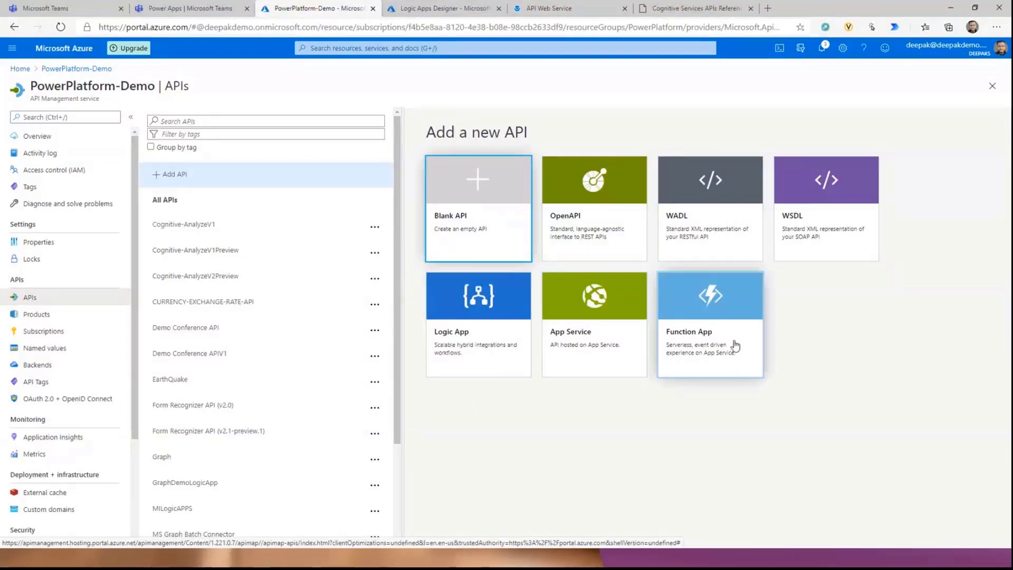
click(487, 223)
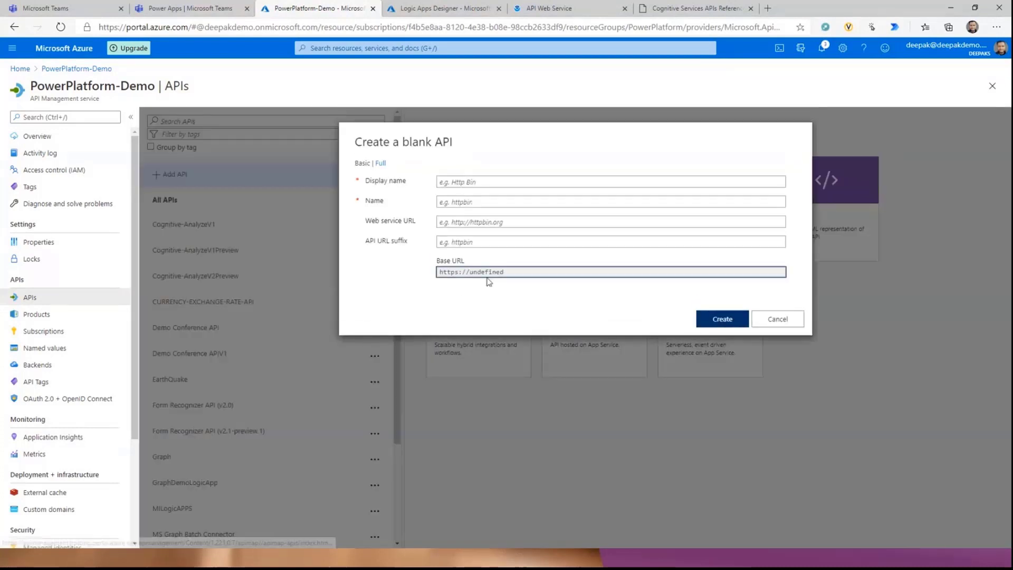
click(482, 184)
text(Demo)
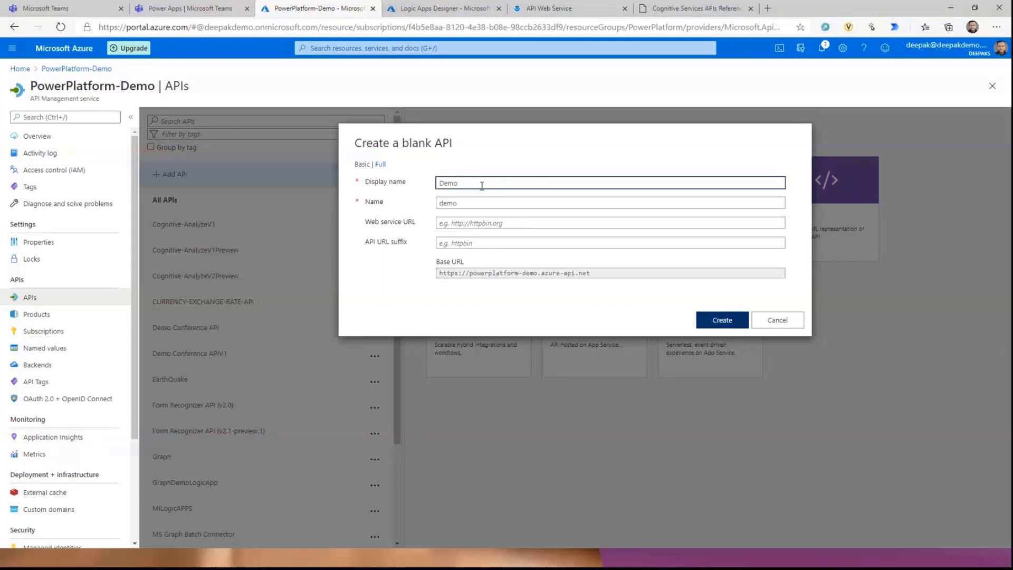
text(PACC)
click(526, 225)
click(538, 8)
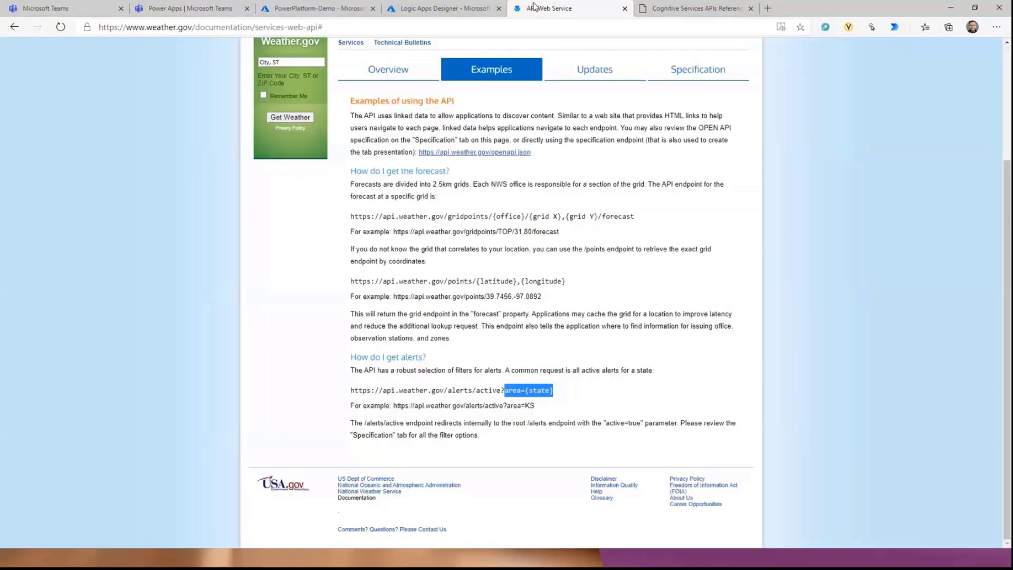
drag(353, 391, 501, 391)
key(ctrl+c)
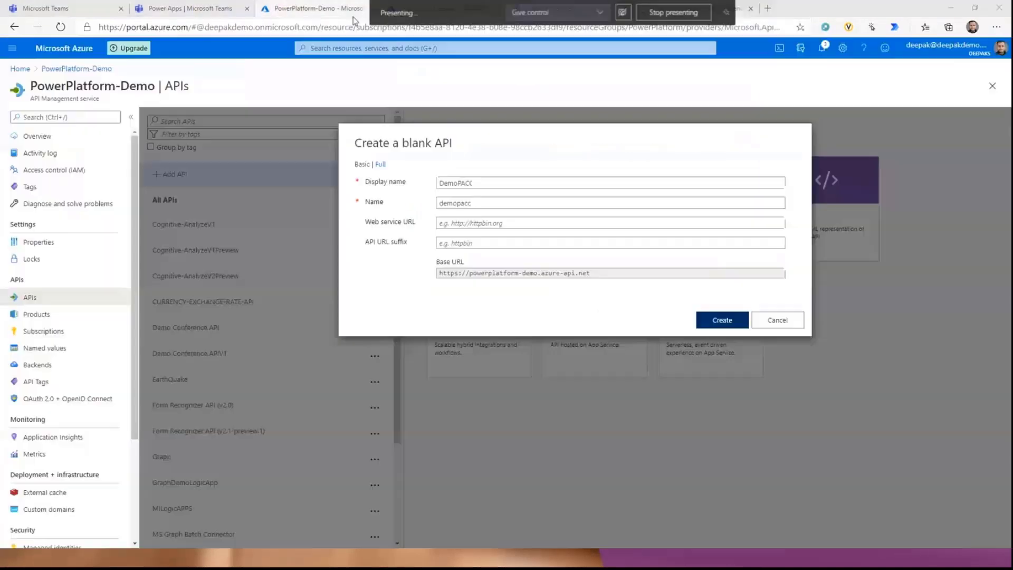
click(311, 8)
click(476, 222)
key(ctrl+v)
Compare the blank API's base URL with its web service URL.
click(471, 245)
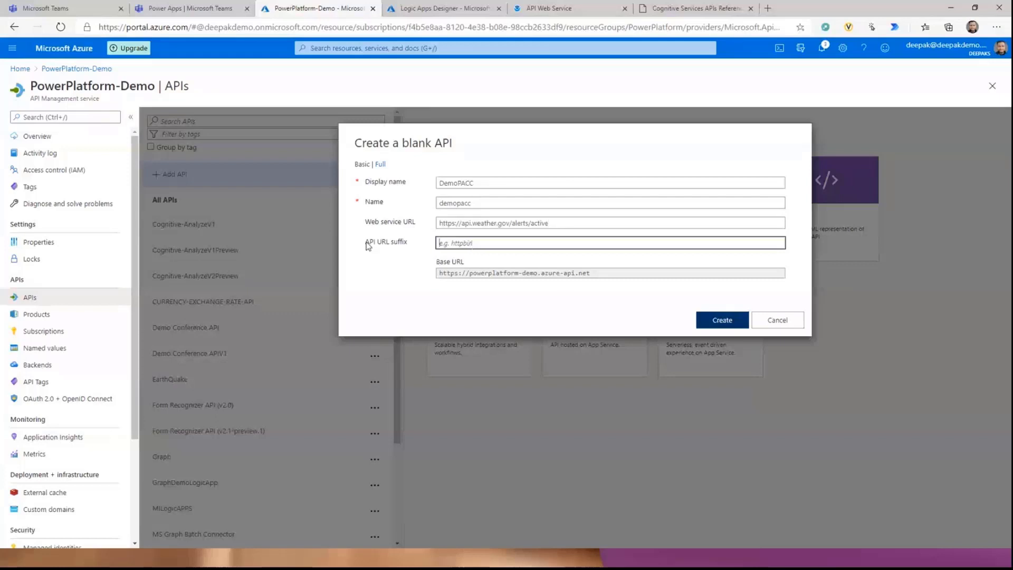
drag(588, 273, 410, 275)
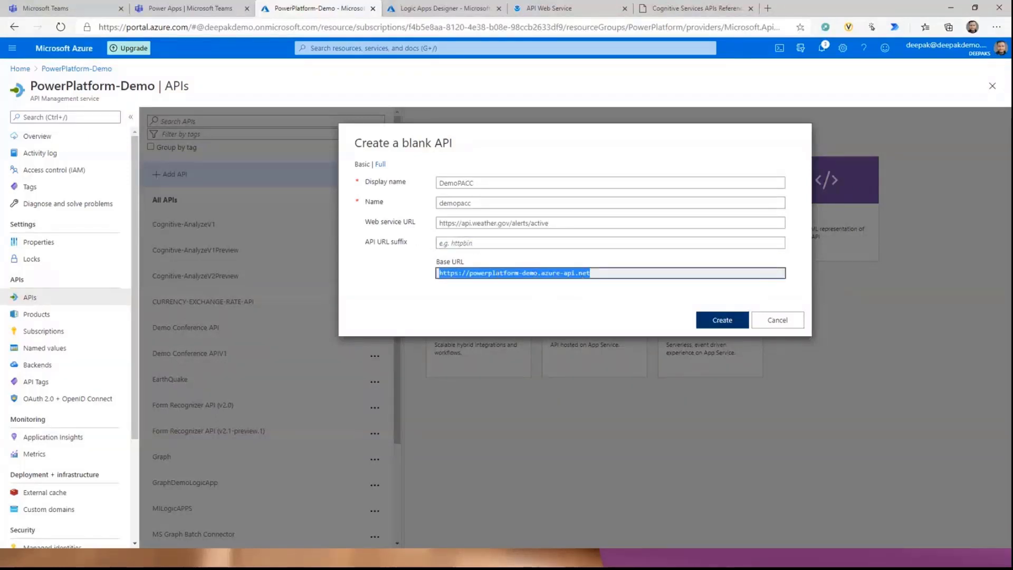
click(519, 292)
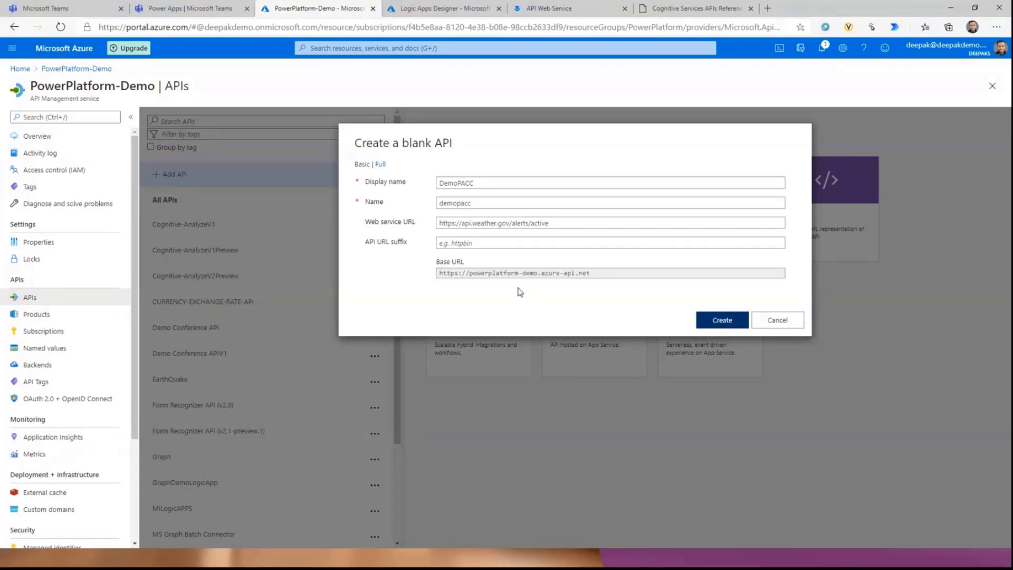
drag(568, 222, 437, 217)
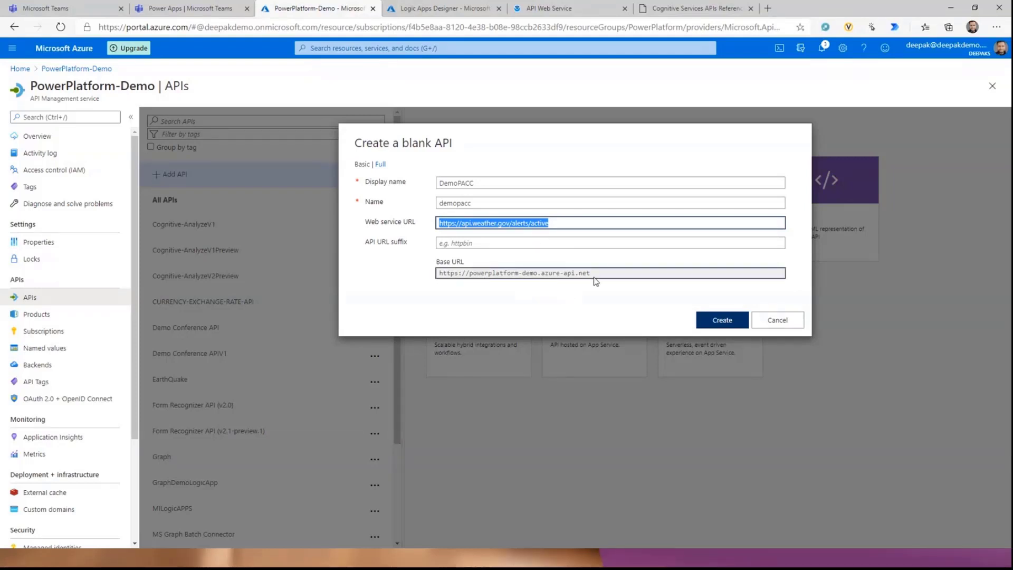
Set the API URL suffix to alert and create the DemoPACC API.
click(469, 243)
text(alert)
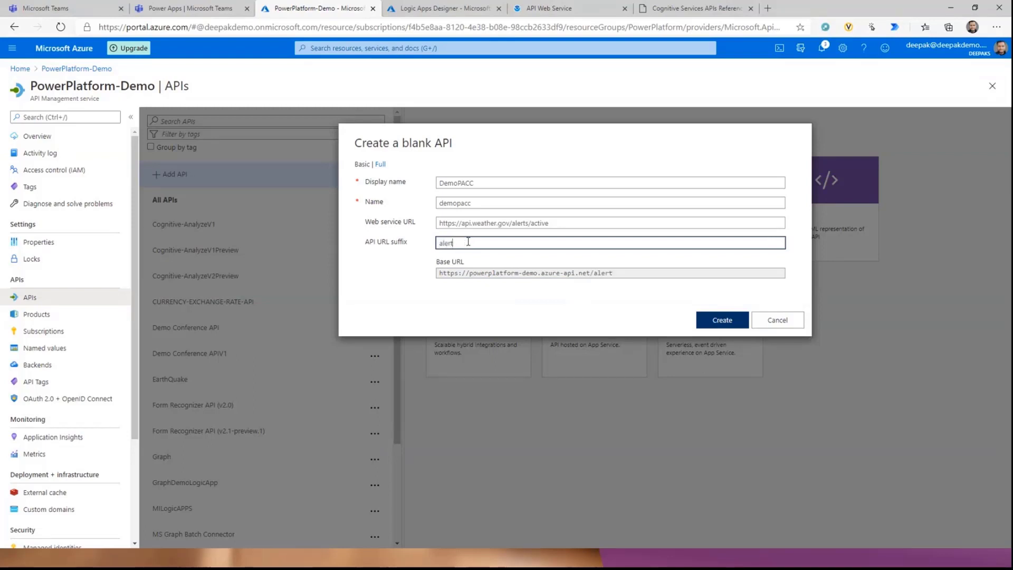
click(472, 256)
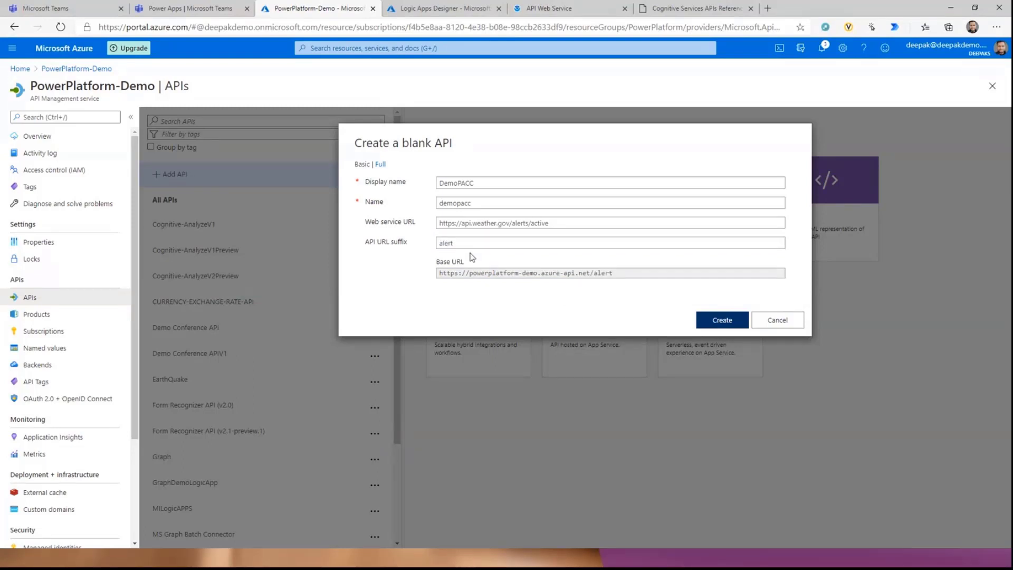
double_click(445, 243)
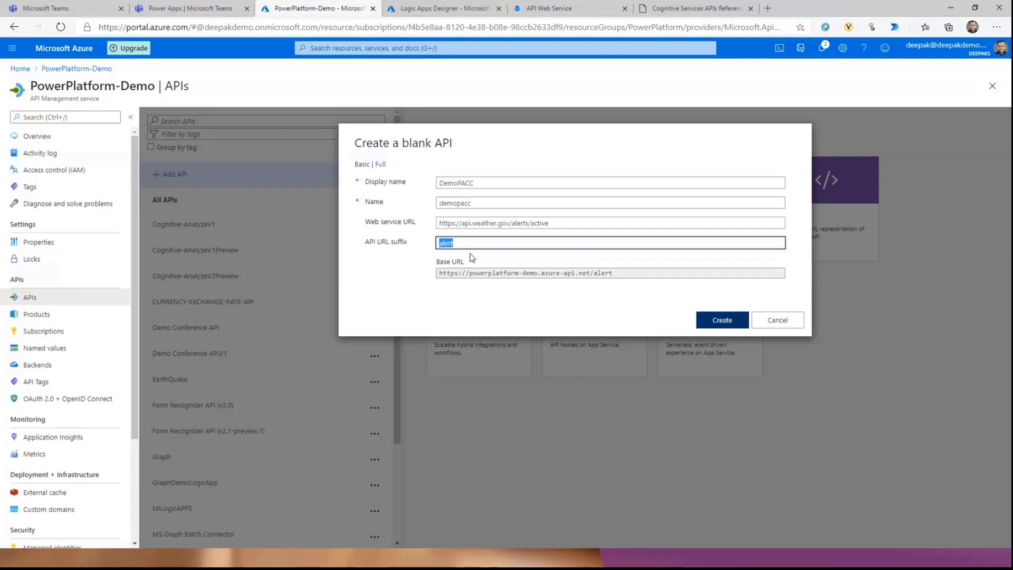
click(478, 301)
drag(436, 246, 459, 253)
click(723, 324)
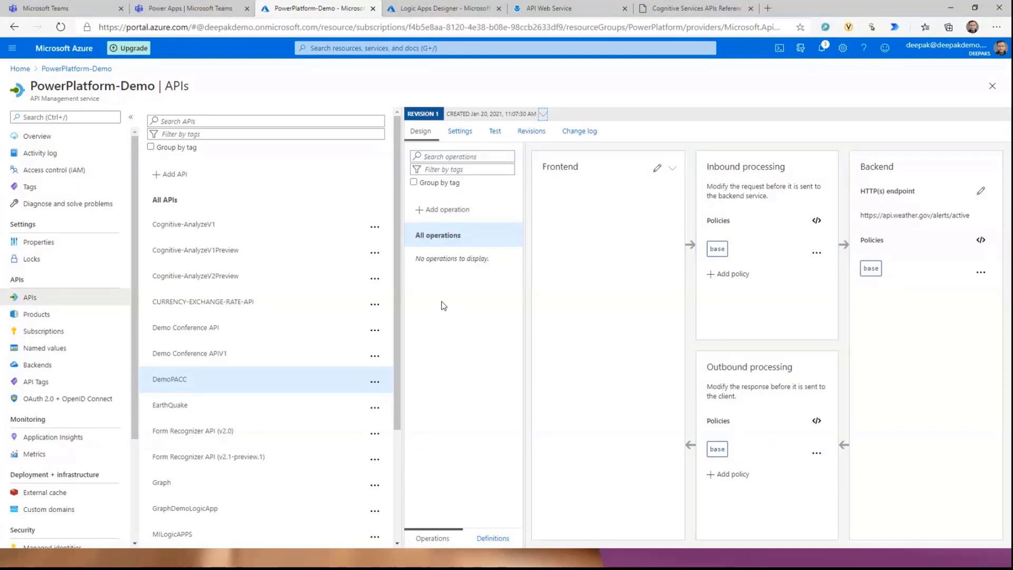
Start a new GET operation in DemoPACC with the display name Get and the URL /.
click(449, 216)
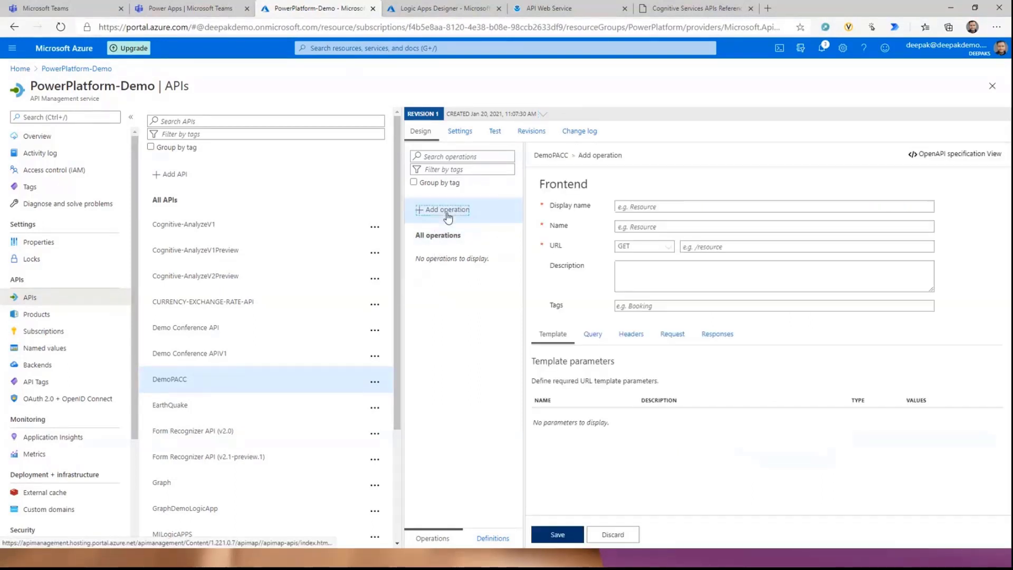
click(675, 207)
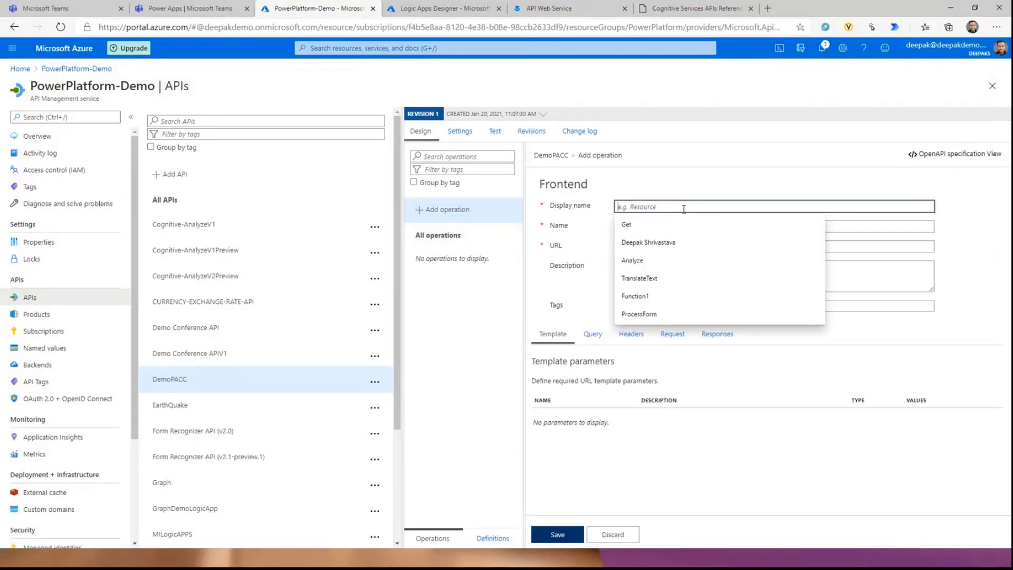
text(Get)
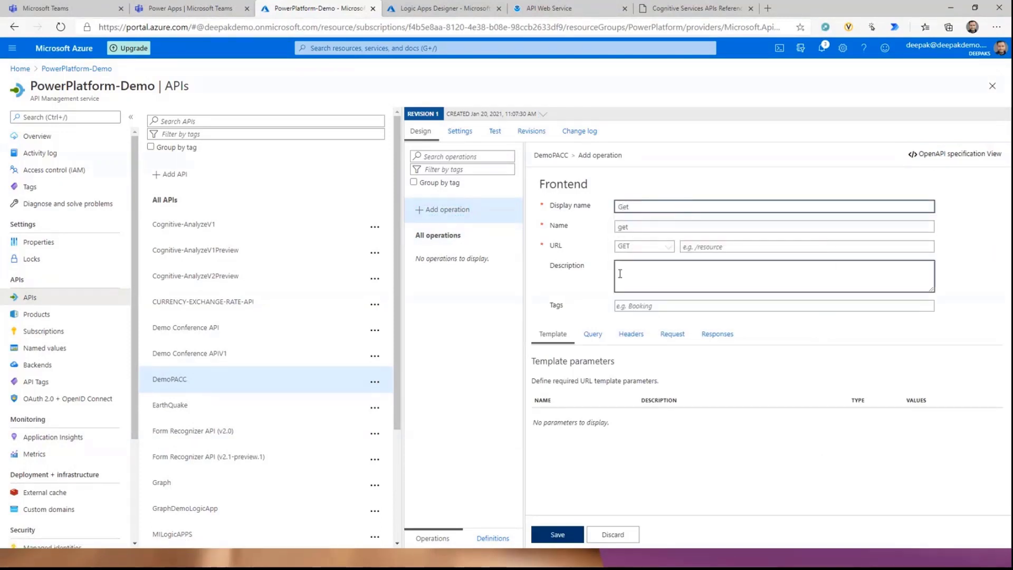
click(548, 8)
drag(578, 393, 342, 391)
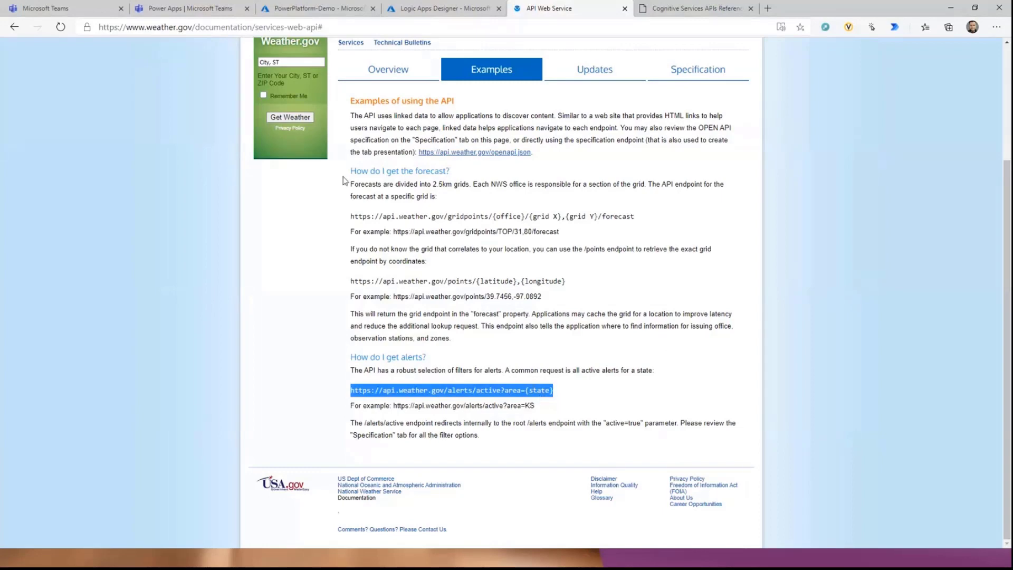
click(317, 9)
click(723, 248)
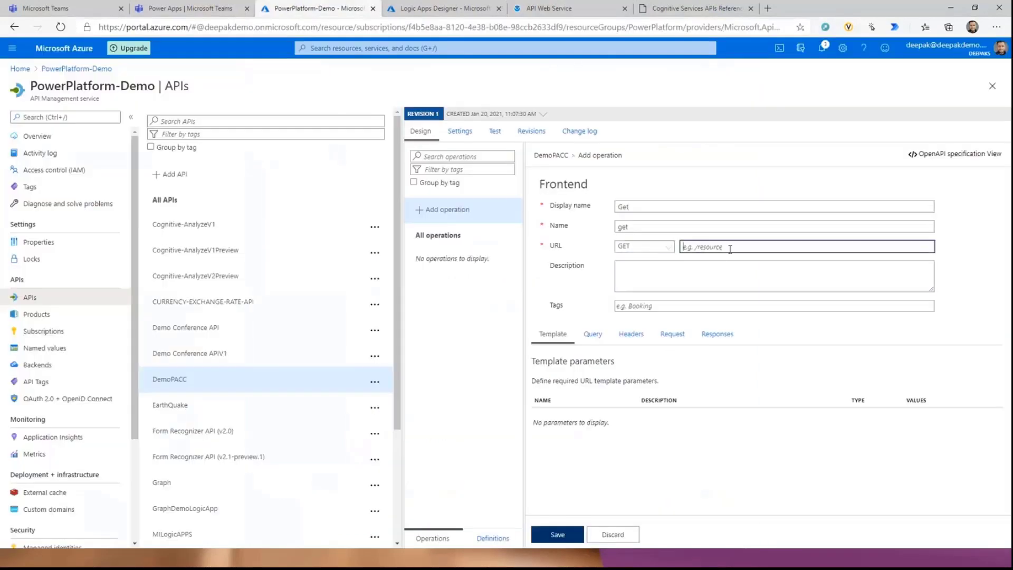
text(/)
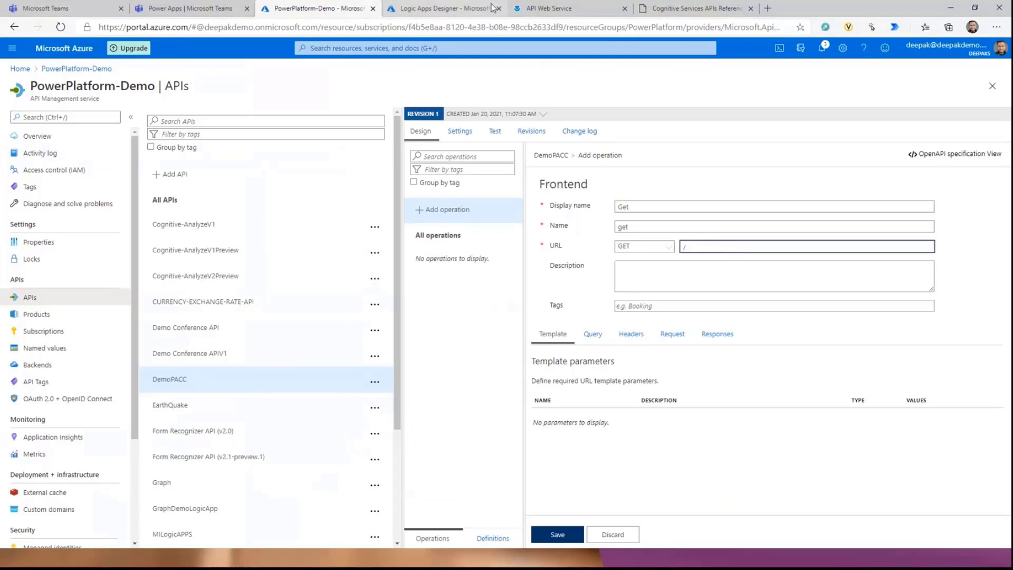
Check the active alerts URL and its query part in the weather.gov API examples.
click(548, 8)
click(515, 422)
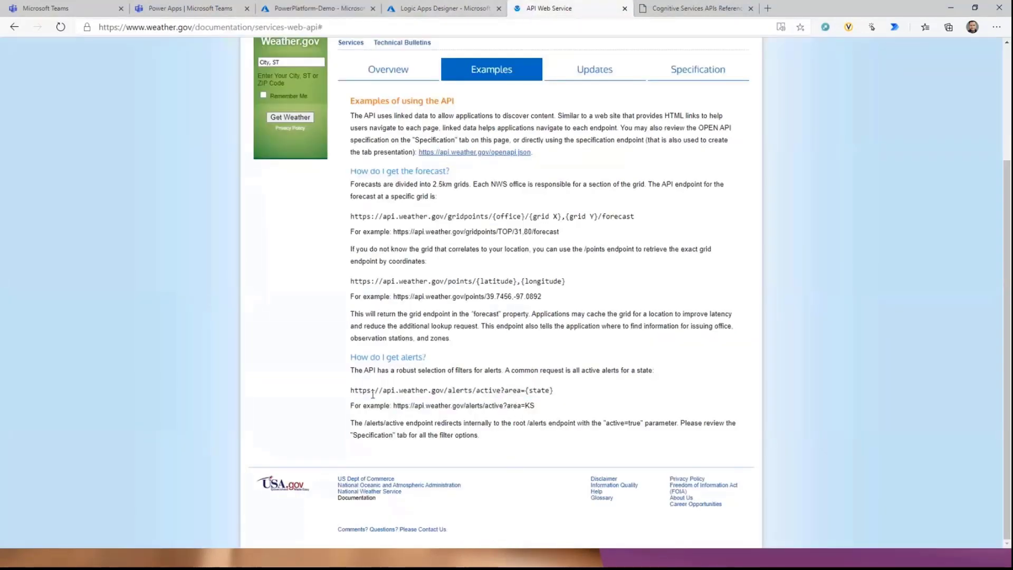
drag(351, 389, 601, 396)
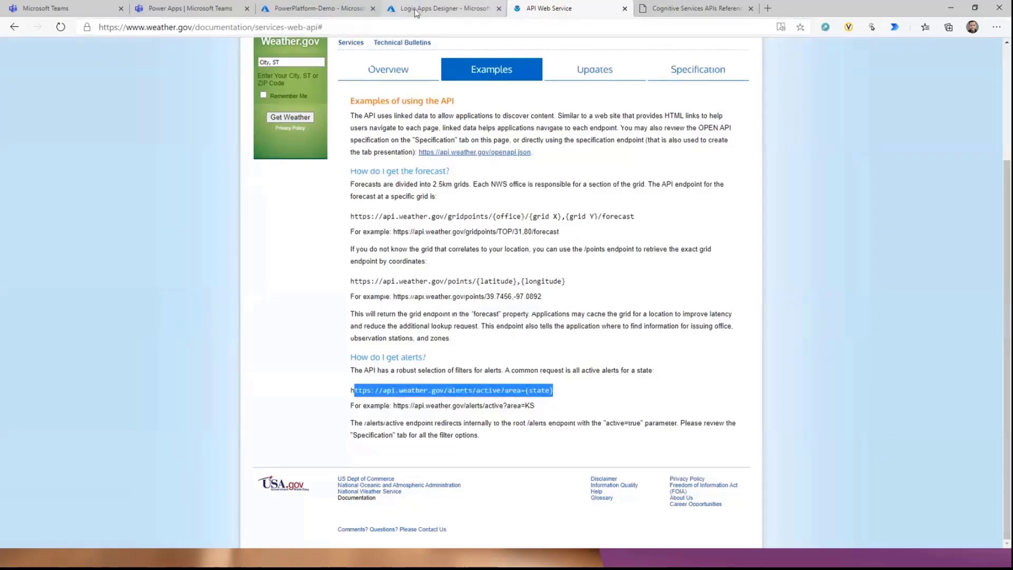
click(445, 8)
click(300, 6)
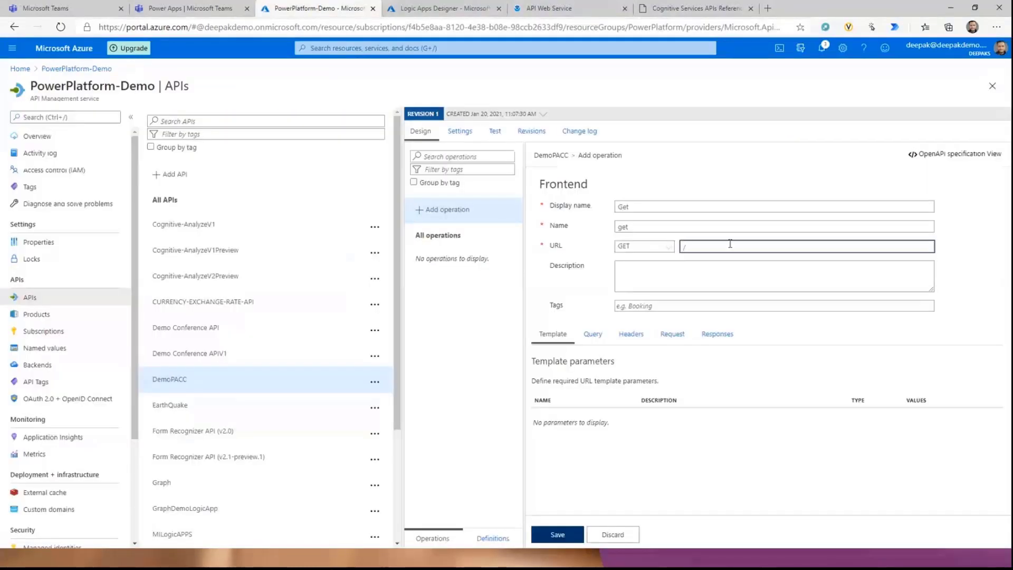
Add a query parameter to the Get operation, named area as copied from the weather.gov alert URL.
click(592, 334)
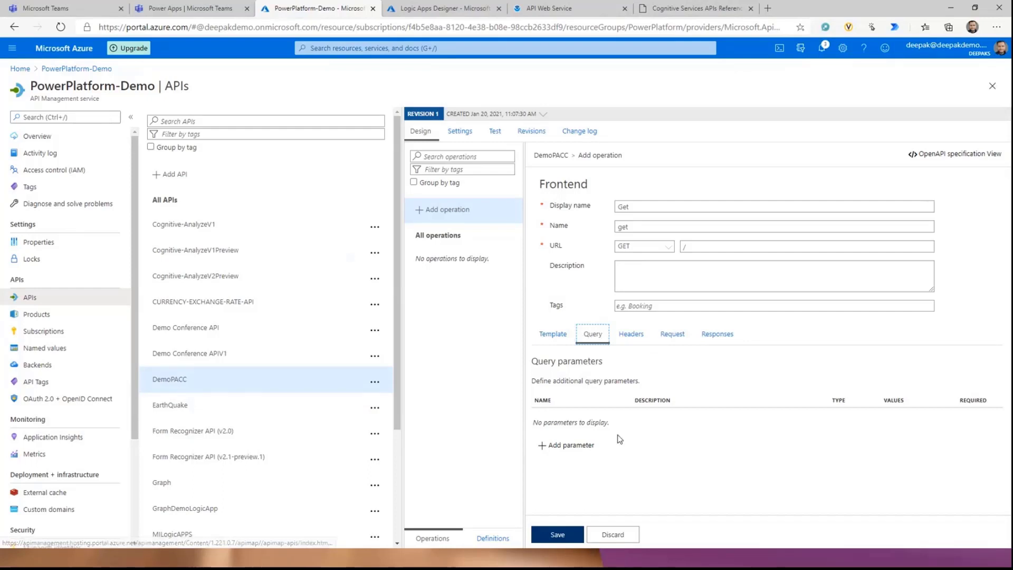
click(567, 445)
click(583, 418)
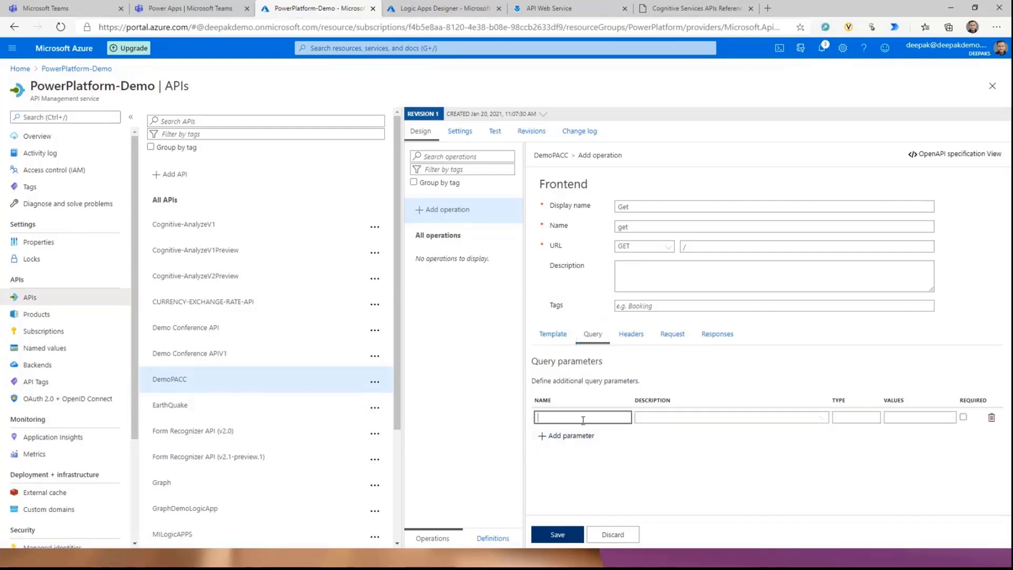
click(529, 9)
double_click(511, 392)
key(ctrl+c)
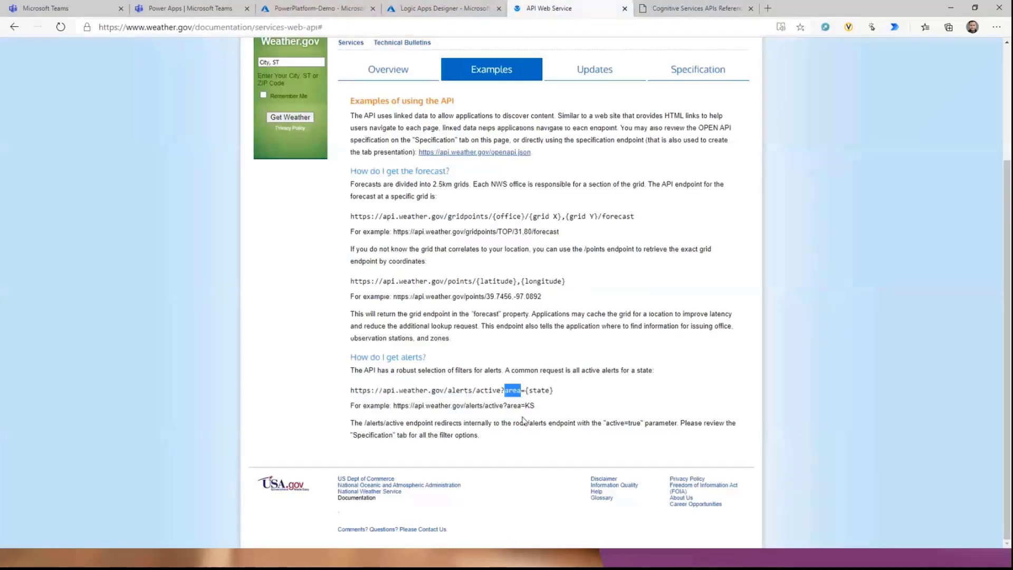
click(410, 8)
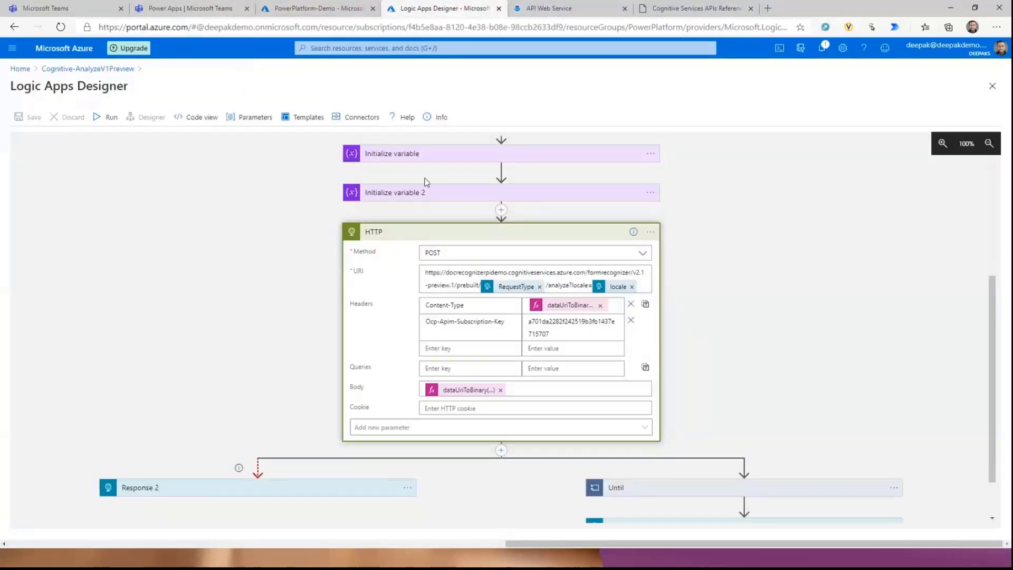
click(319, 8)
click(544, 418)
key(ctrl+v)
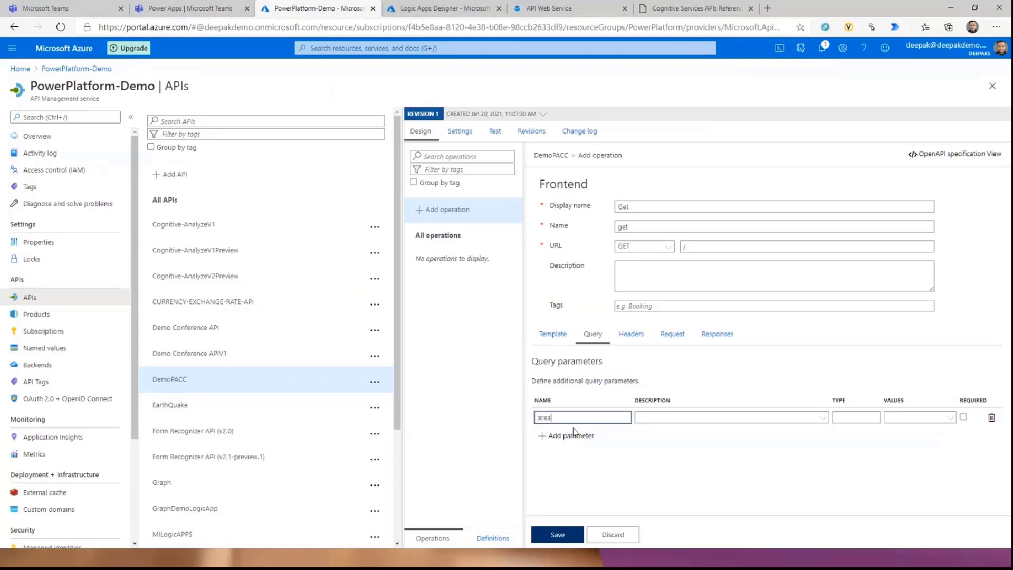
Add TX as a value of the area parameter and save the Get operation.
click(909, 417)
click(903, 450)
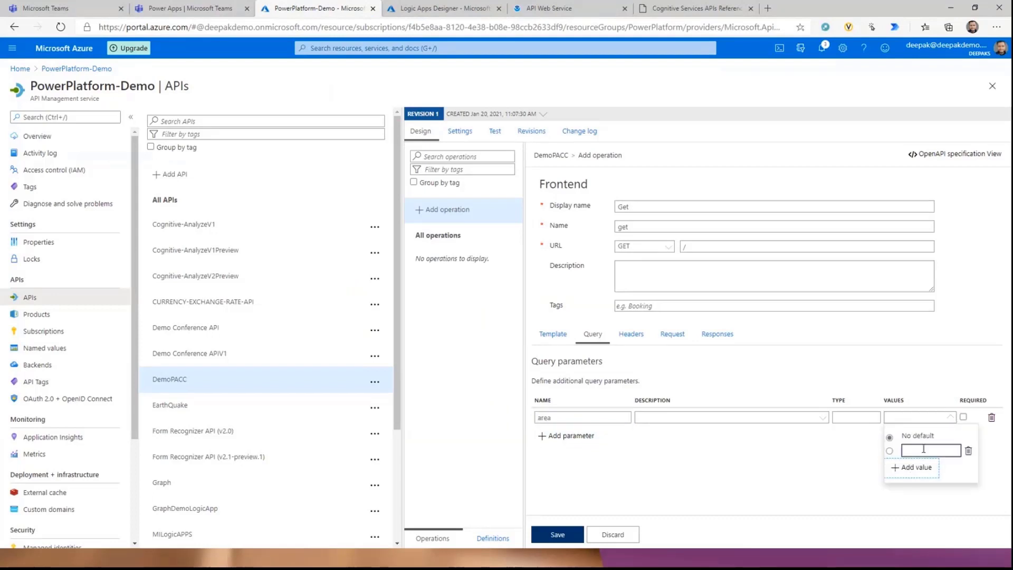
text(TX)
click(855, 463)
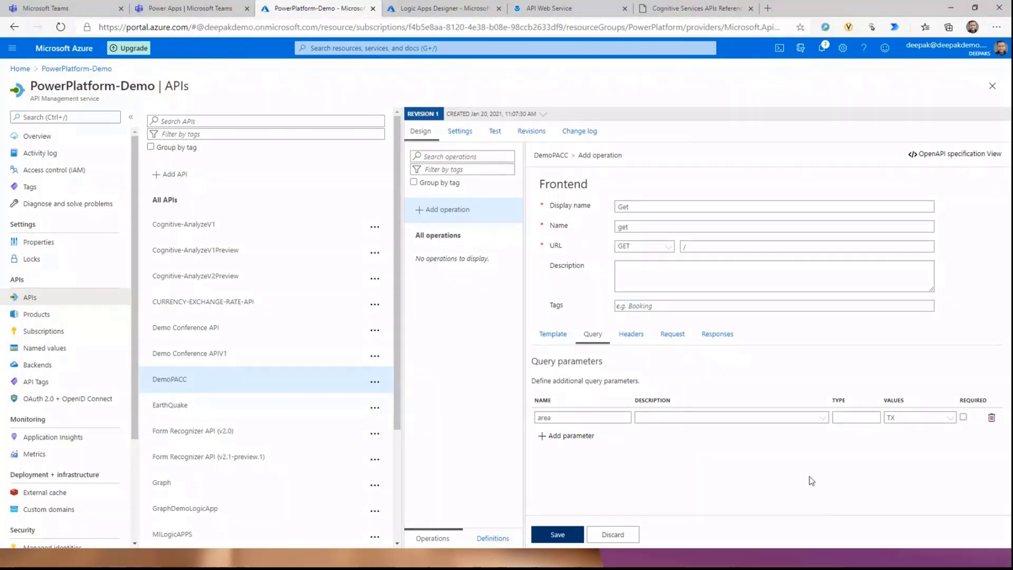
click(558, 534)
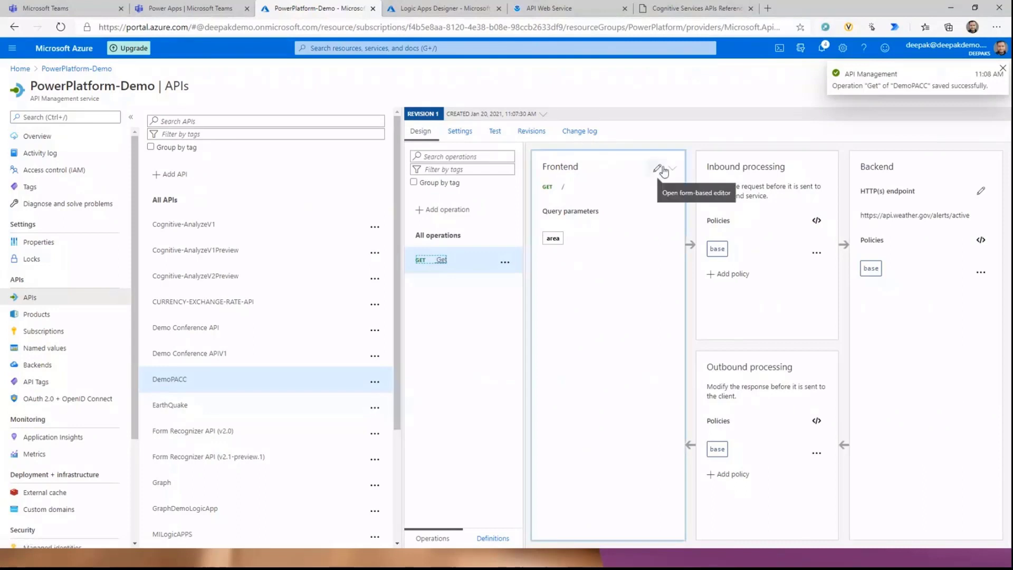
Review the Get operation's query, header, request, response and template definitions, and the DemoPACC API settings.
click(657, 168)
click(592, 334)
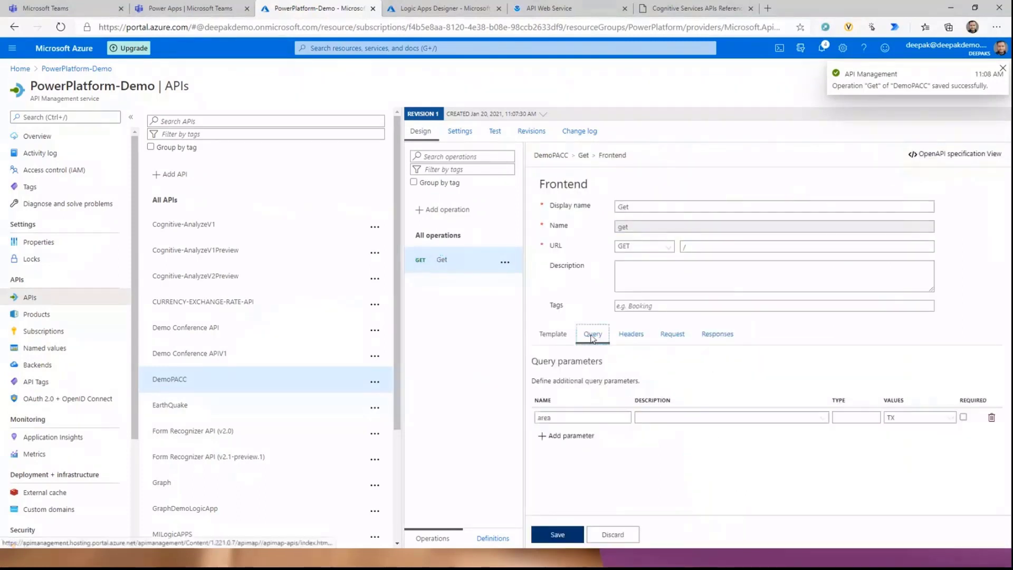
click(631, 334)
click(672, 334)
click(708, 334)
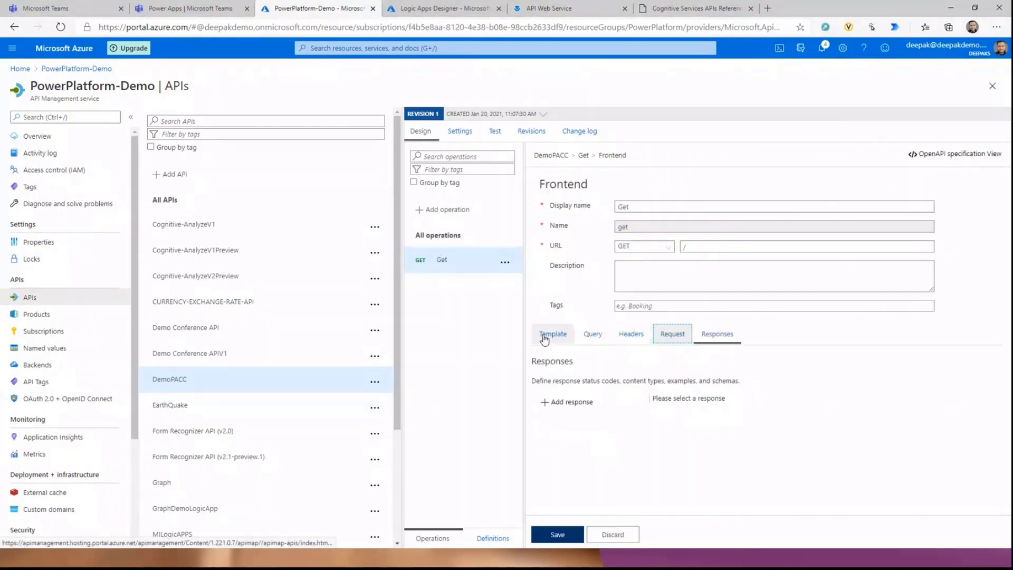
click(551, 334)
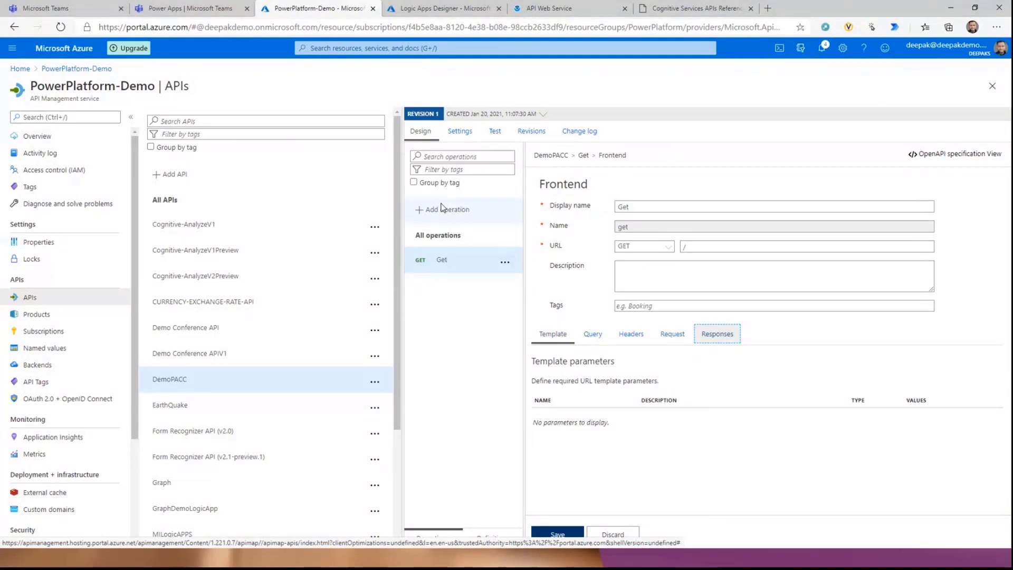
click(460, 134)
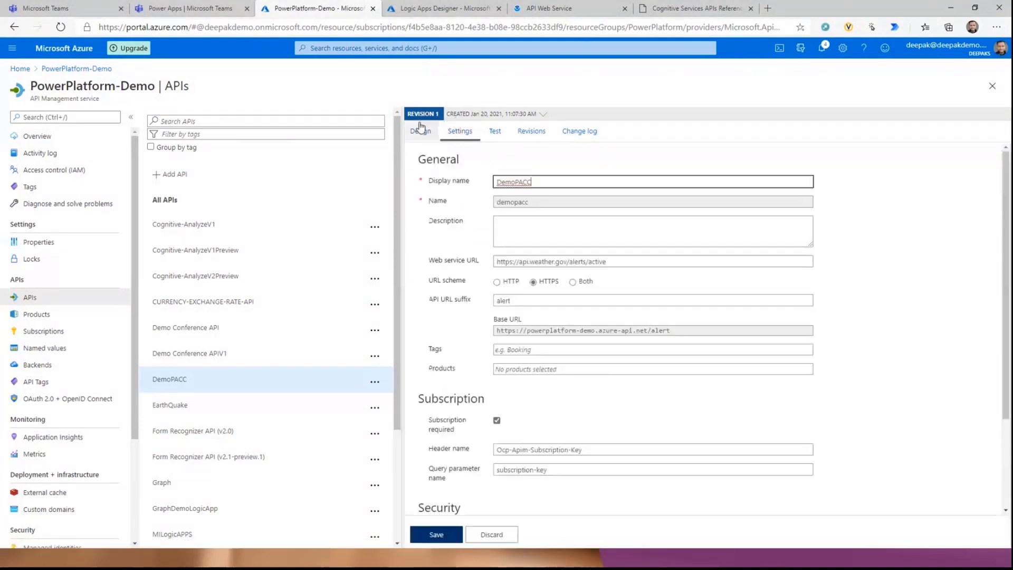
Send a test request to the Get operation with area TX and the CORS proxy bypassed, and examine the HTTP response.
click(495, 131)
click(590, 535)
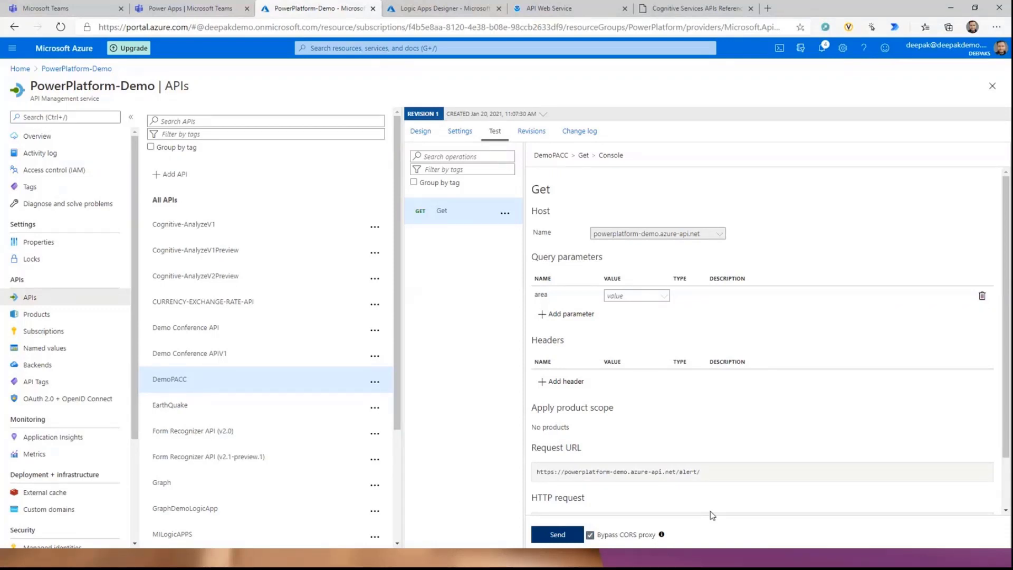
click(661, 295)
click(627, 312)
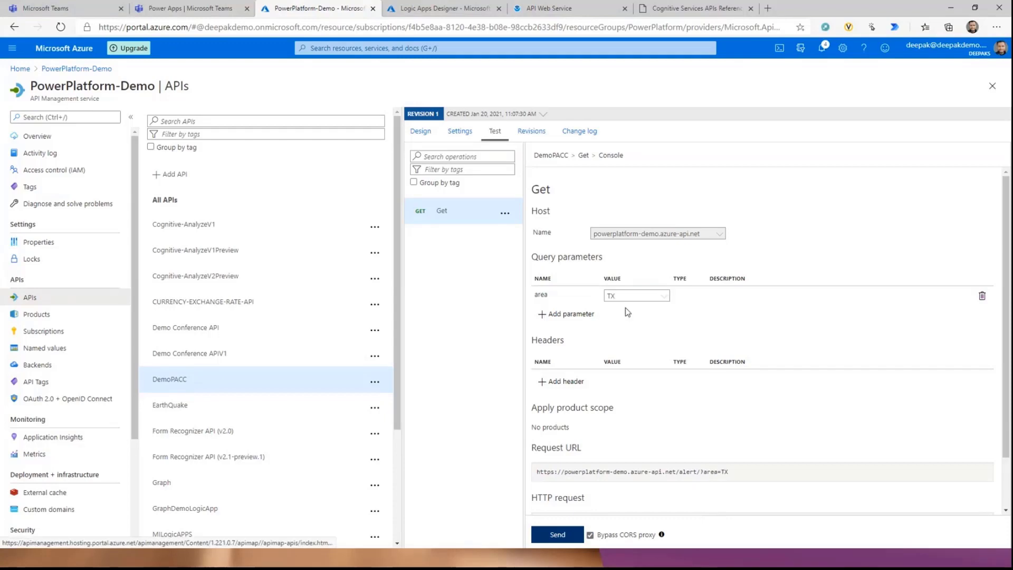
click(557, 534)
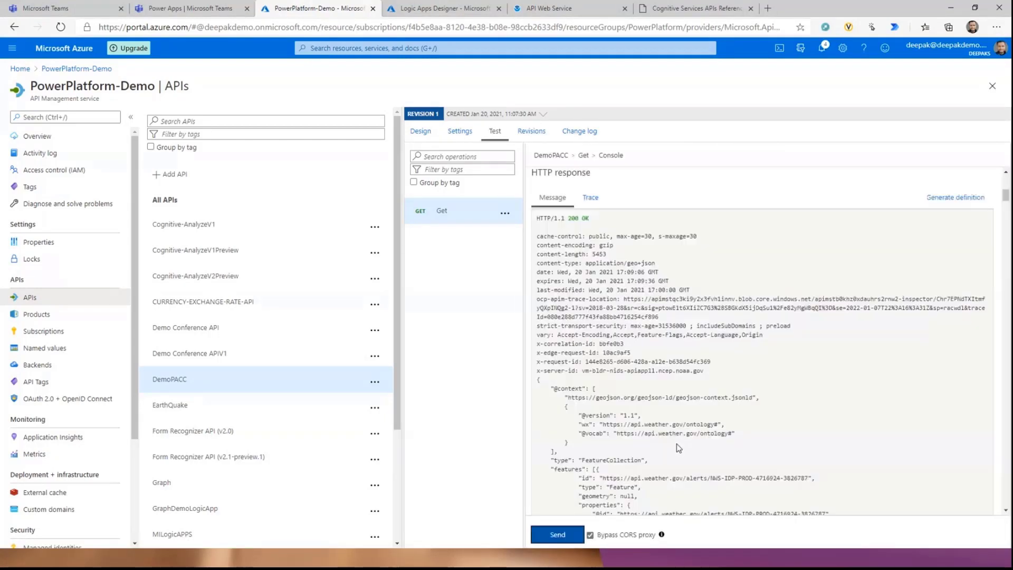
scroll(610, 335, down, 2)
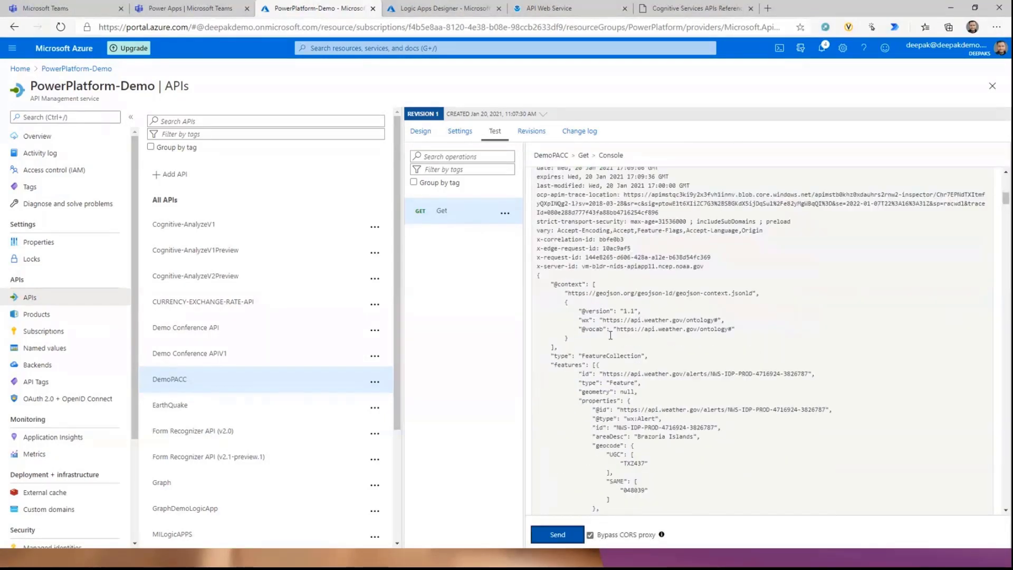
drag(570, 285, 662, 419)
scroll(669, 422, down, 2)
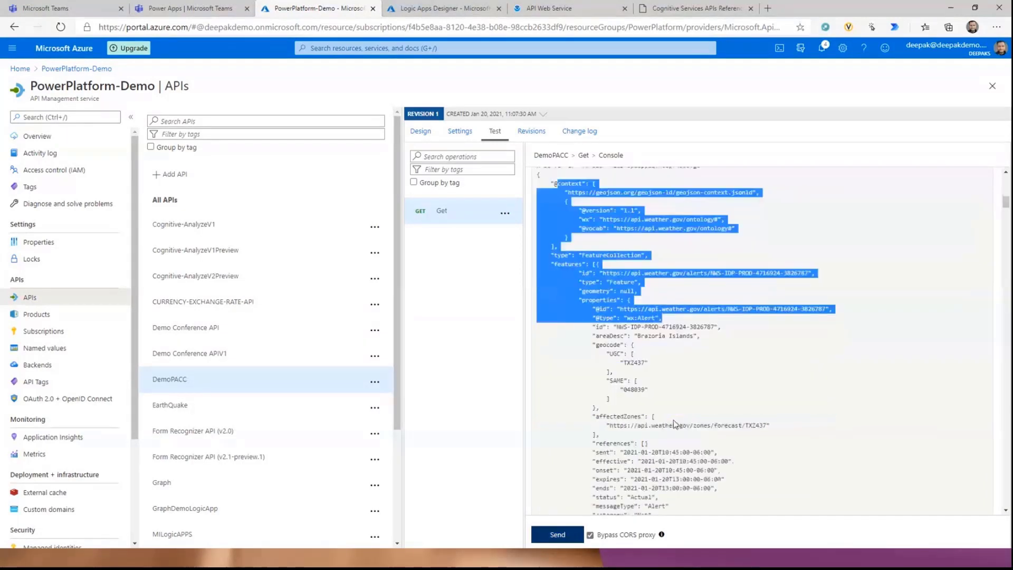
scroll(669, 416, up, 5)
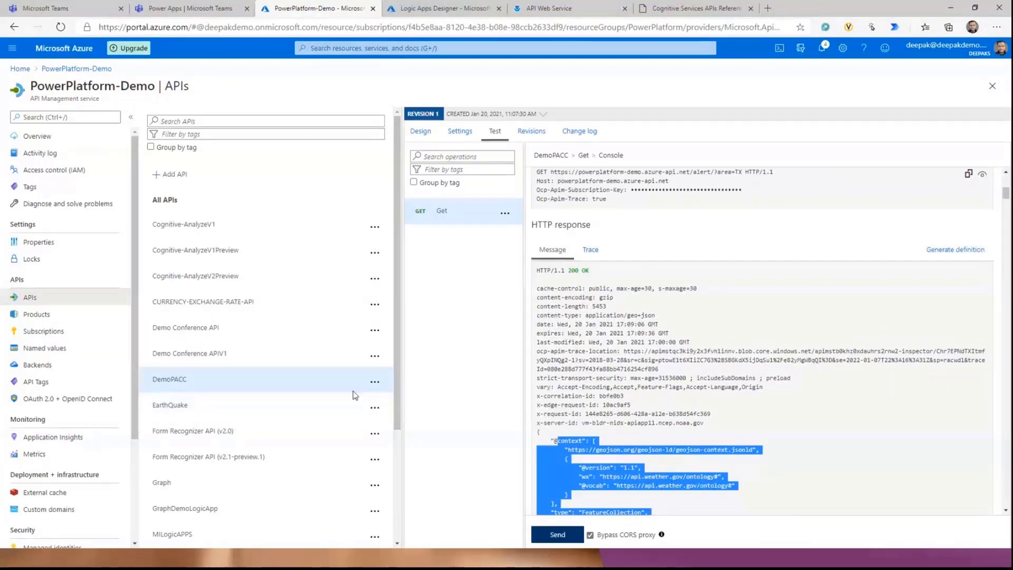
Export DemoPACC as a Power Apps and Power Automate custom connector to the org7d987e1f environment with the display name demopacc.
click(375, 383)
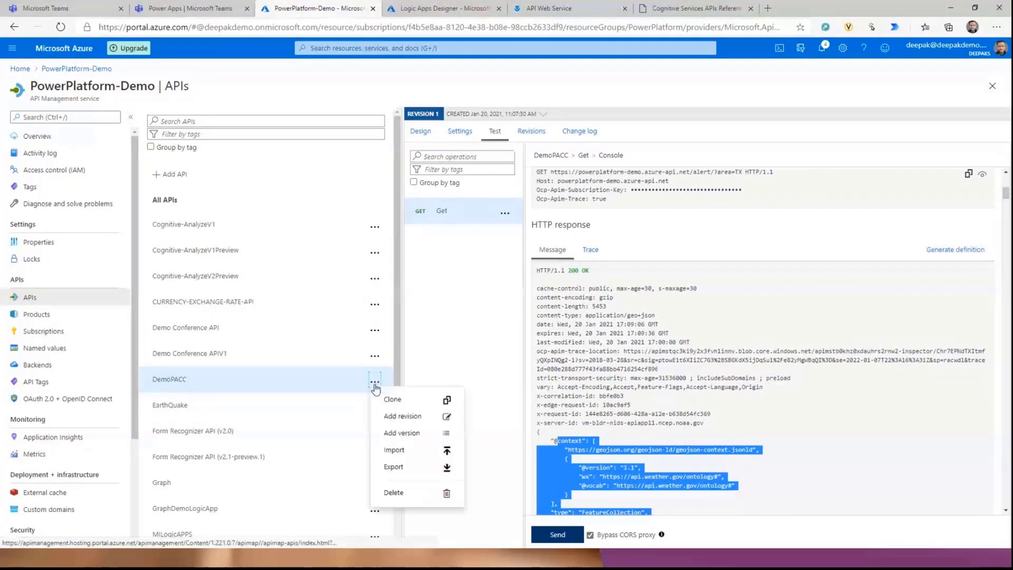
click(393, 467)
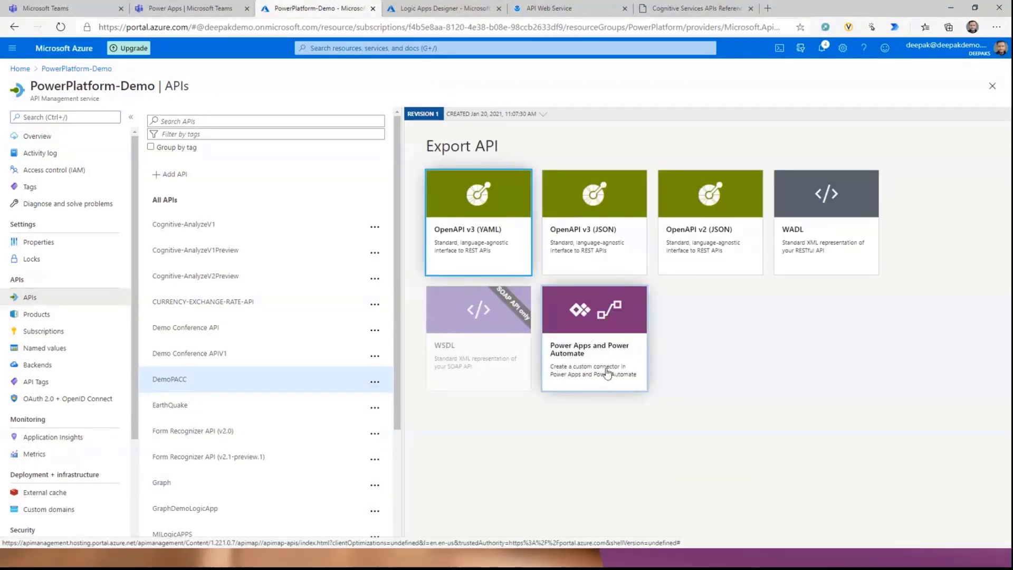
click(590, 346)
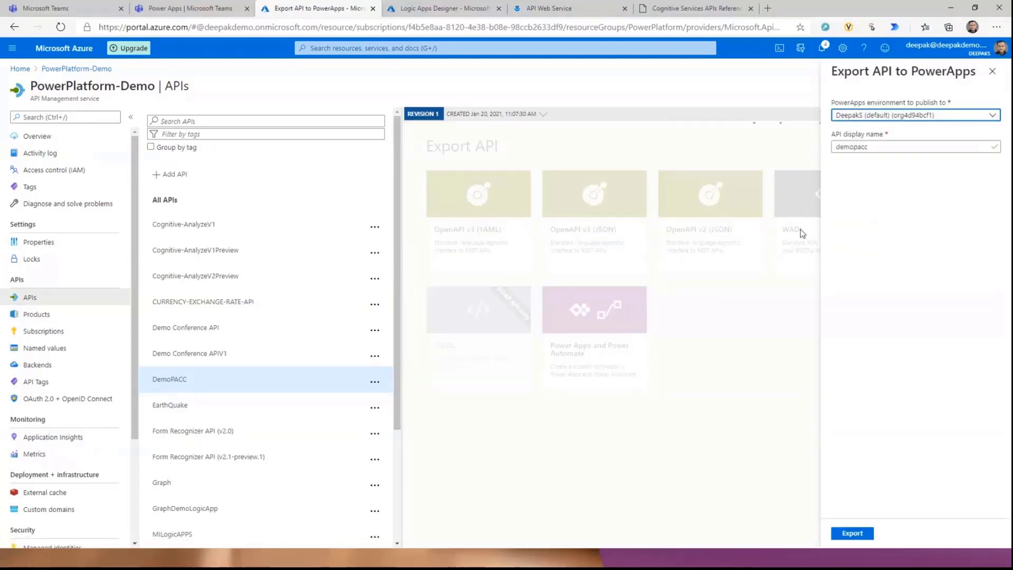
click(996, 119)
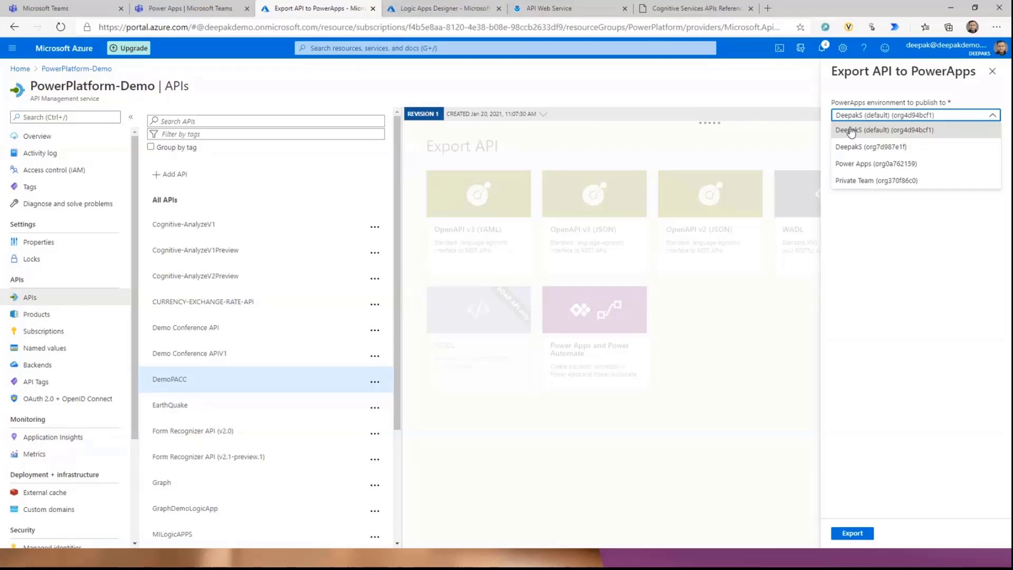
click(898, 152)
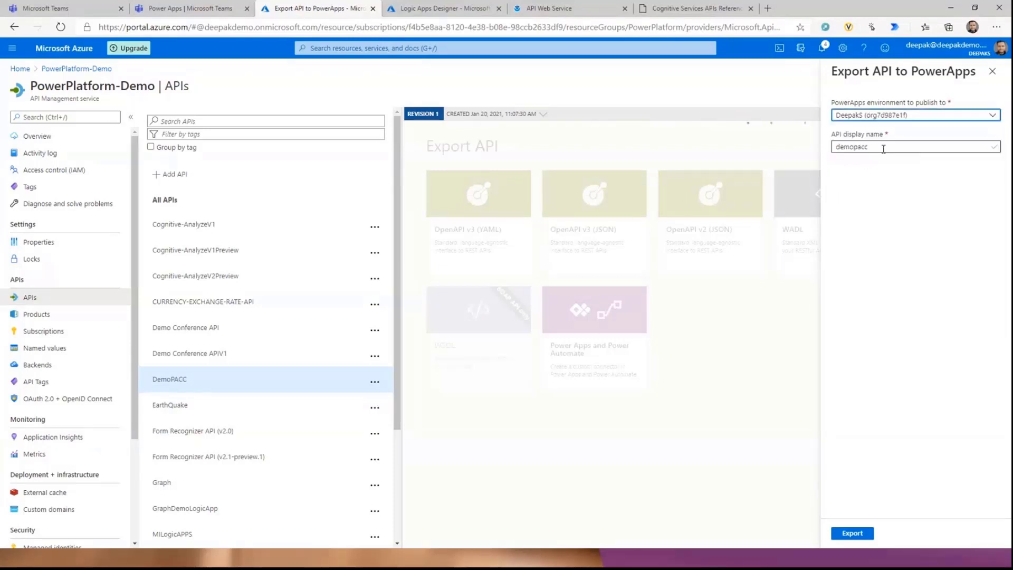
click(906, 146)
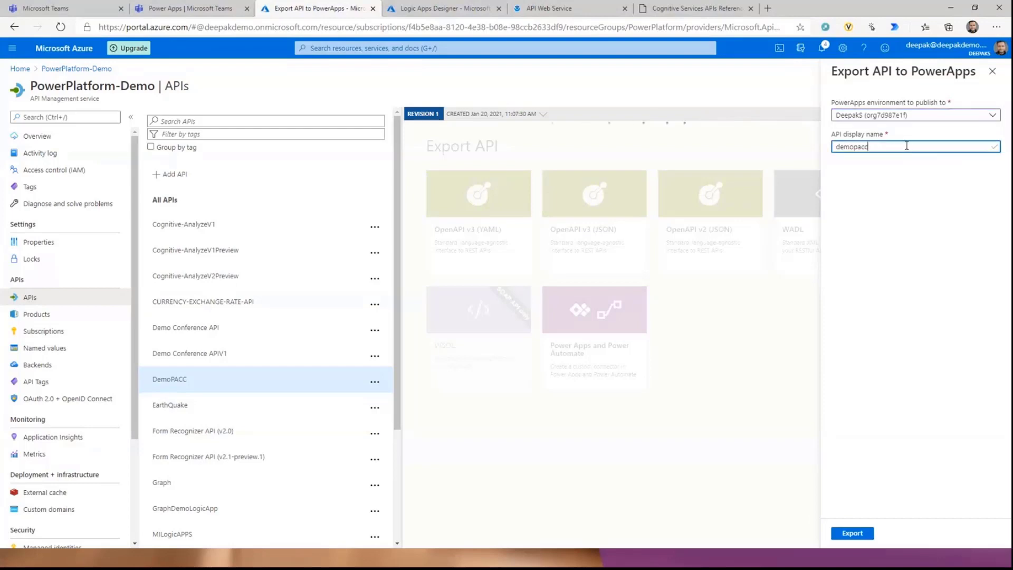
click(852, 534)
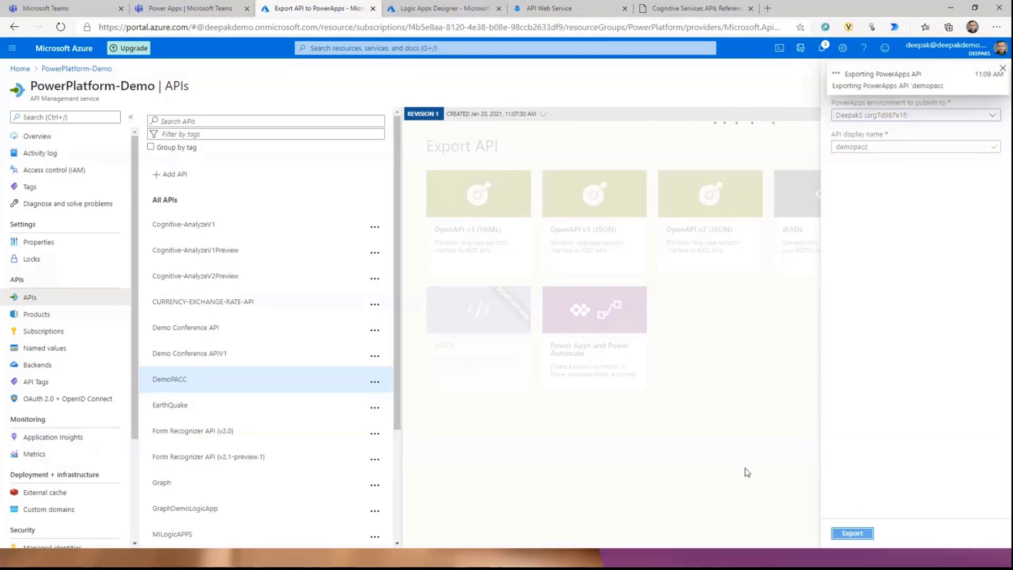
Open Power Automate at flow.microsoft.com in a new browser tab.
click(767, 9)
text(flow.microsoft.com/)
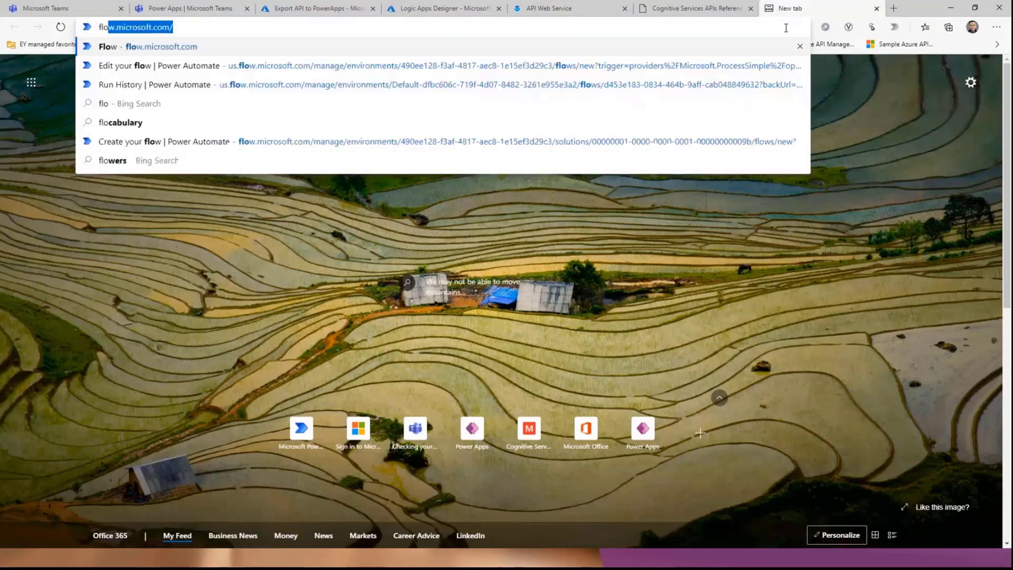
key(Return)
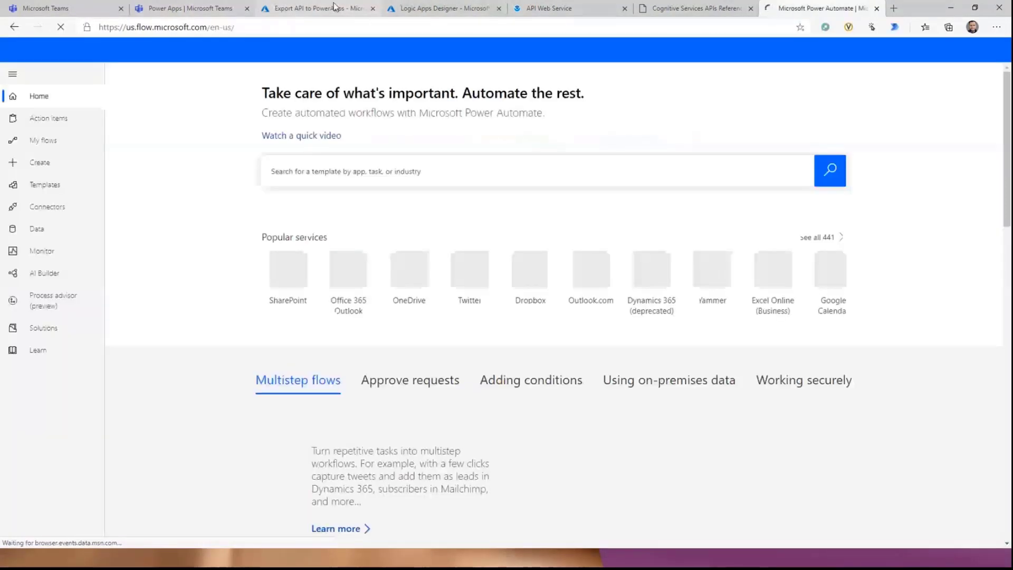
Return to the PowerPlatform-Demo service in the Azure portal and check the notifications for the demopacc export.
click(334, 7)
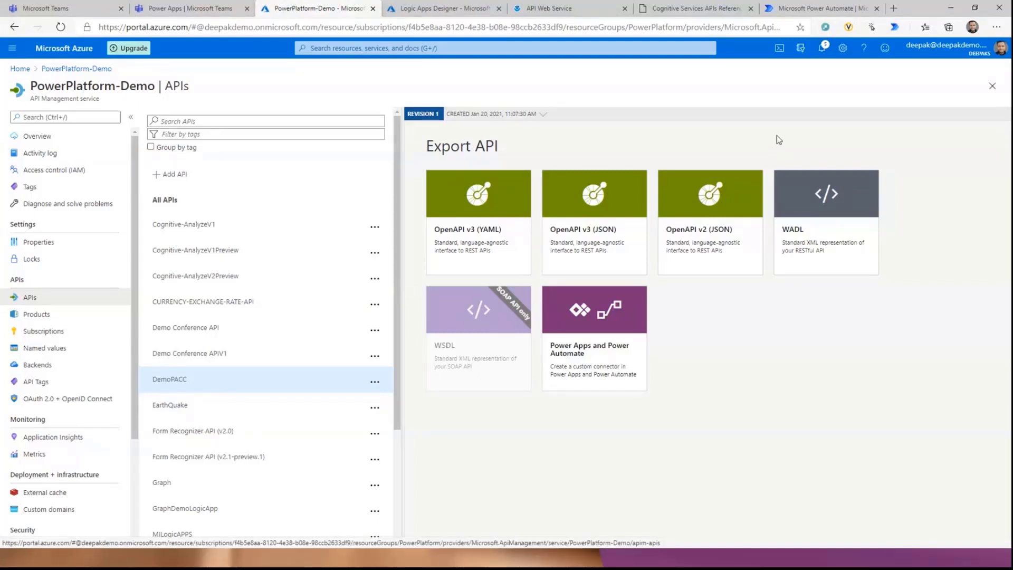
click(821, 49)
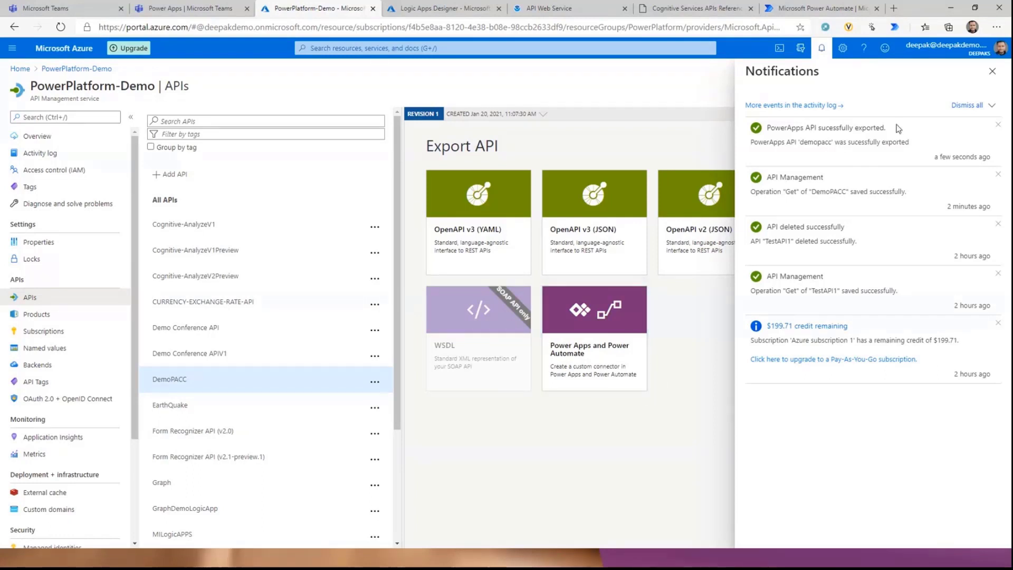
click(992, 71)
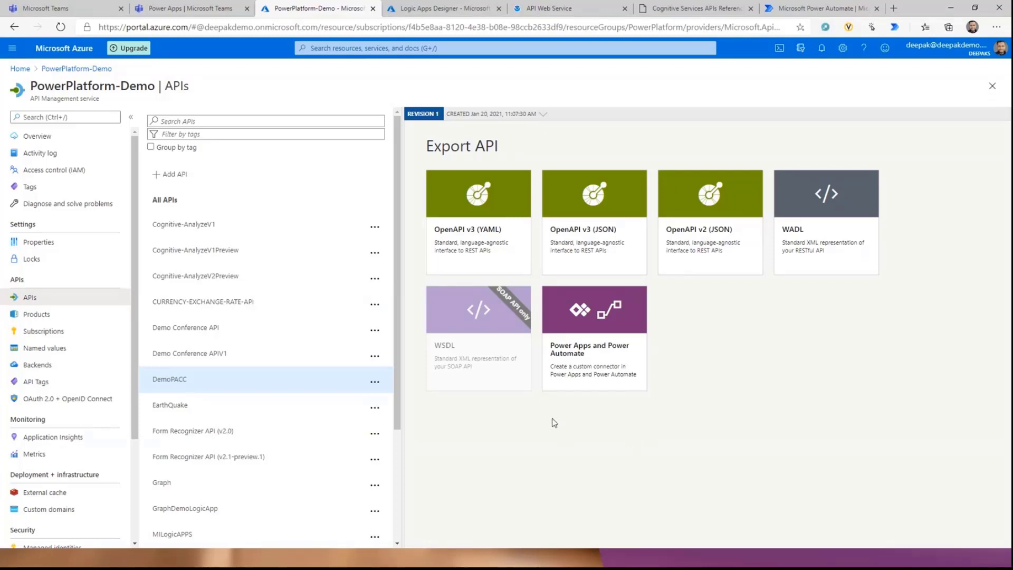
click(805, 12)
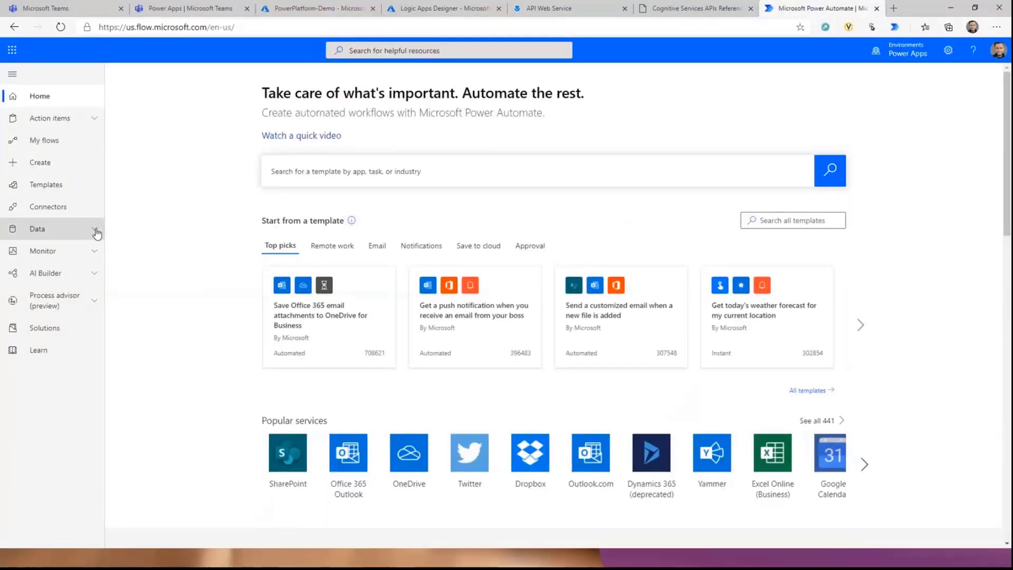
click(676, 12)
click(453, 13)
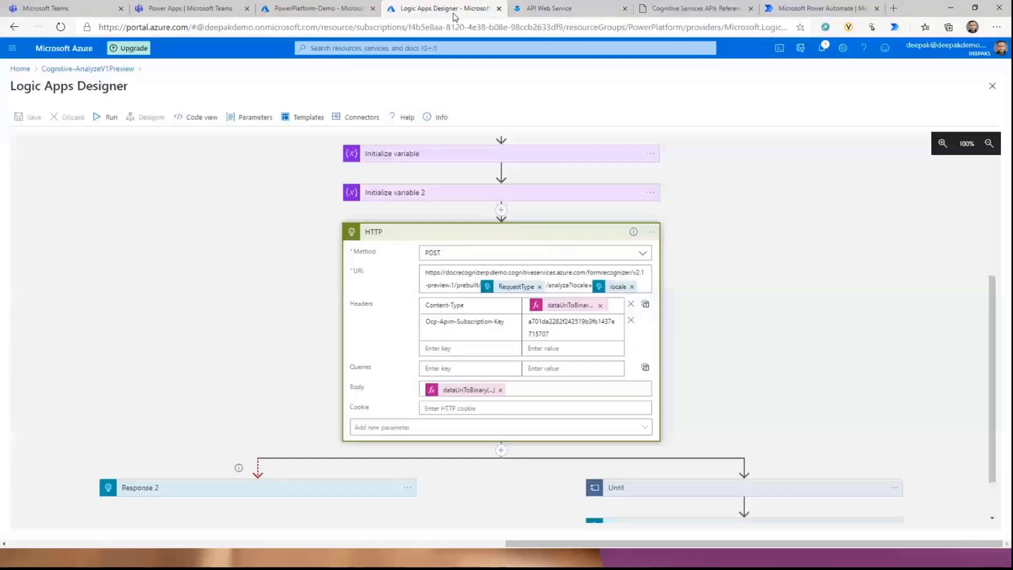
Inspect the request-invoke operation of the Cognitive-AnalyzeV1Preview API and open the API's definitions.
click(324, 10)
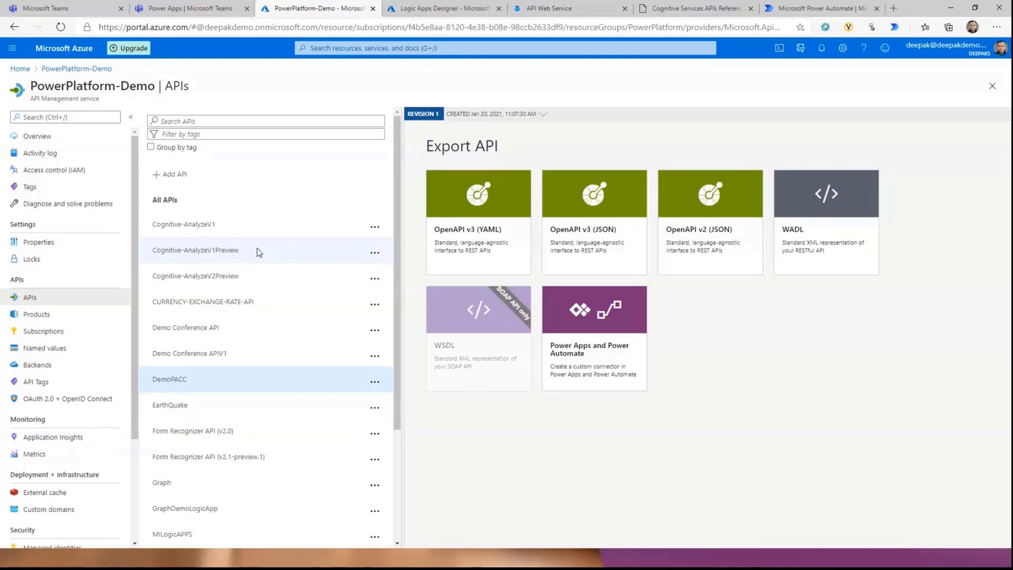
click(216, 252)
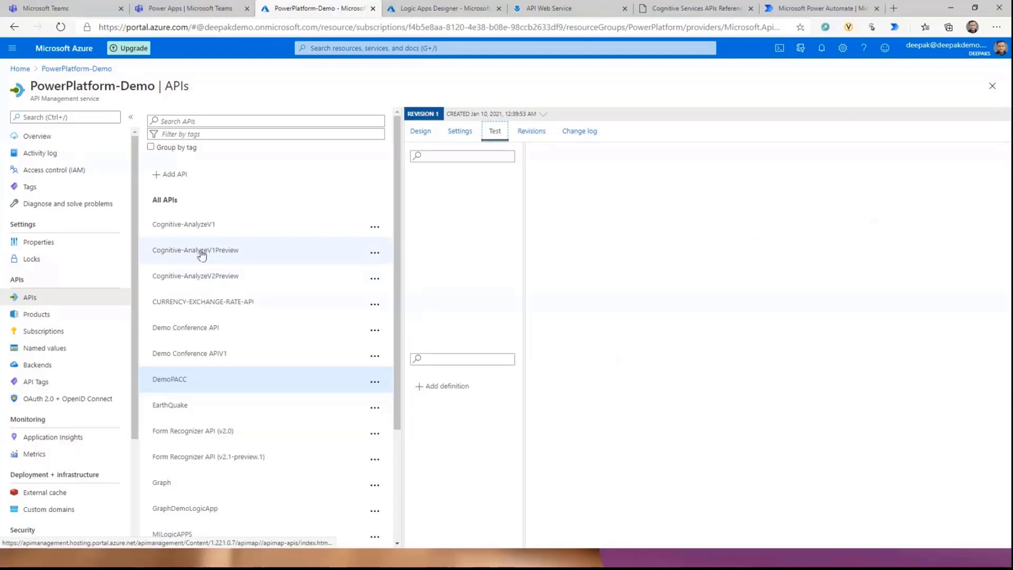
click(420, 131)
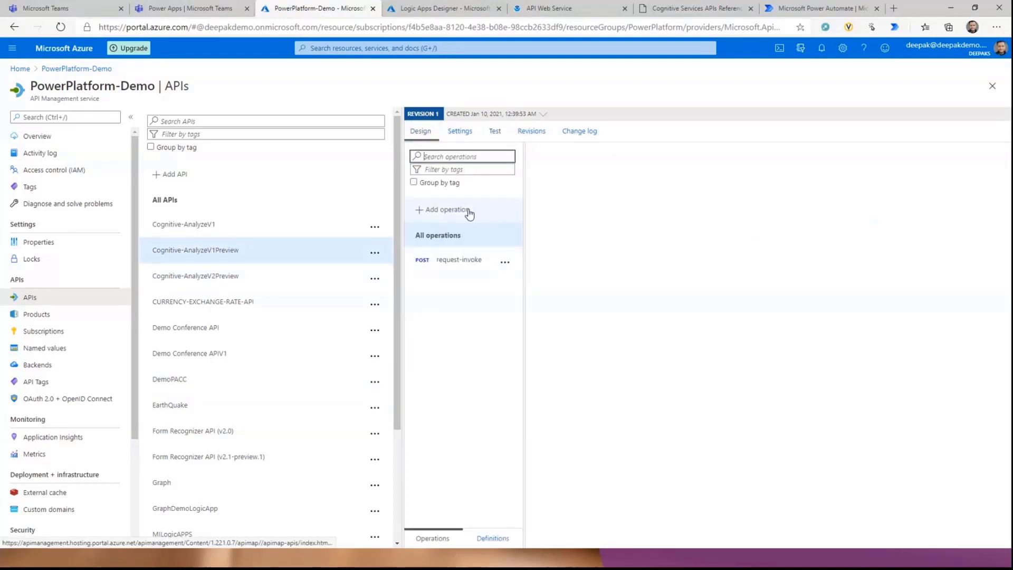
click(456, 261)
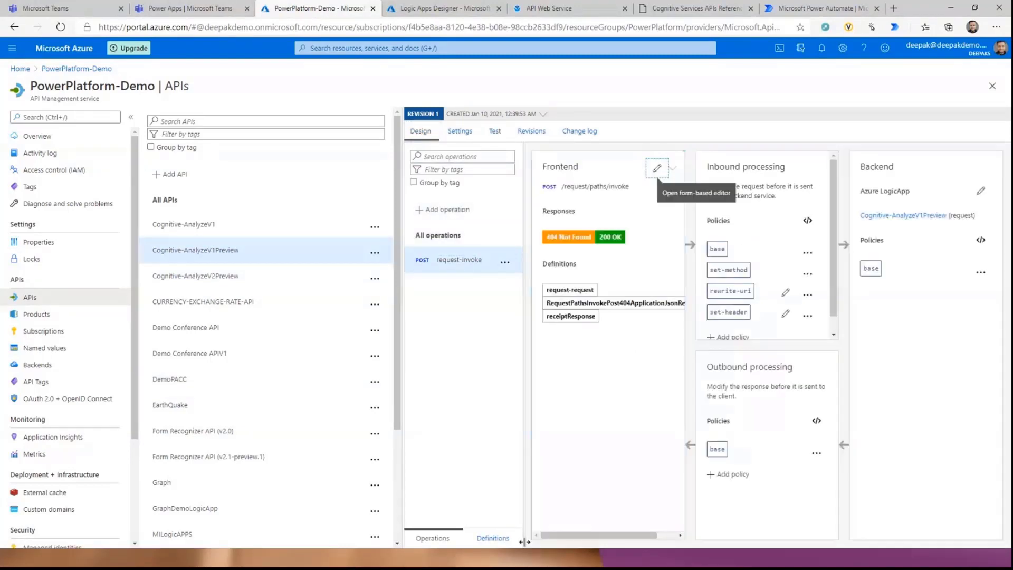
click(487, 538)
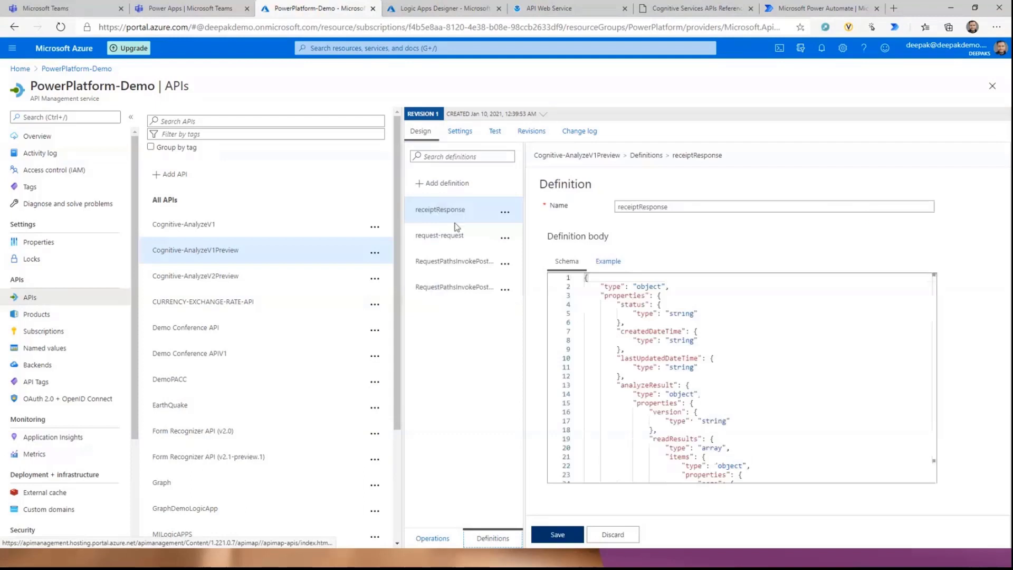
View the blank form for a new definition without creating one, and examine the receiptResponse schema, discarding any changes.
click(458, 185)
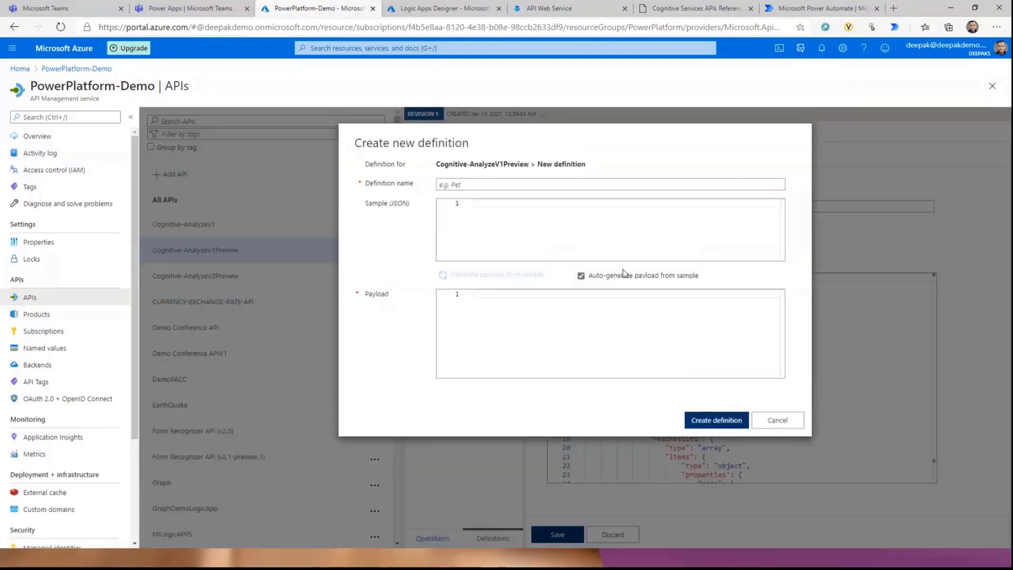
click(772, 421)
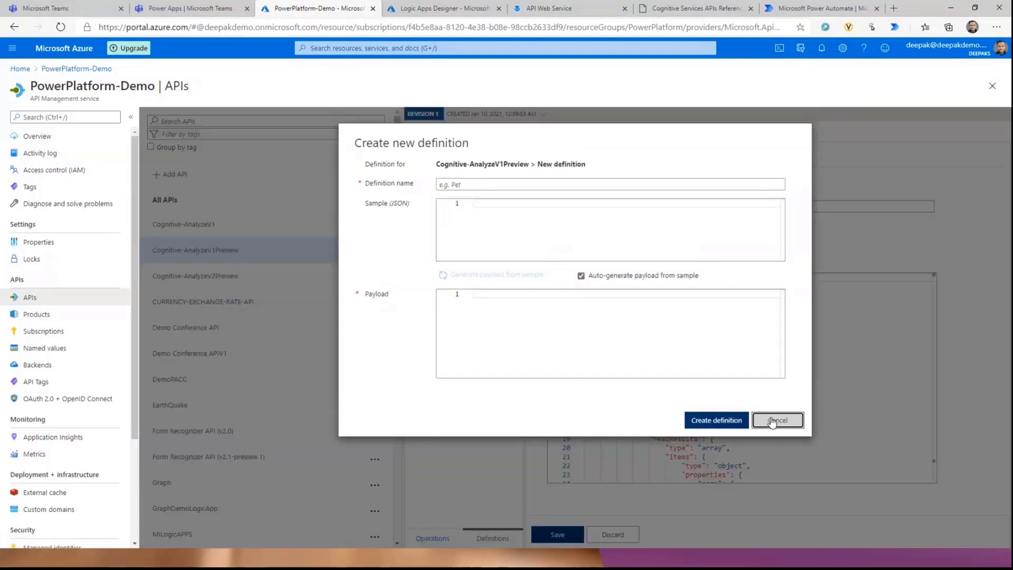
scroll(693, 421, down, 10)
scroll(693, 421, up, 6)
click(612, 535)
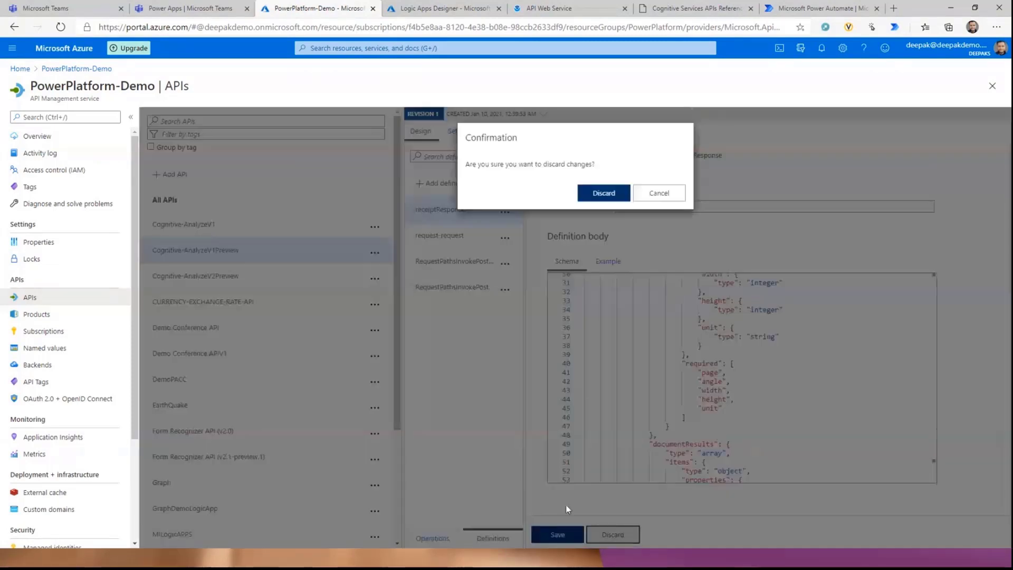
click(602, 193)
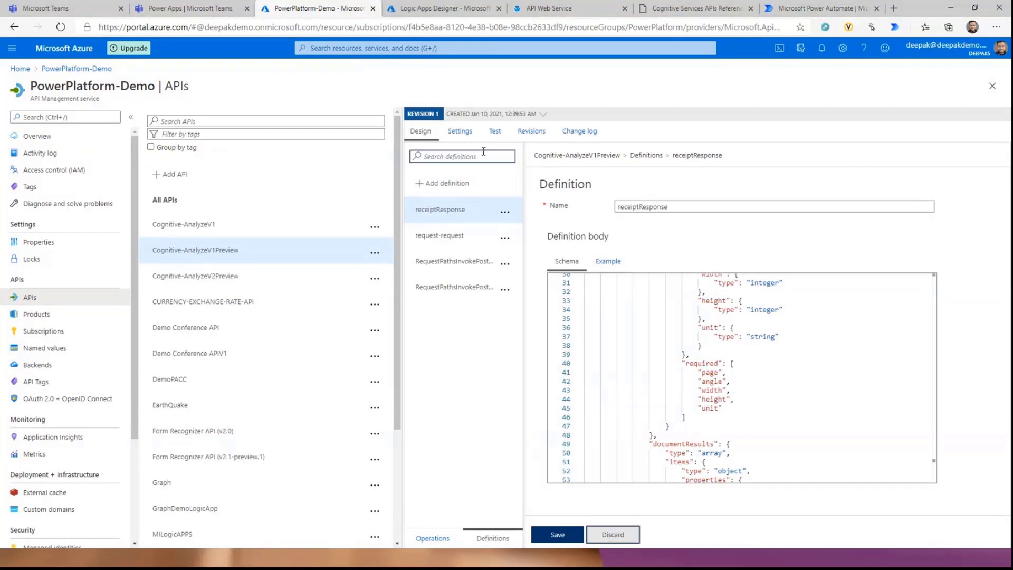
Check the general settings of Cognitive-AnalyzeV1Preview and go back to its operations in the design view.
click(459, 131)
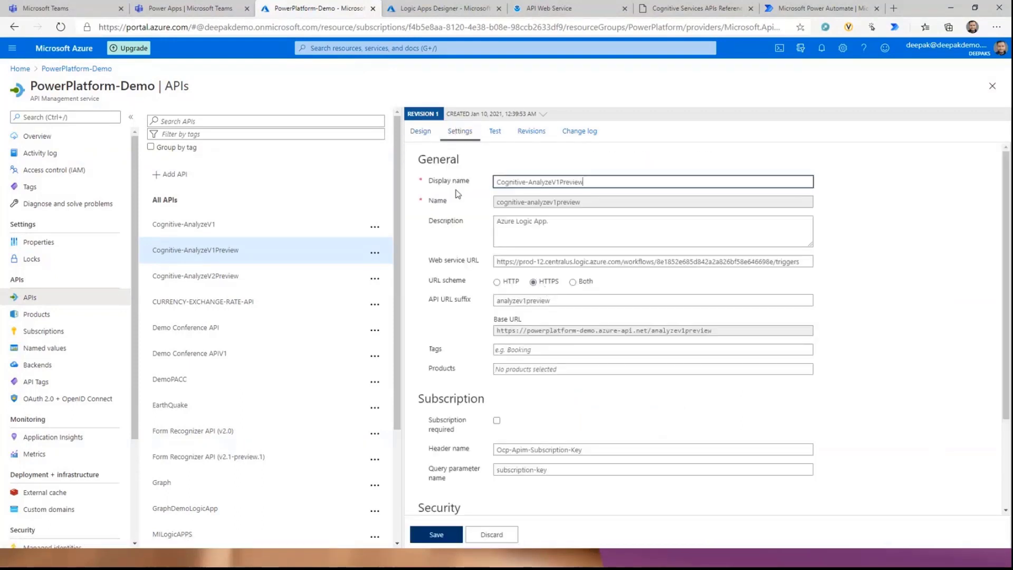
click(420, 135)
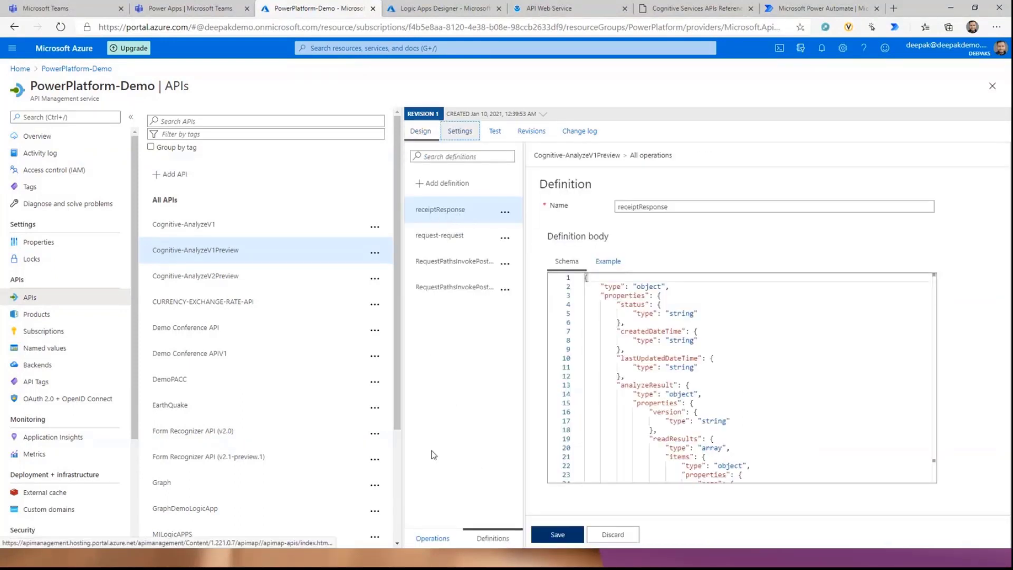
click(426, 542)
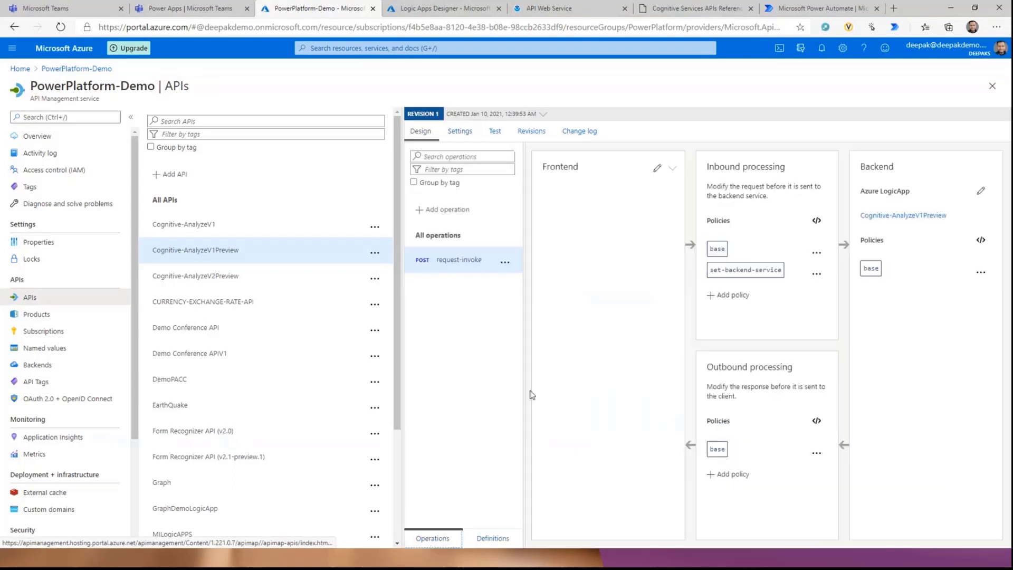
Switch to Power Automate and change to the non-default environment that the demopacc connector was exported to.
click(820, 8)
click(907, 50)
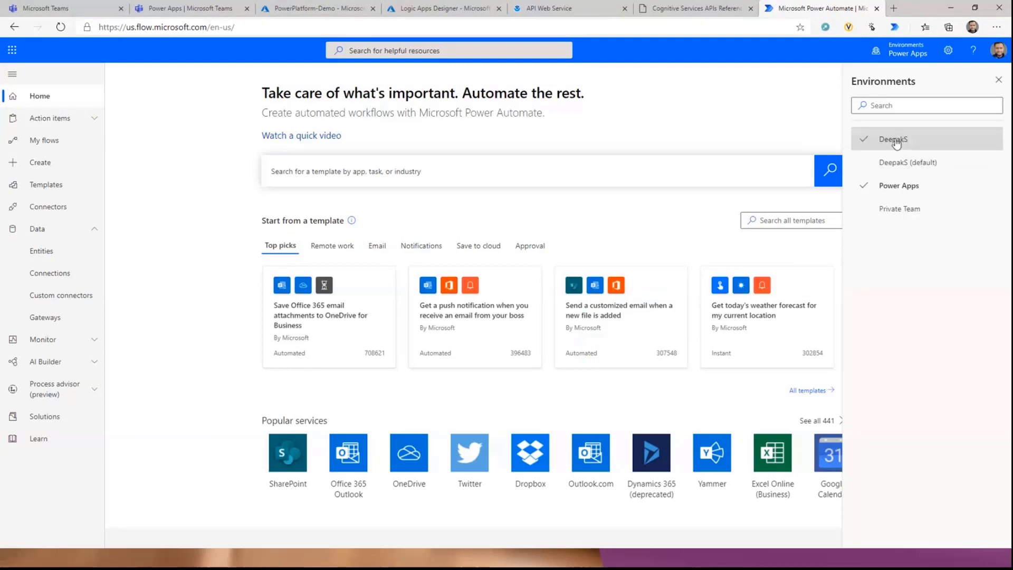
click(895, 142)
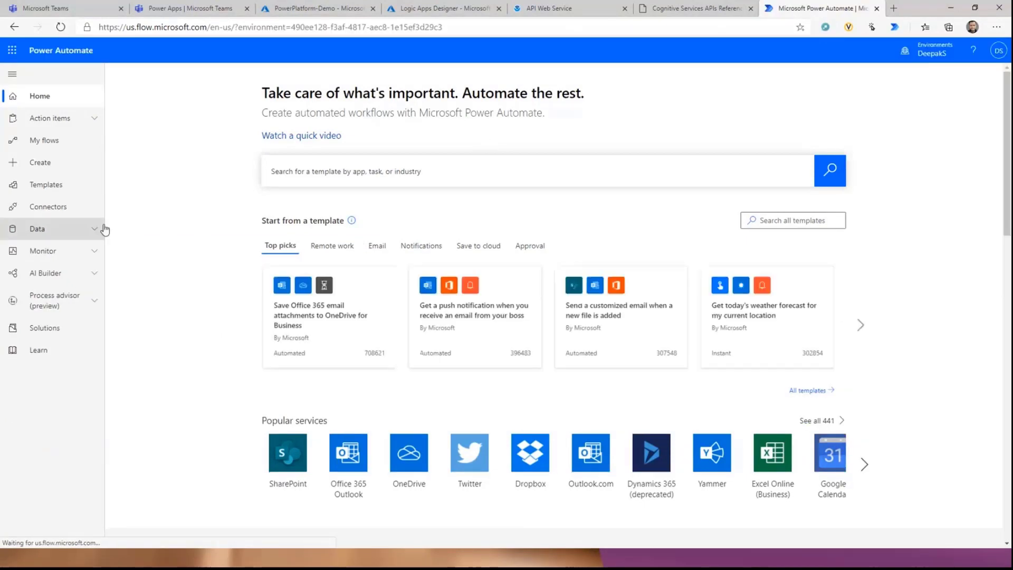
Find demopacc among the environment's custom connectors and open it for editing.
click(103, 229)
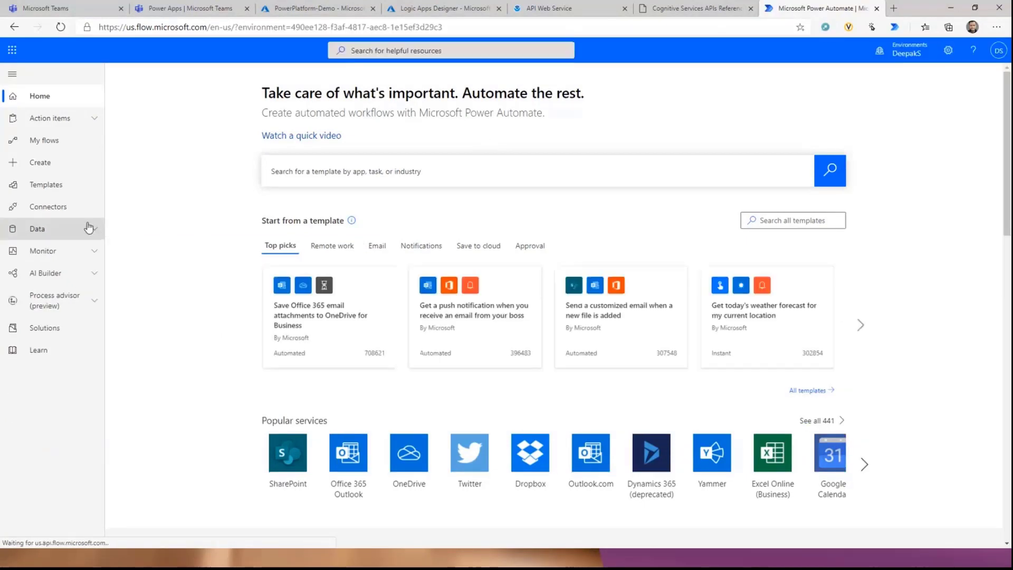
click(84, 302)
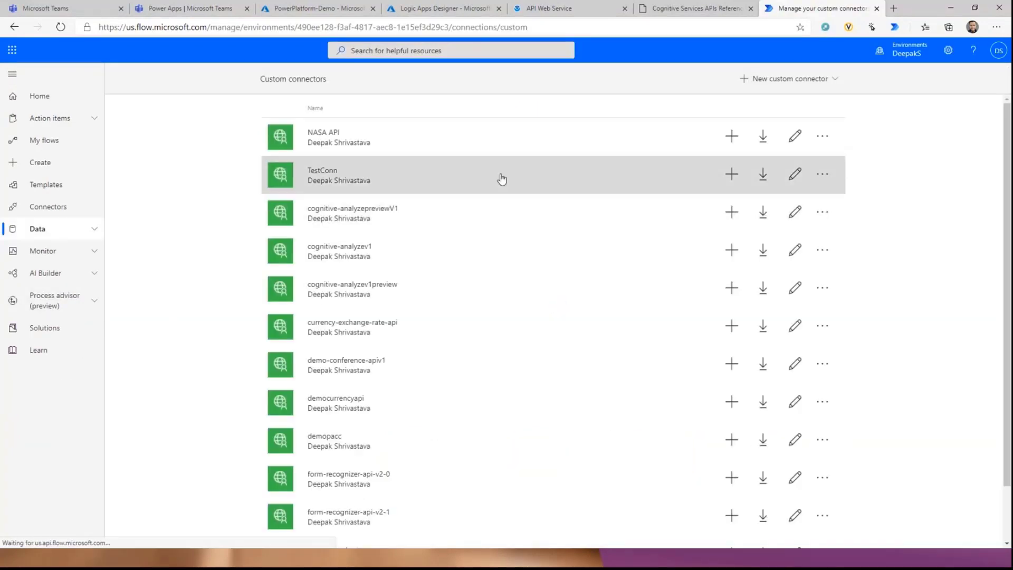
scroll(522, 218, down, 1)
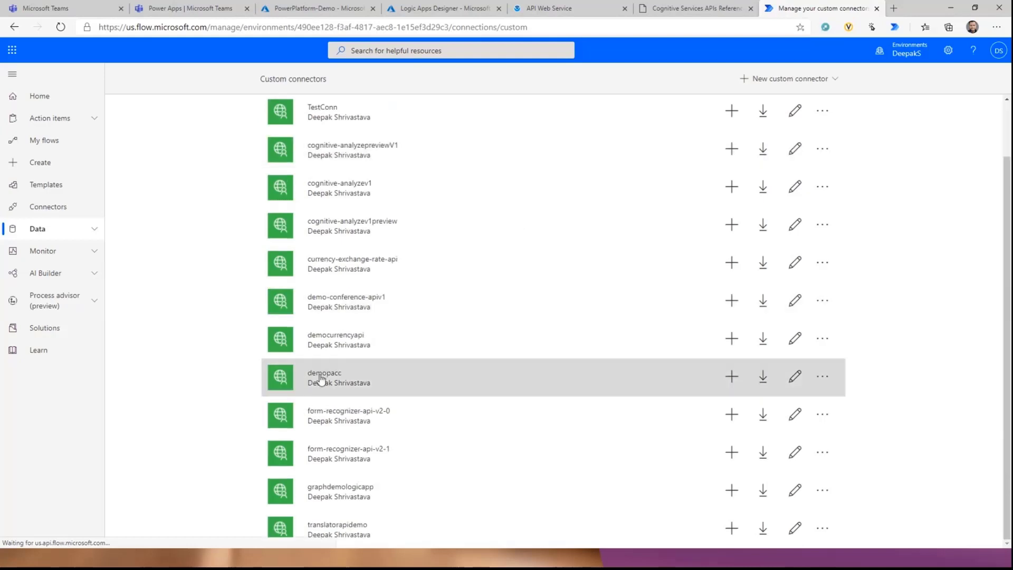
click(795, 377)
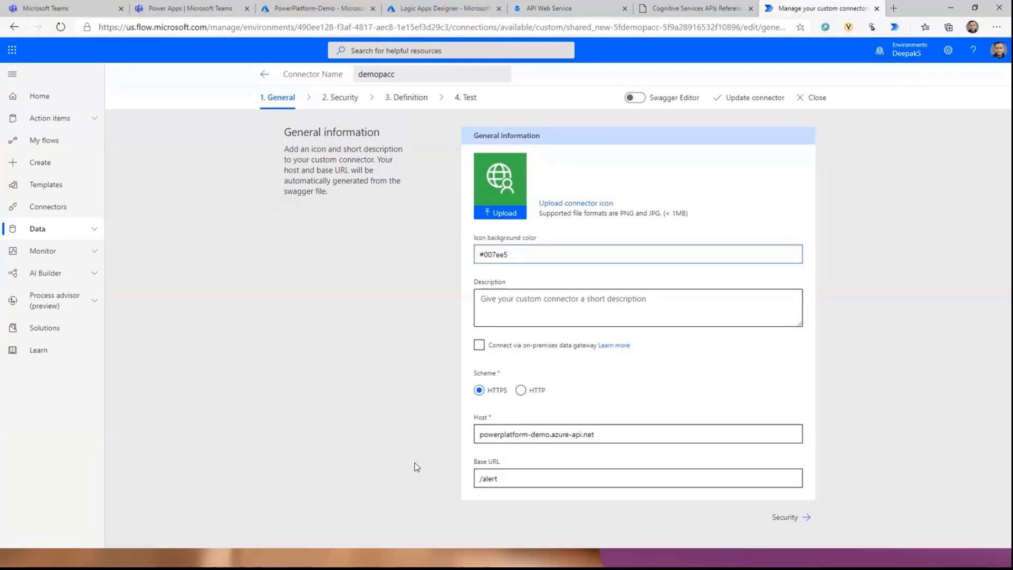
Review the demopacc connector's host, and the general information, request URL and area query parameter of its get action.
drag(602, 433, 470, 435)
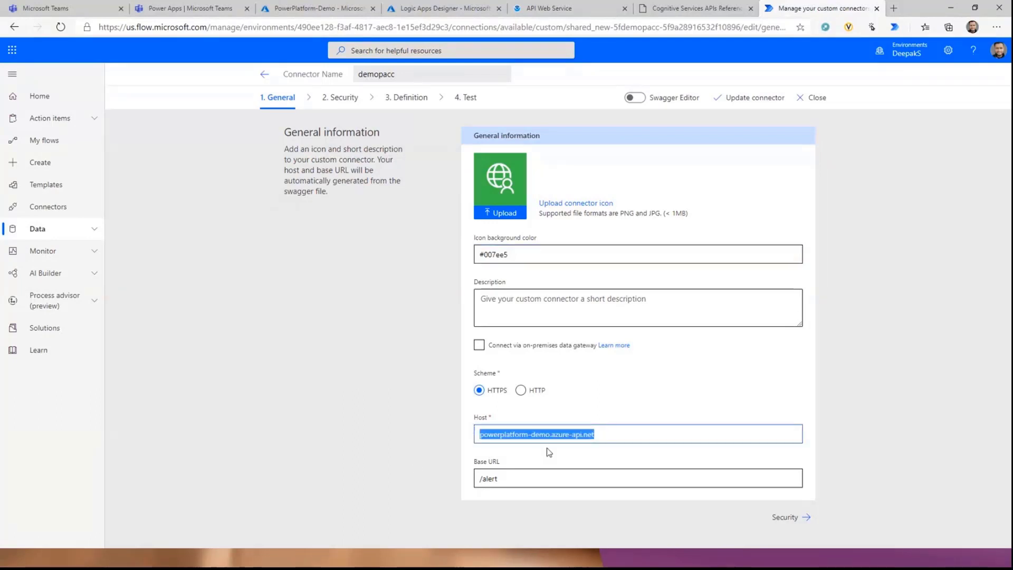
click(399, 98)
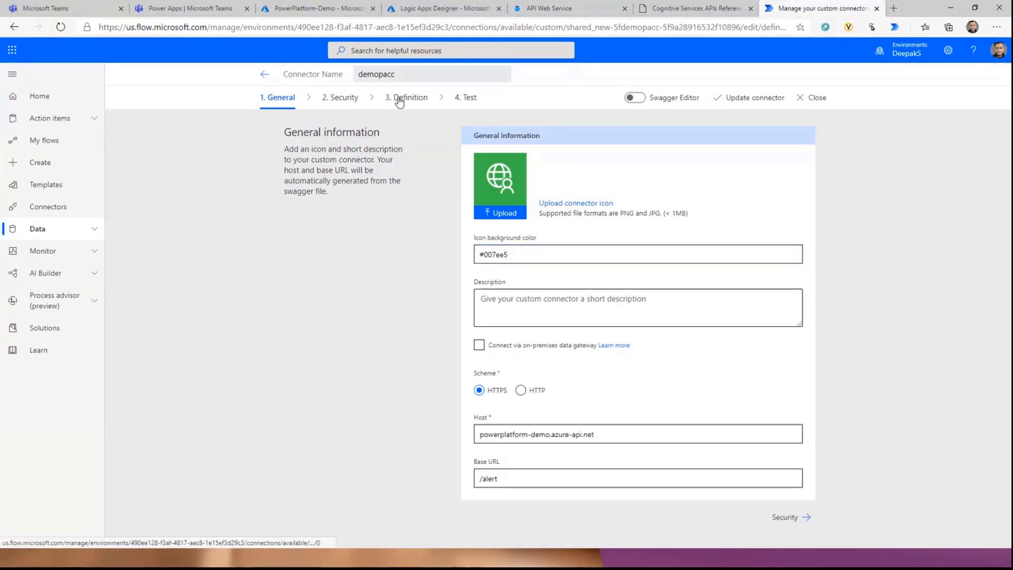
scroll(581, 330, down, 4)
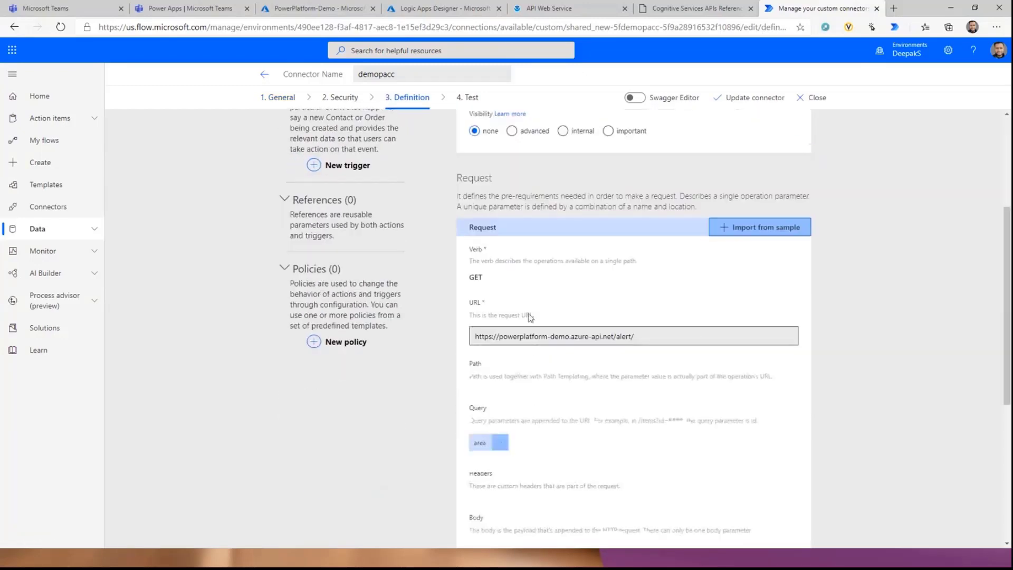
mouse_move(635, 336)
mouse_down()
mouse_move(452, 334)
mouse_move(646, 340)
mouse_up()
click(452, 333)
scroll(684, 396, down, 3)
scroll(286, 289, up, 15)
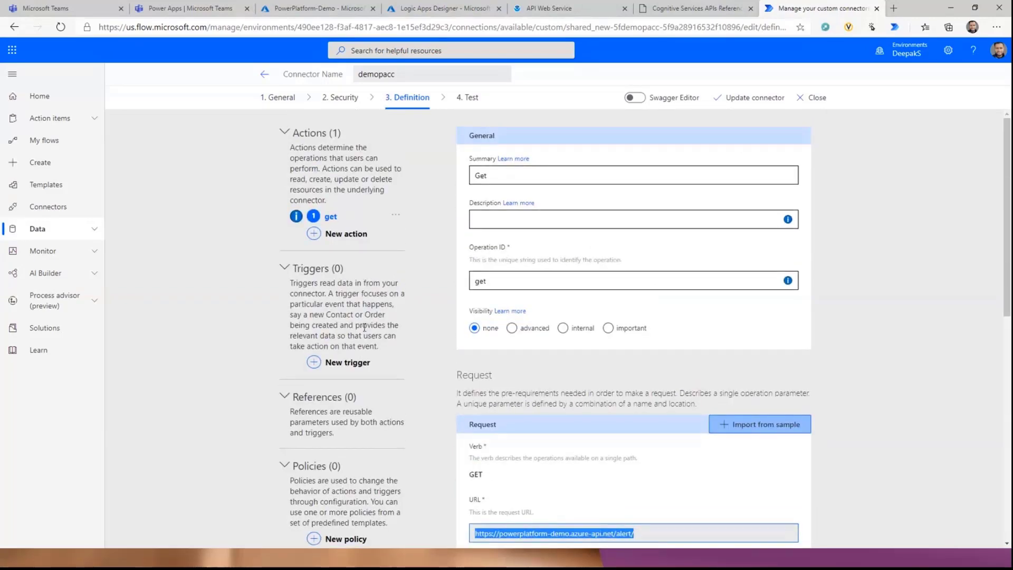
scroll(573, 385, down, 4)
click(581, 337)
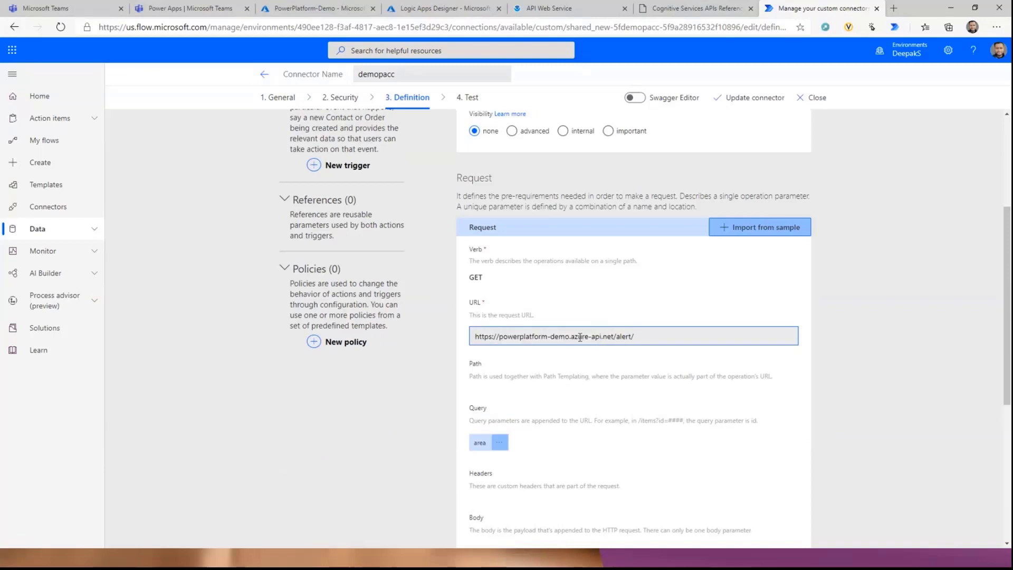
scroll(545, 417, up, 5)
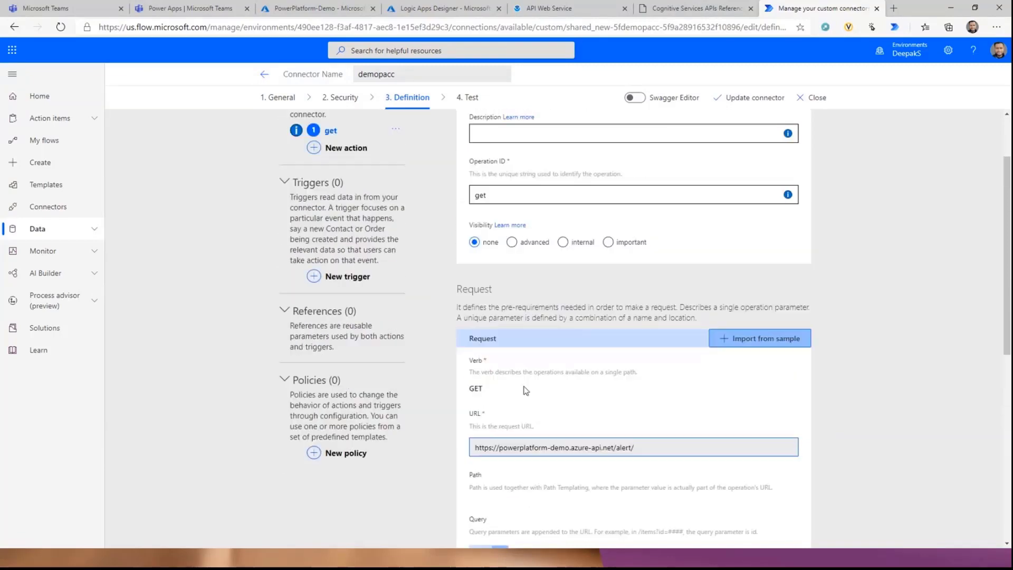
Set the area parameter to TX in the connector's test for the get operation.
click(465, 97)
click(514, 309)
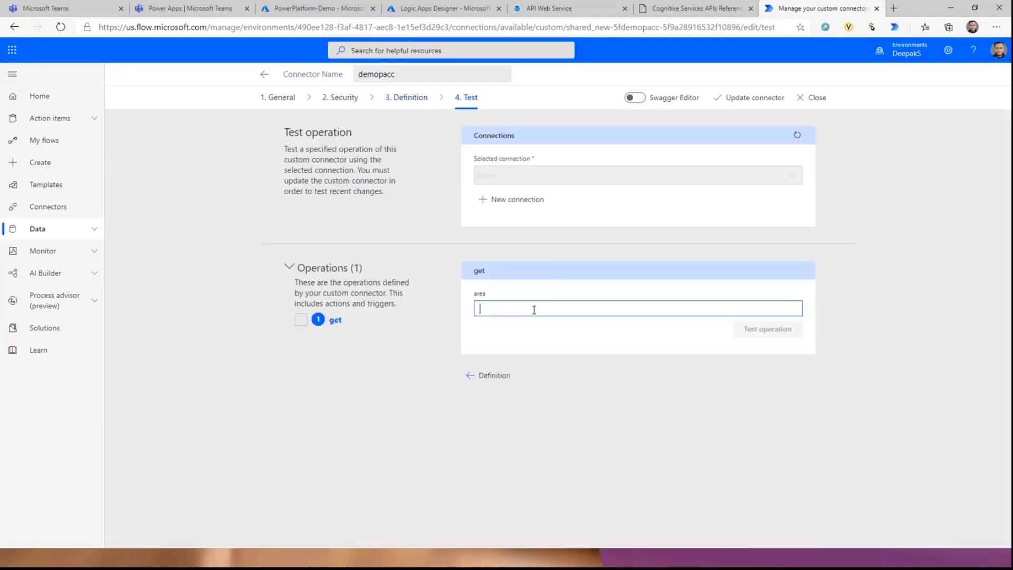
text(TX)
Return to the PowerPlatform-Demo service in the Azure portal and look through its list of APIs.
click(94, 232)
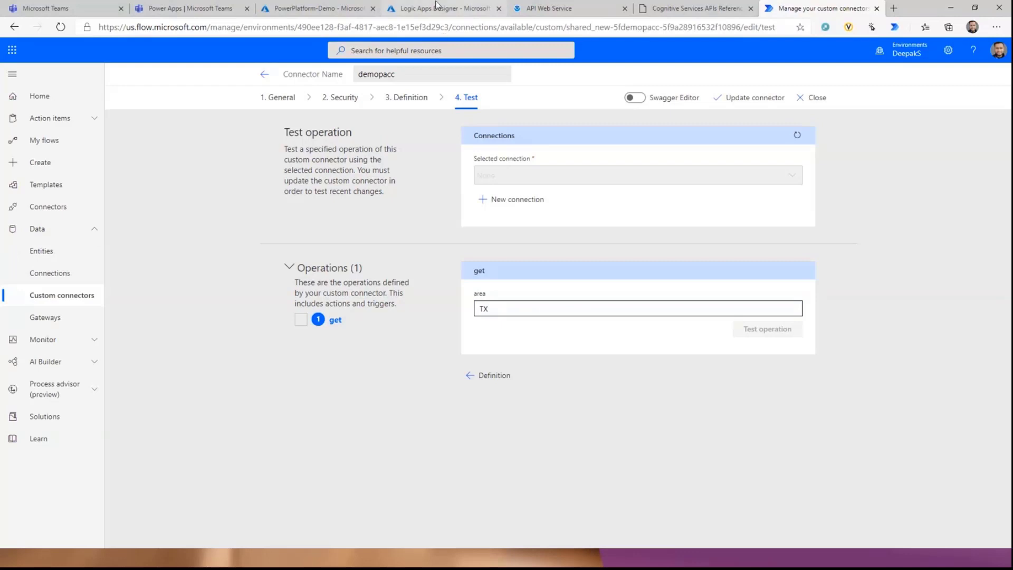
click(346, 11)
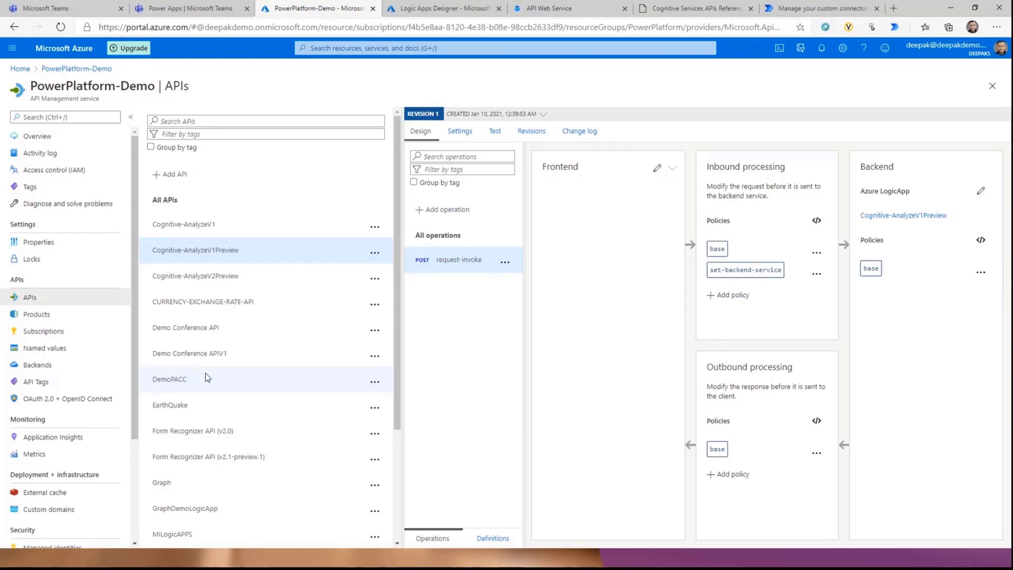
scroll(285, 451, down, 3)
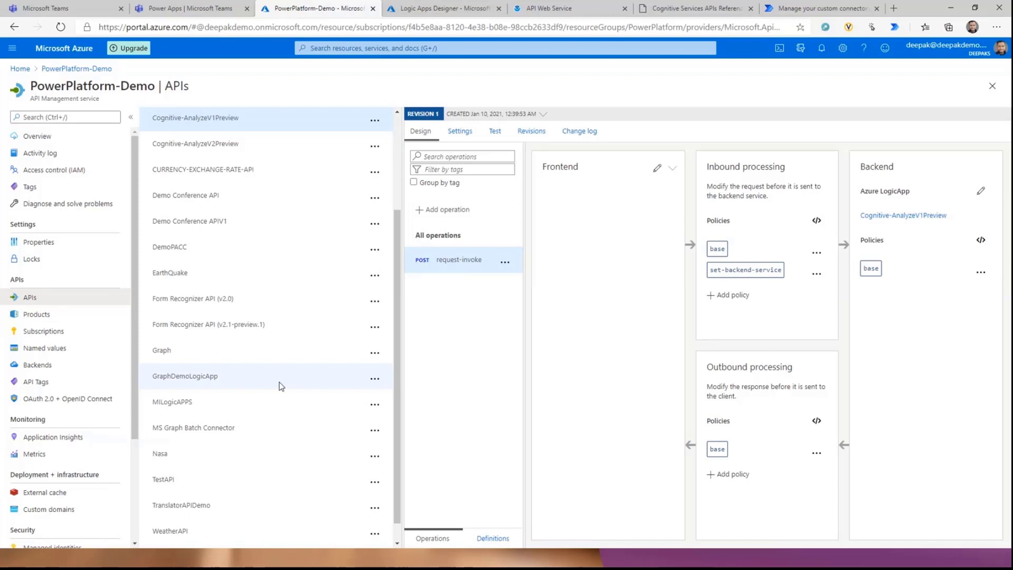
Look over the remaining APIs in the service's list and the Power Apps home page in Teams.
scroll(280, 382, down, 1)
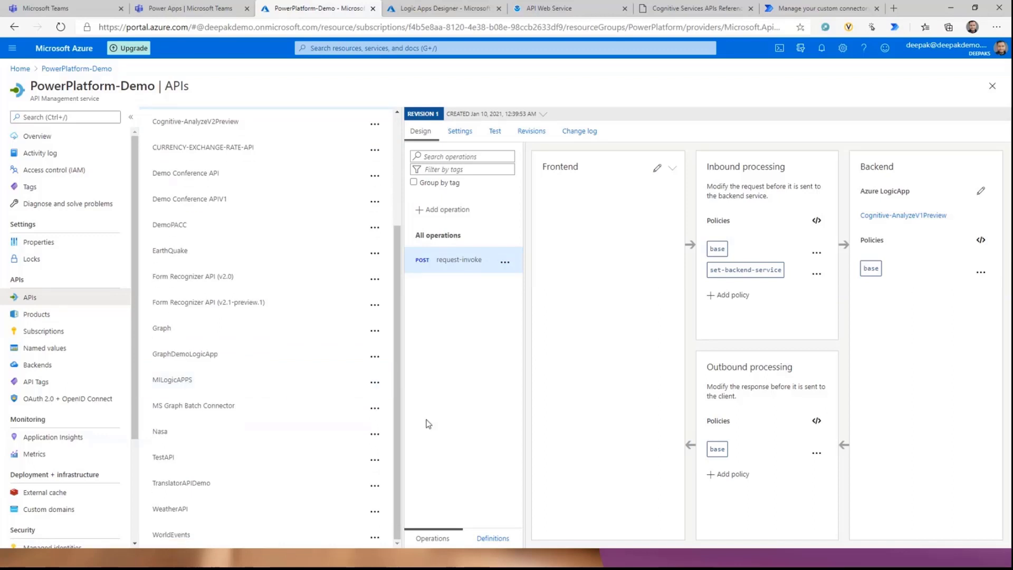
scroll(316, 401, up, 3)
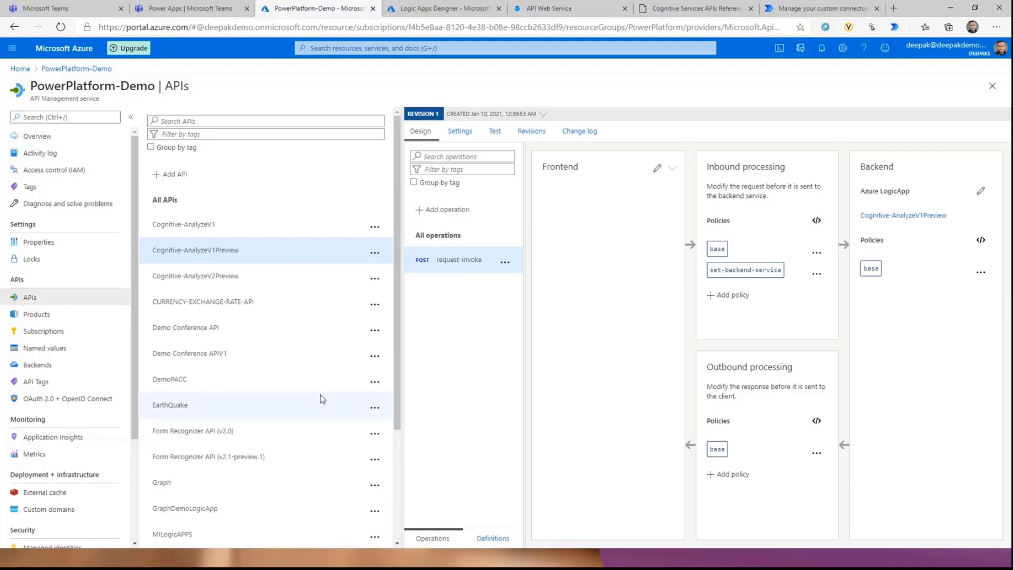
click(191, 9)
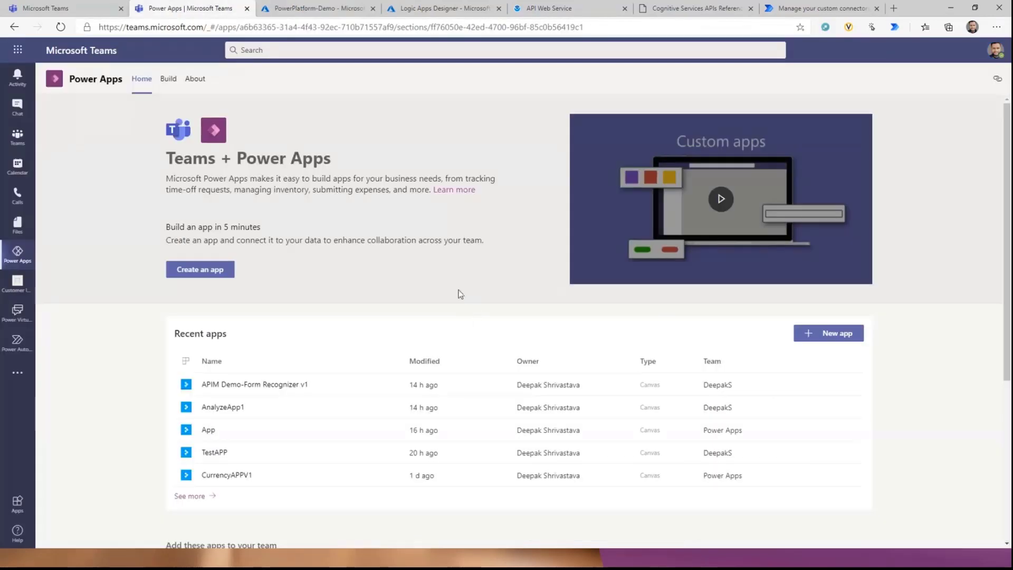
Review the Form Recognizer API (v2.1-preview.2) reference, expanding its Custom Form and Custom Form Model Management operations.
click(696, 8)
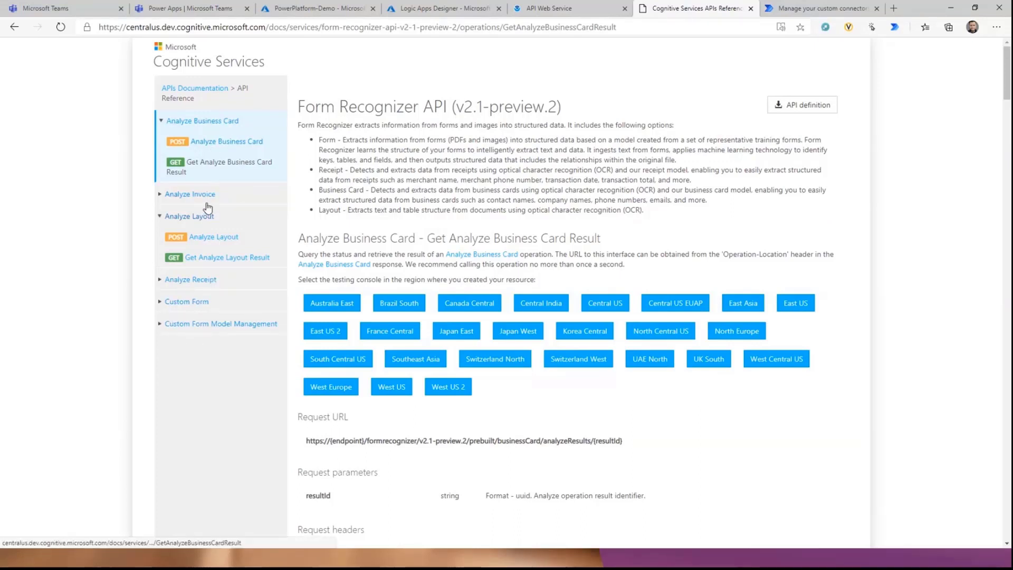
click(160, 303)
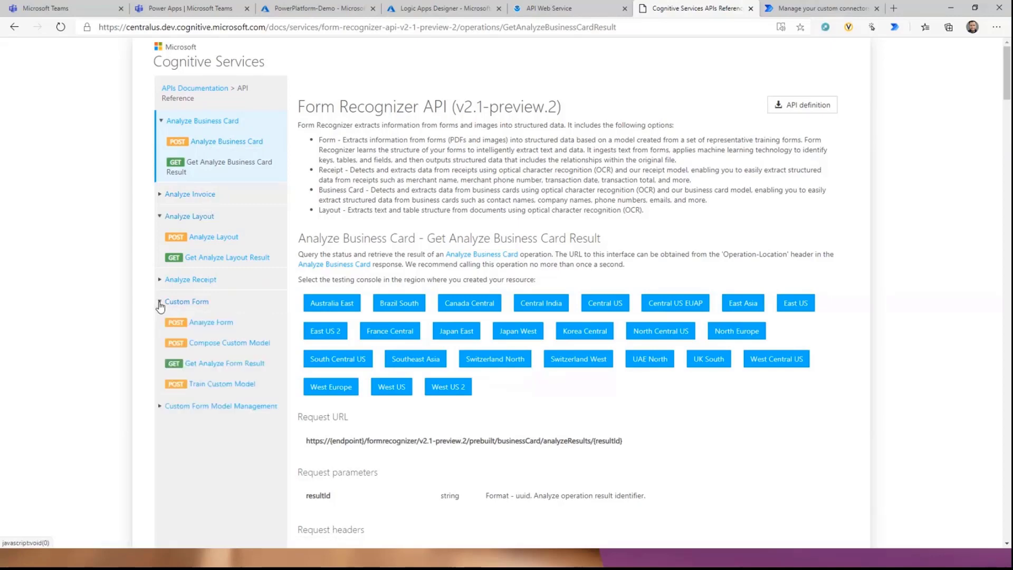
click(160, 407)
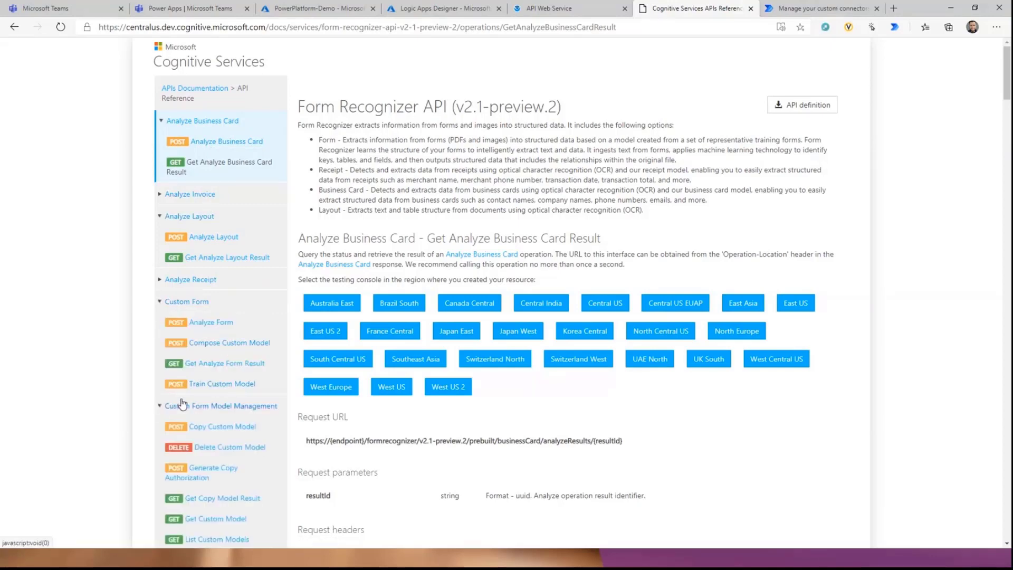
scroll(204, 371, down, 3)
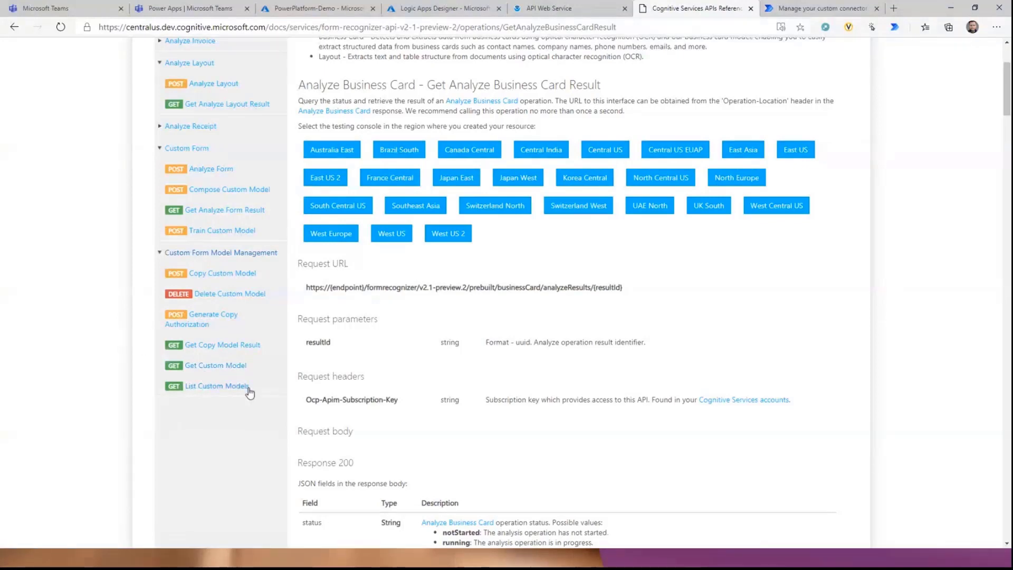
scroll(343, 412, up, 3)
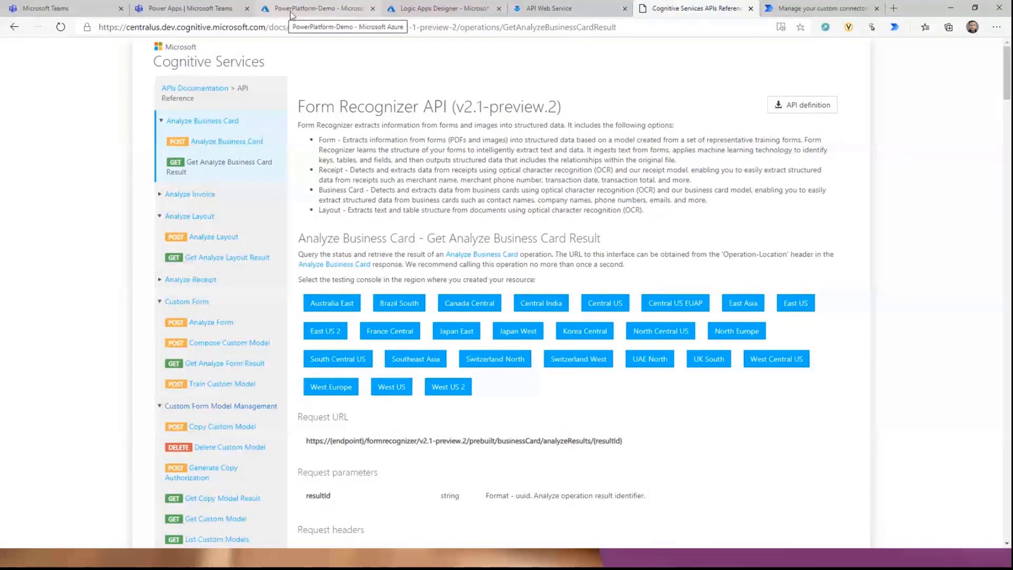
Return to the PowerPlatform-Demo service in the Azure portal and review its API list from Cognitive-AnalyzeV1 down to WorldEvents.
click(310, 13)
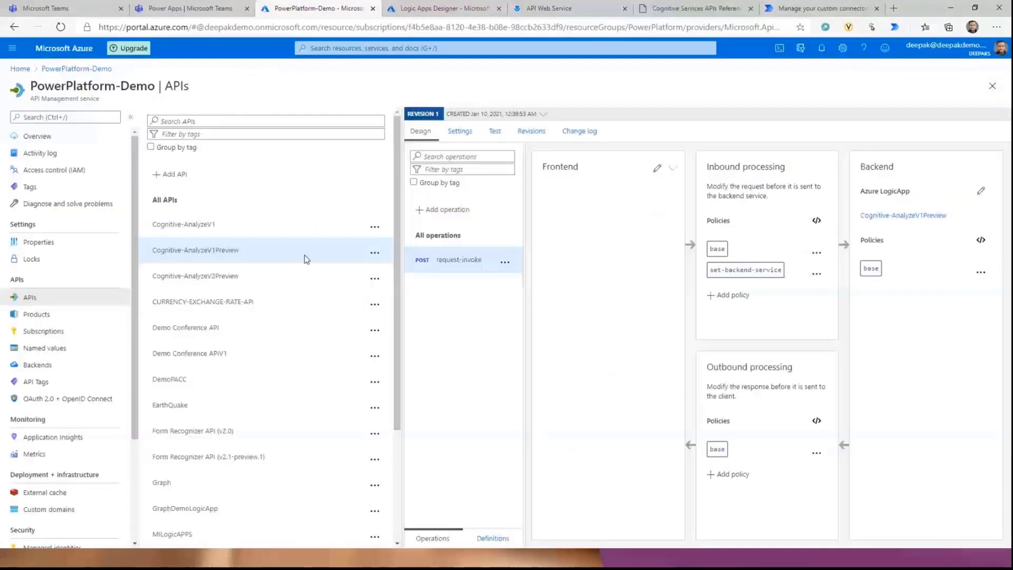
scroll(330, 306, down, 3)
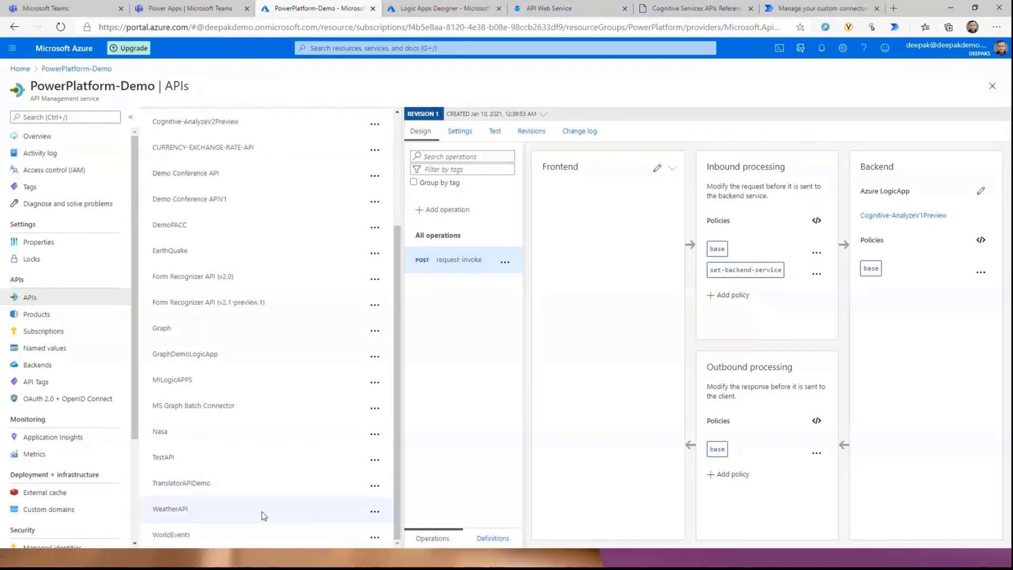
scroll(260, 514, up, 3)
scroll(286, 246, down, 3)
scroll(286, 246, up, 3)
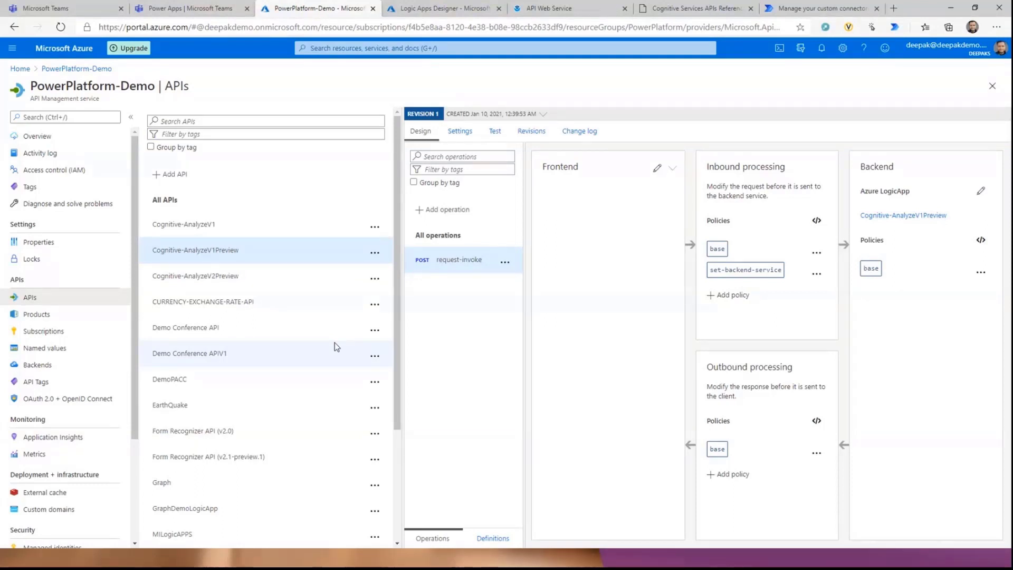
scroll(334, 346, down, 3)
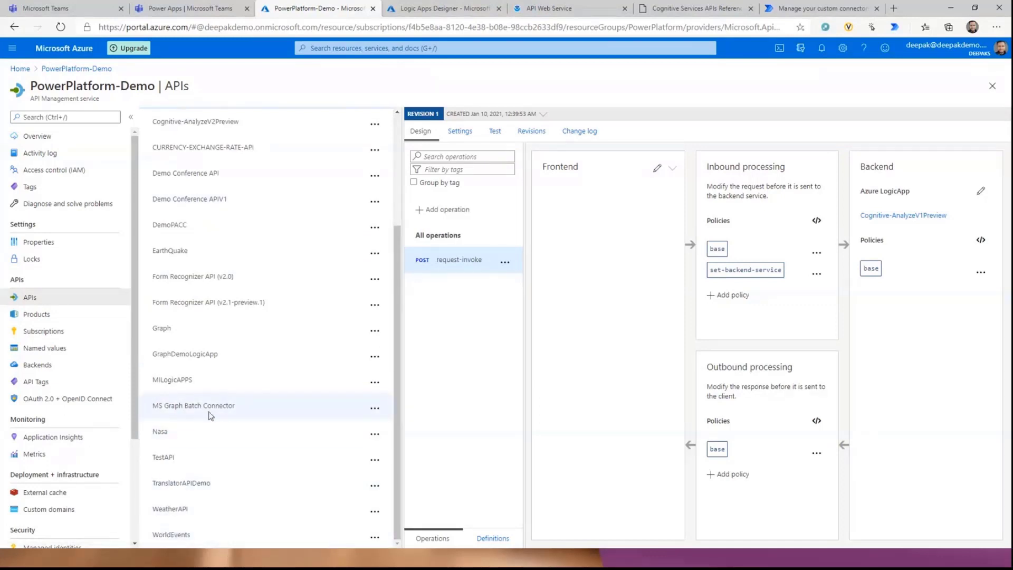
scroll(211, 316, up, 3)
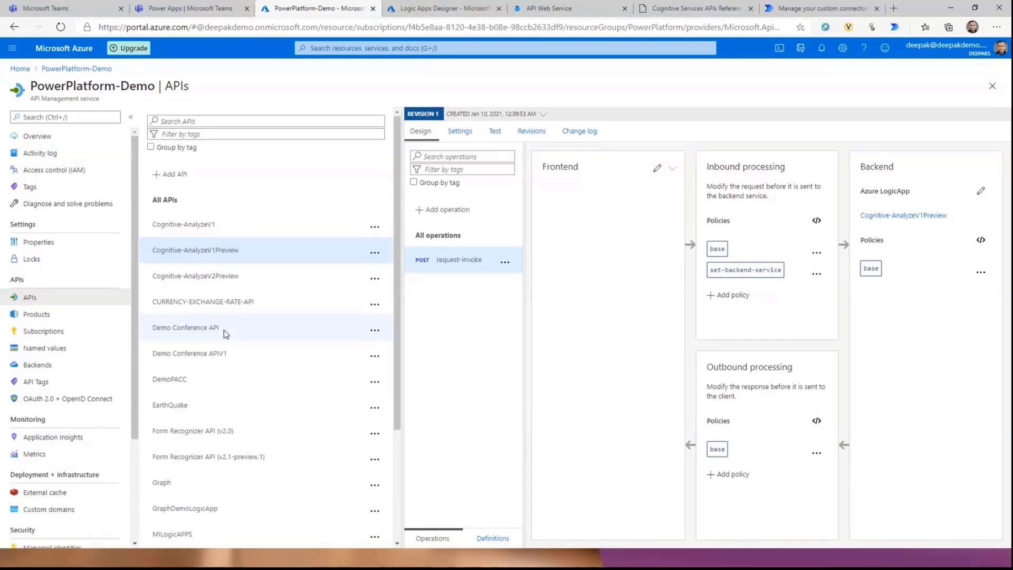
Switch to the Cognitive-AnalyzeV1Preview logic app's designer and collapse its HTTP action and HTTP request trigger to view the whole workflow.
click(179, 8)
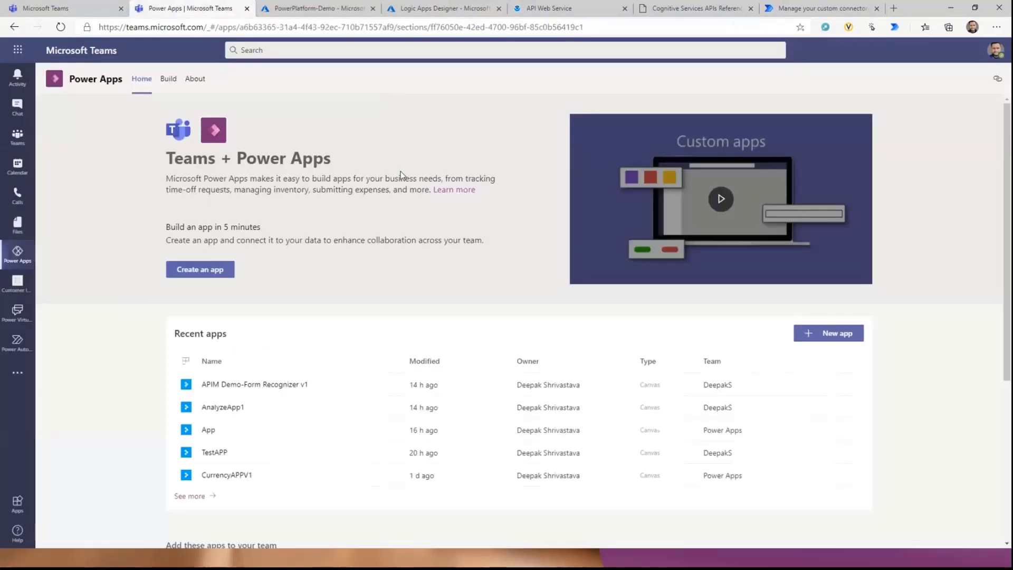
click(294, 7)
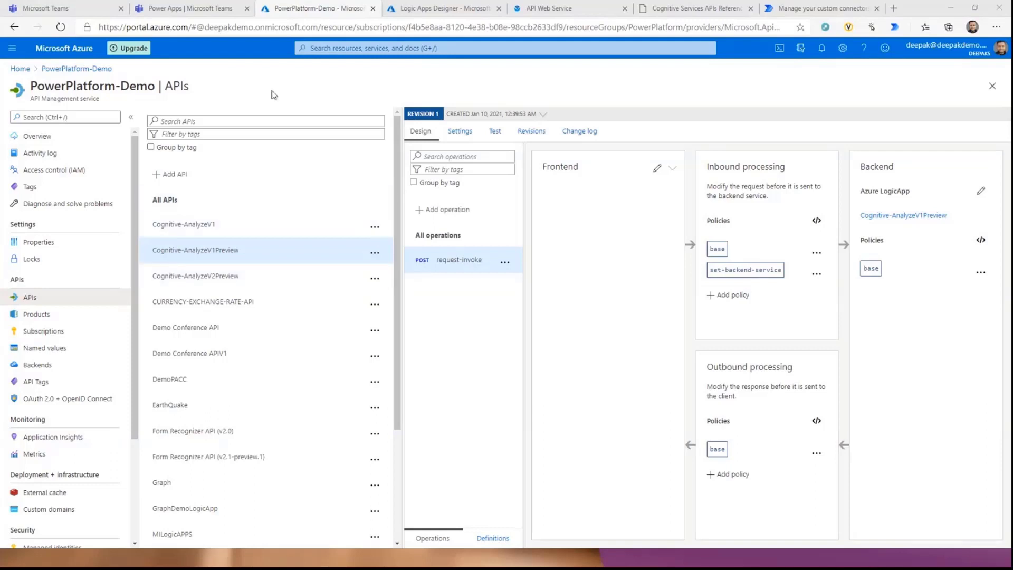
click(419, 8)
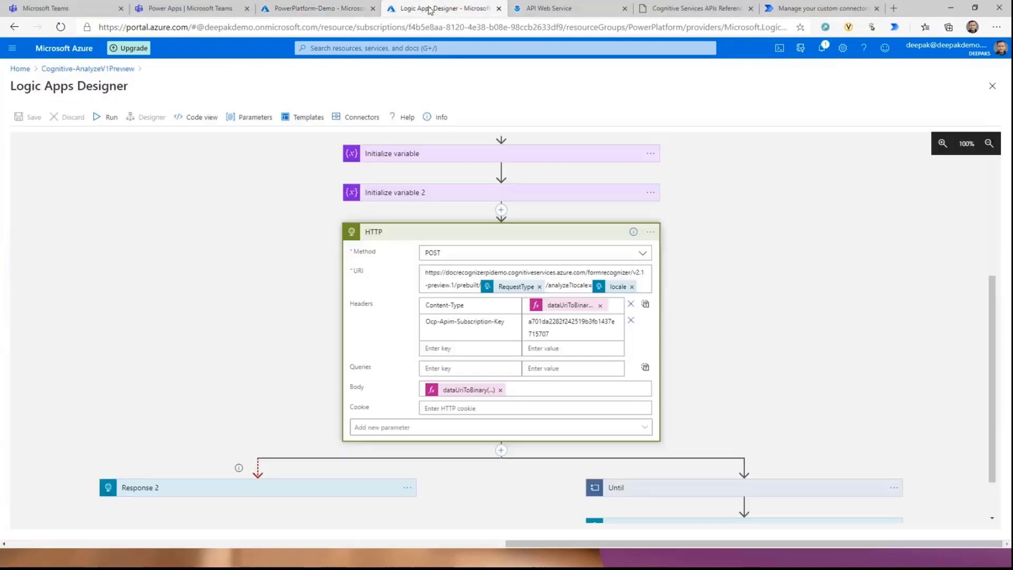
click(401, 232)
scroll(414, 301, up, 3)
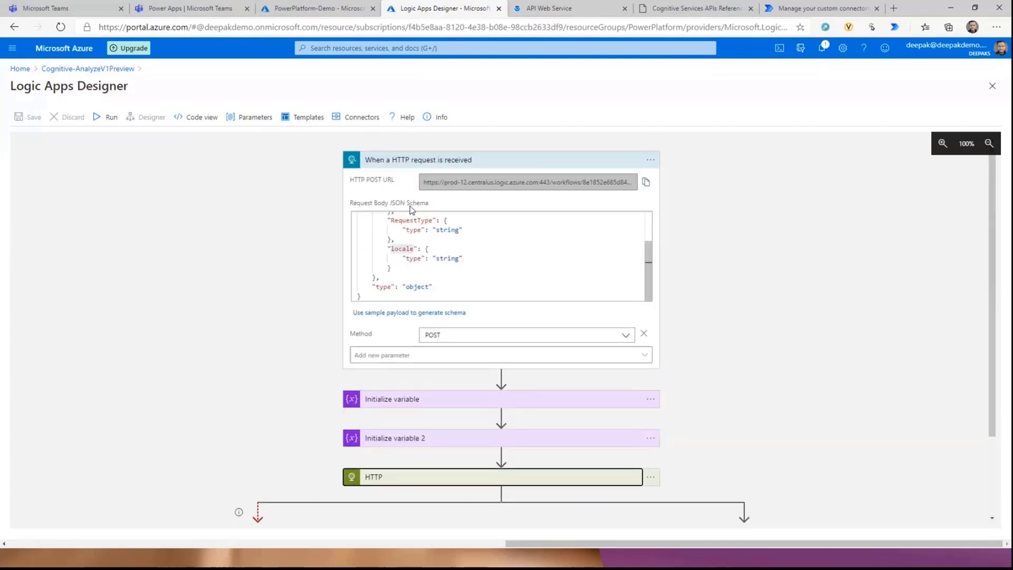
click(402, 160)
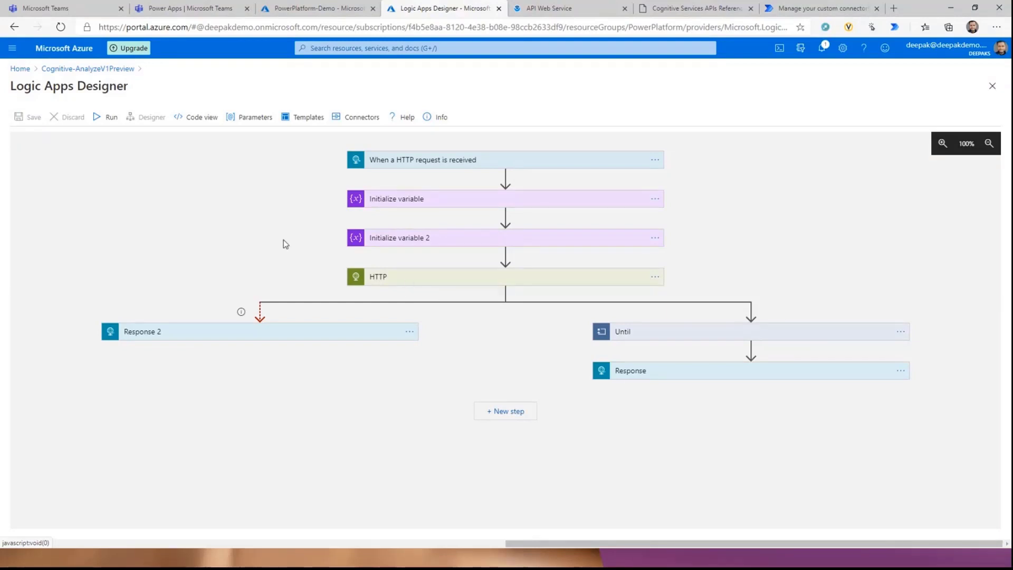
Revisit the service's API list, the Power Apps home page, the India Trip receipt app in Teams and the logic app's workflow.
click(289, 14)
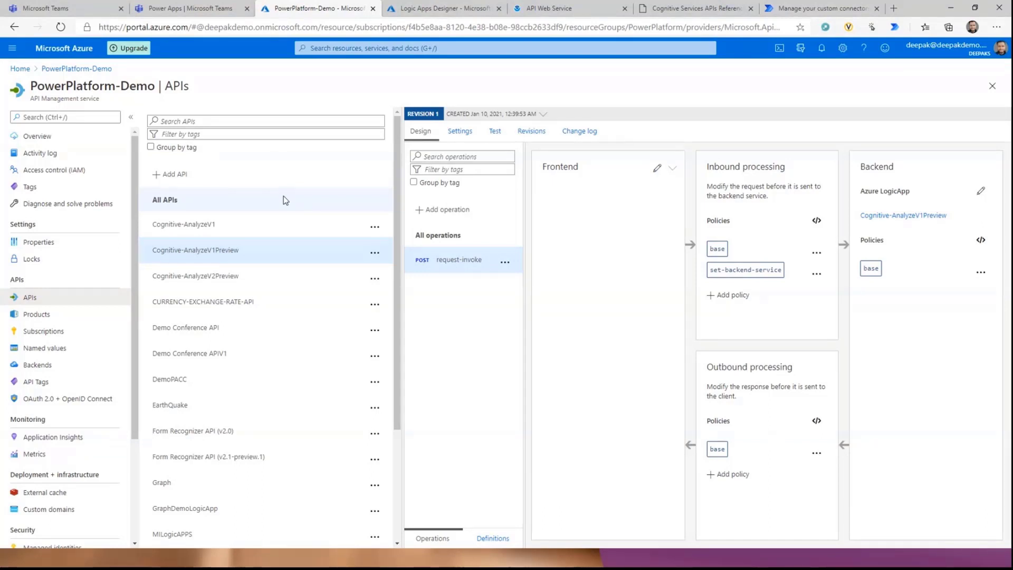
click(190, 8)
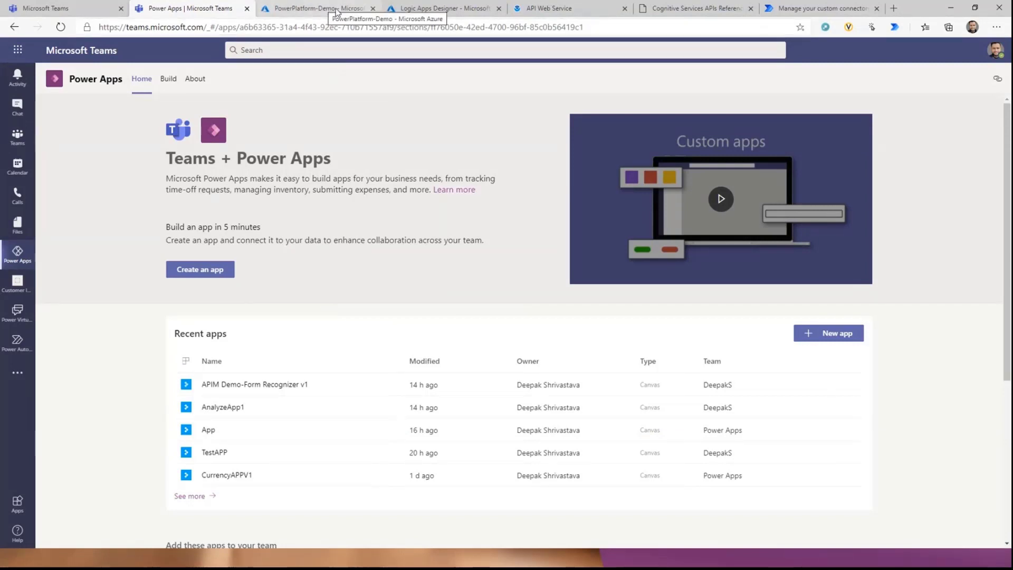
click(293, 11)
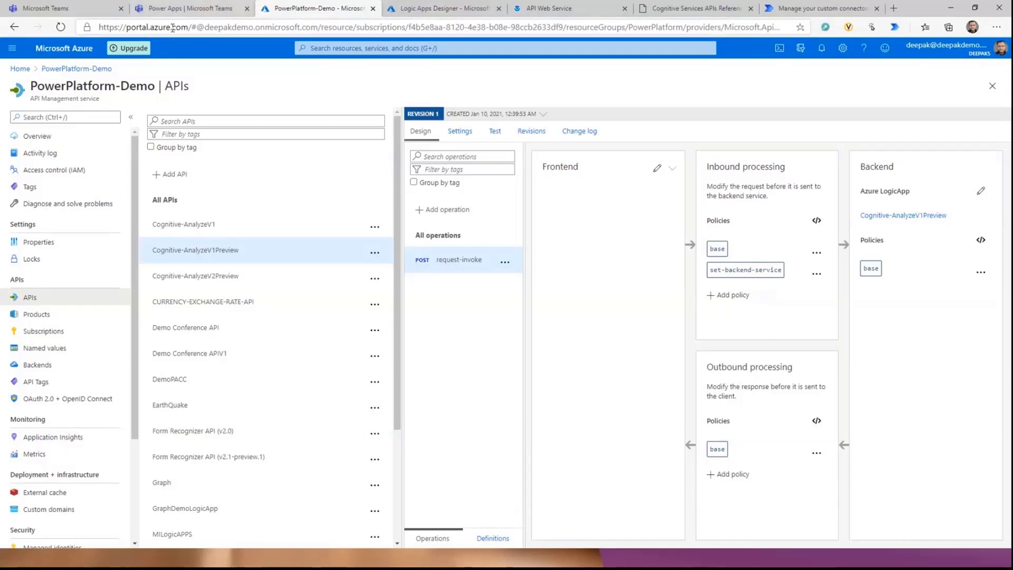
click(48, 7)
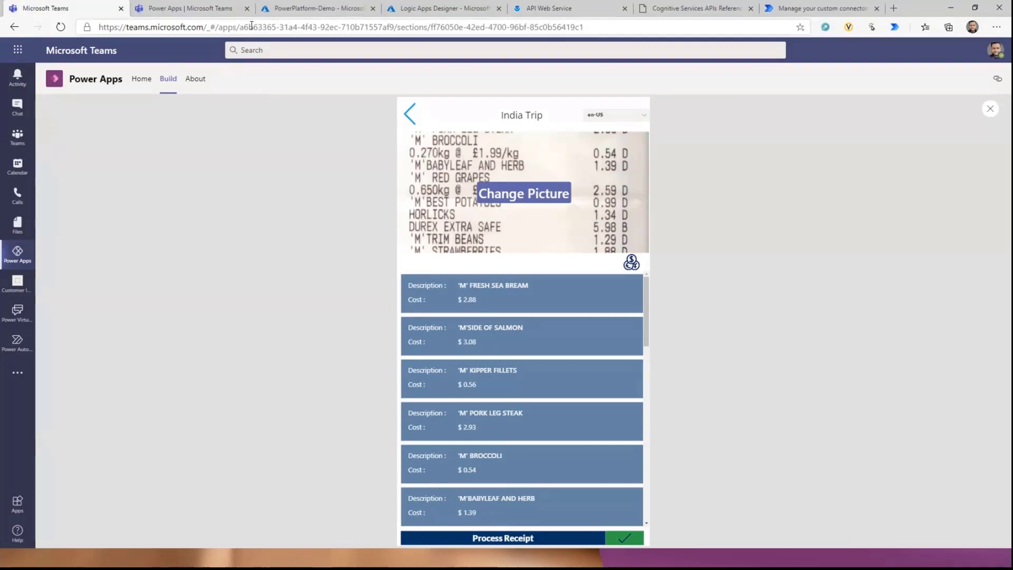
key(ctrl+Tab)
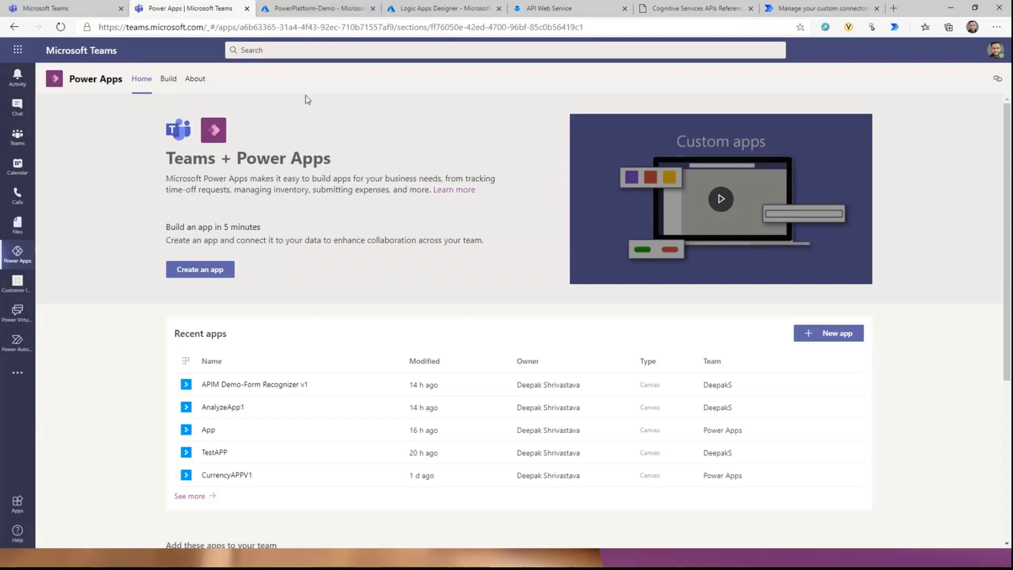
key(ctrl+Tab)
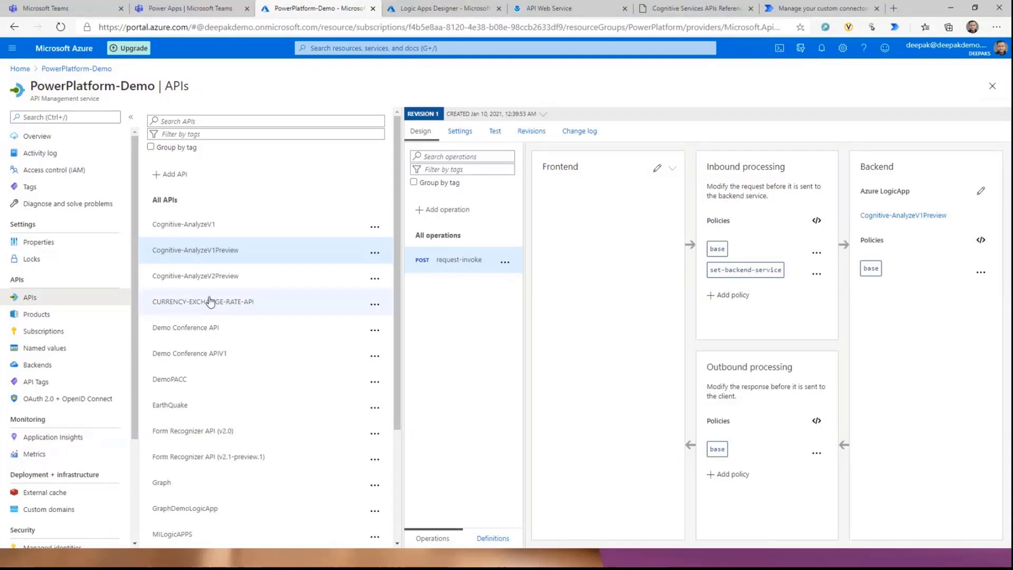
click(427, 12)
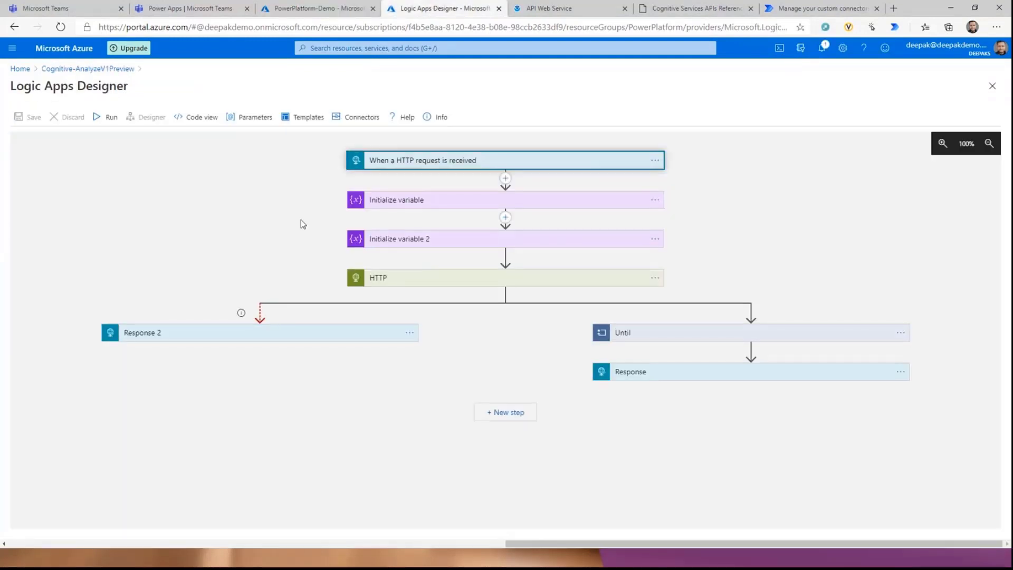